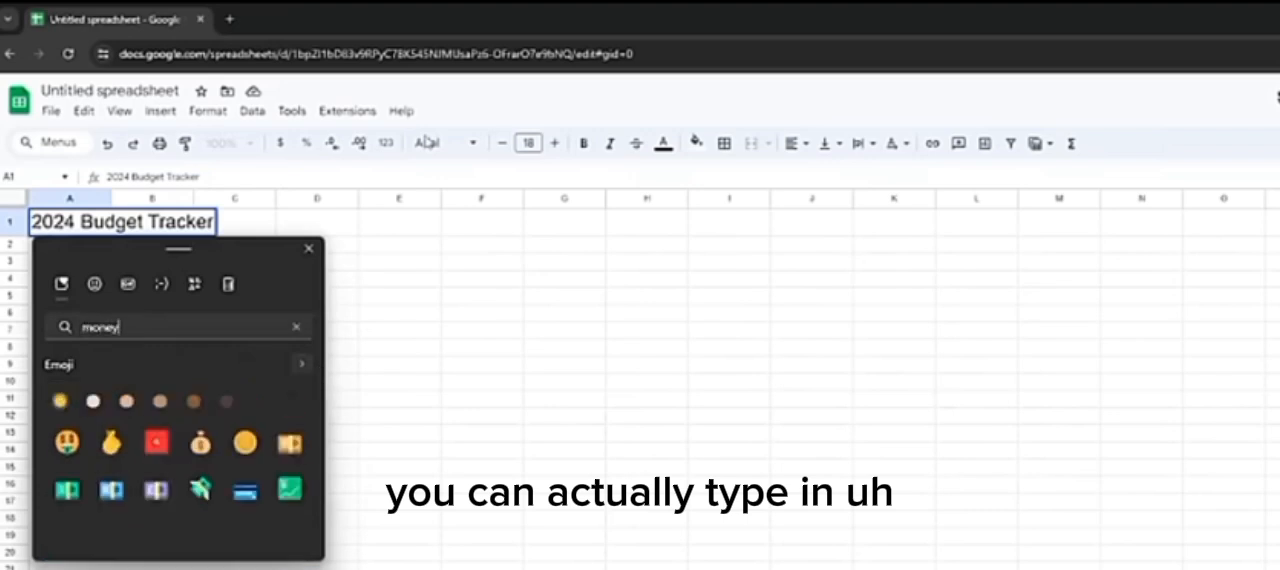
Step: Insert the green banknote emoji in front of the "2024 Budget Tracker" title in A1
click(72, 495)
key(Escape)
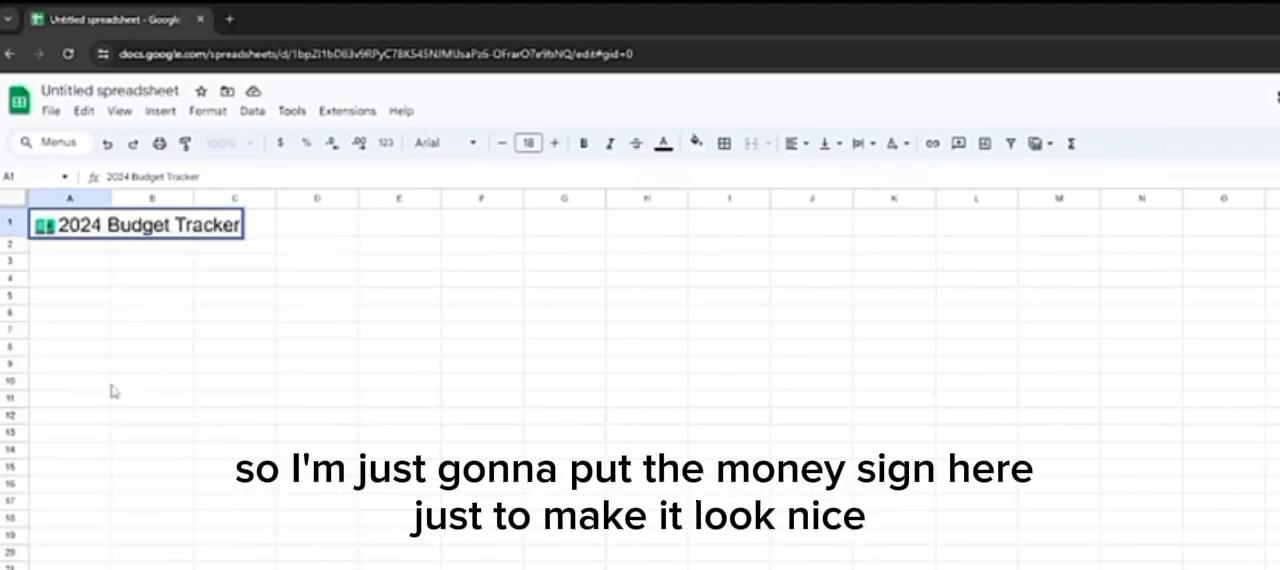
click(86, 314)
Step: Enter "January" as the month label in cell A3
click(68, 258)
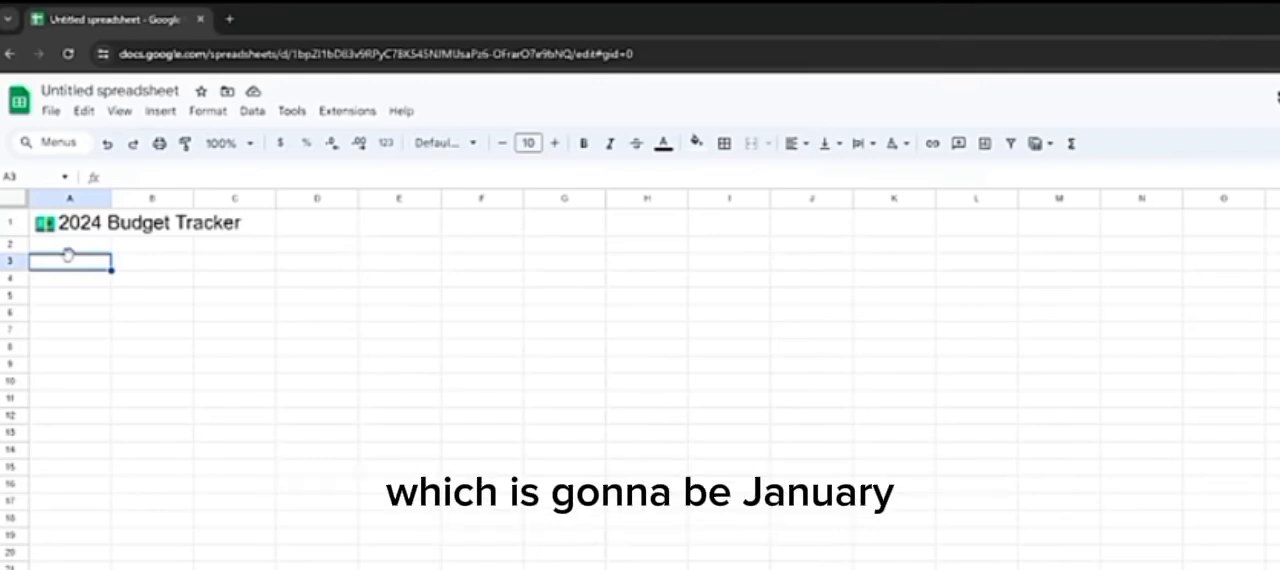
text(January)
key(Return)
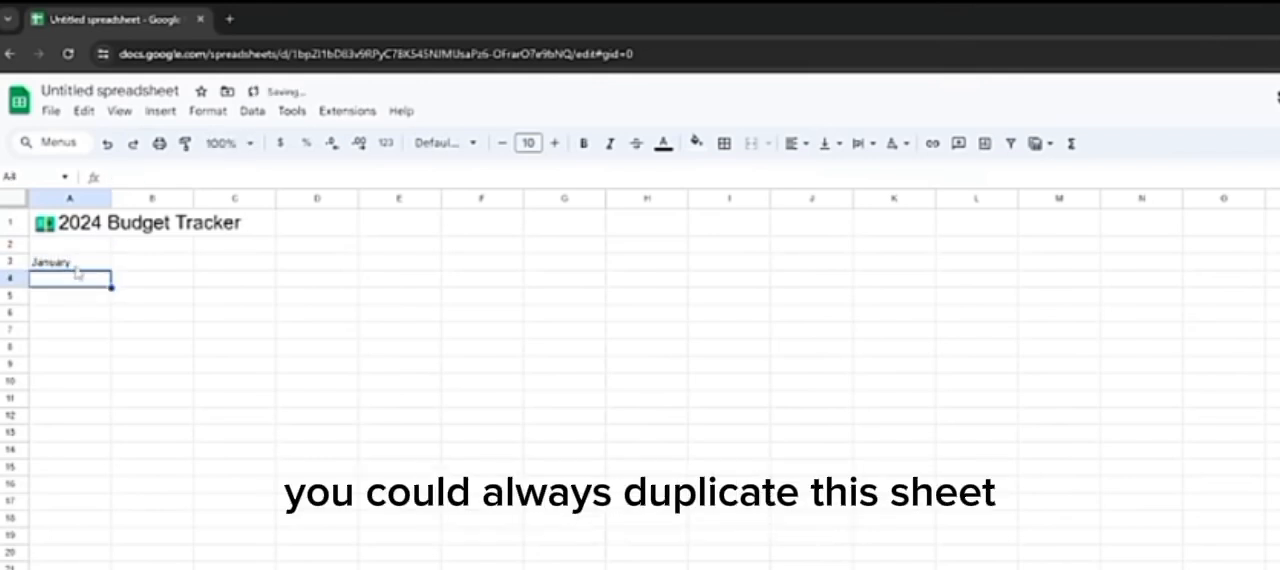
Step: Format the January label in A3 as bold at font size 15, and make the title in A1 bold
click(77, 265)
click(556, 143)
click(556, 143)
click(556, 143)
click(556, 143)
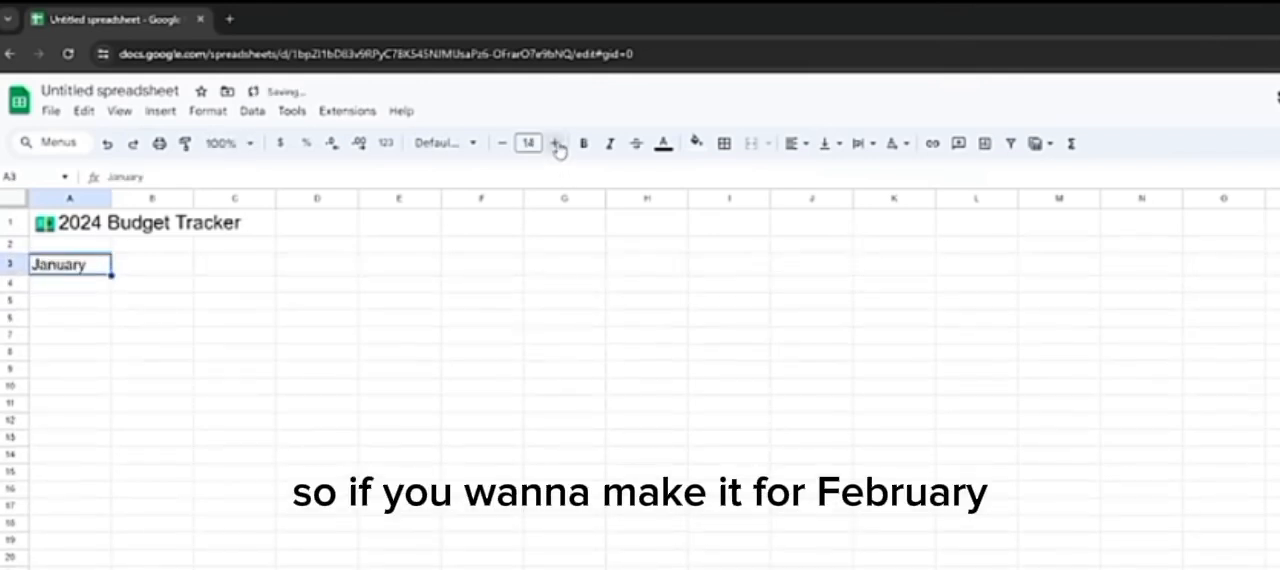
click(583, 143)
click(200, 232)
click(92, 236)
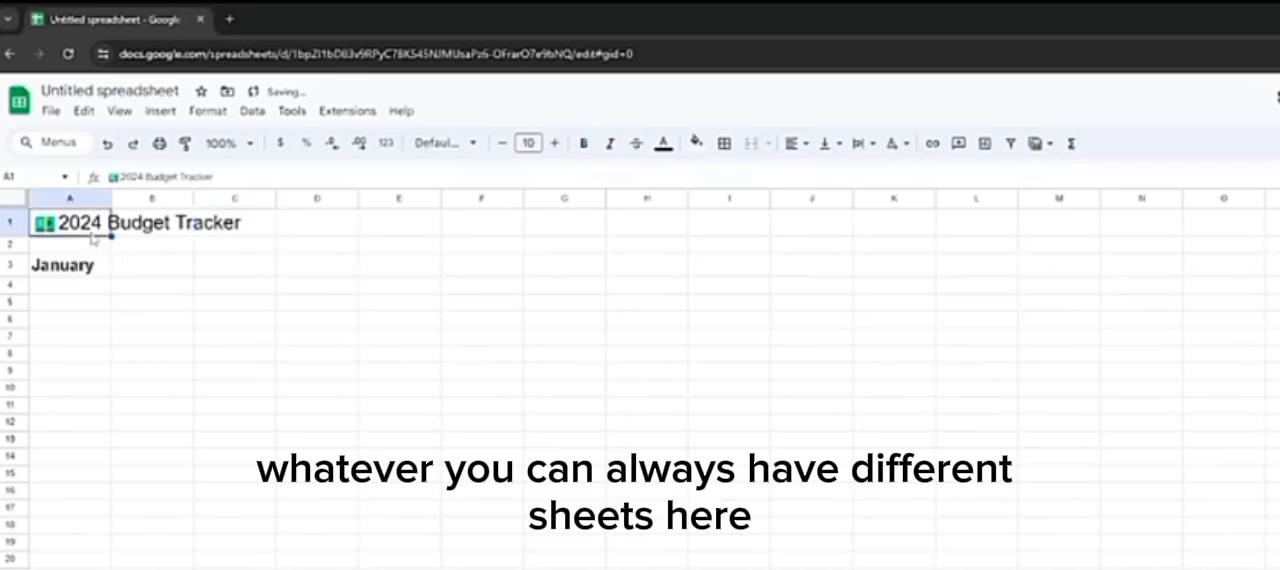
key(ctrl+b)
click(97, 303)
click(100, 268)
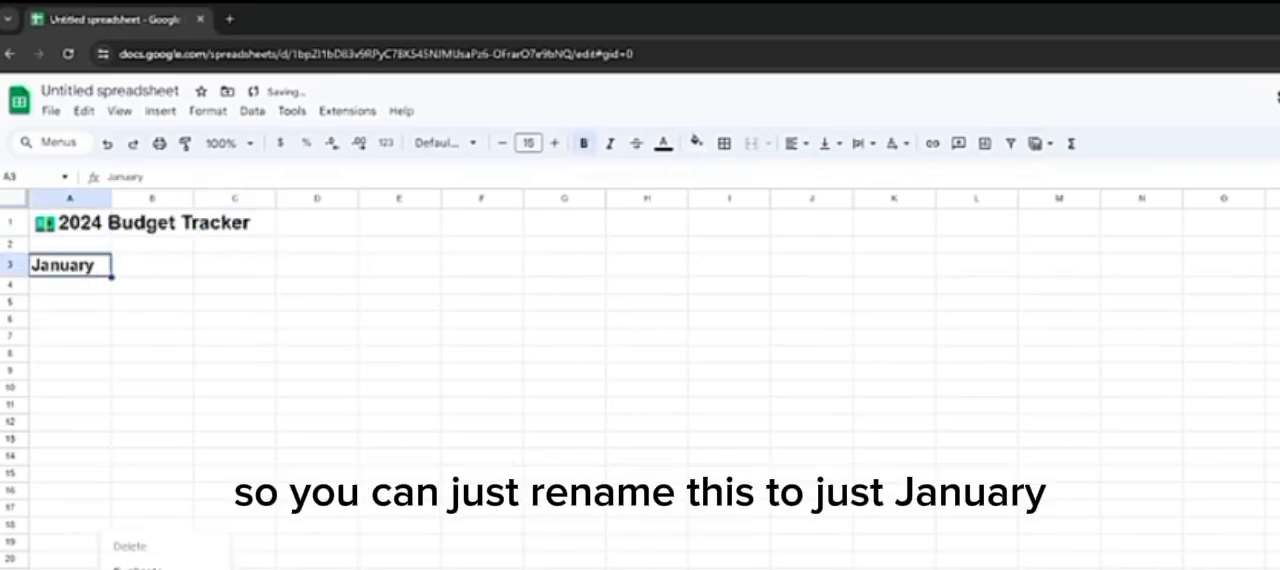
click(190, 568)
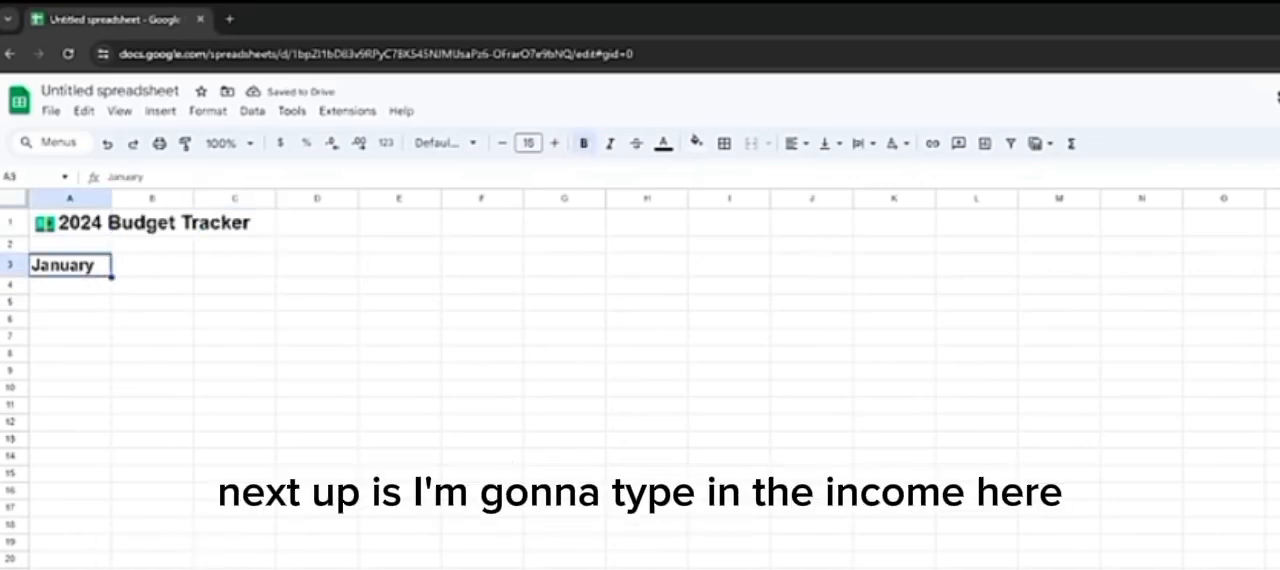
Step: Enter the headers "Income" in A5 and "Expenses" in C5
click(97, 302)
text(Income)
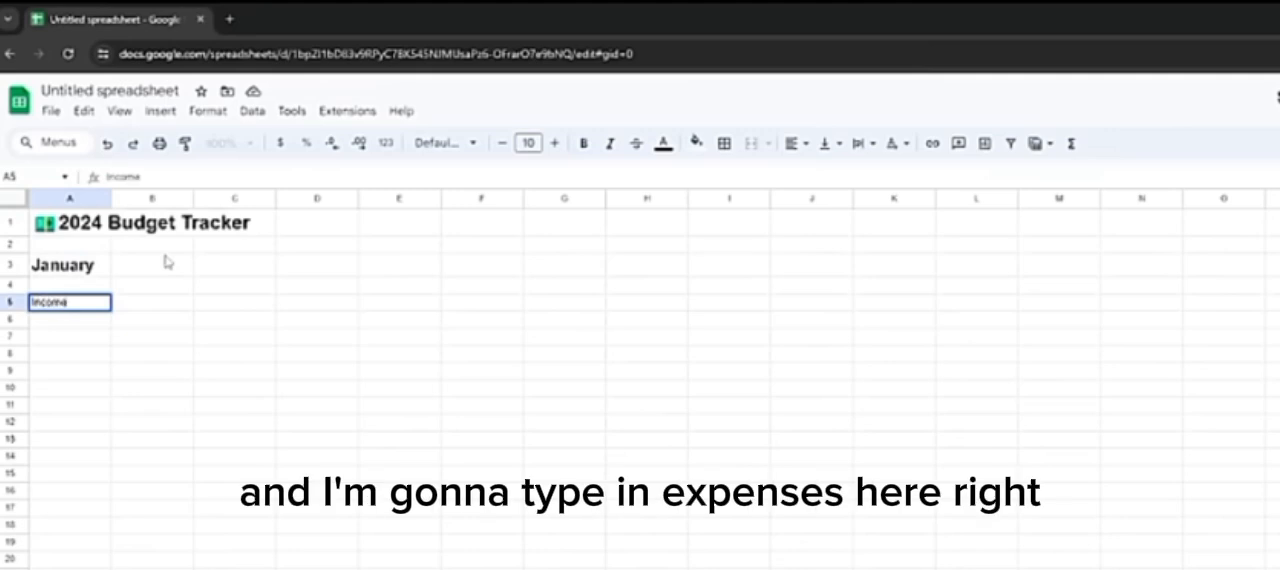
key(Return)
key(Up)
key(Right)
key(Right)
text(Expen)
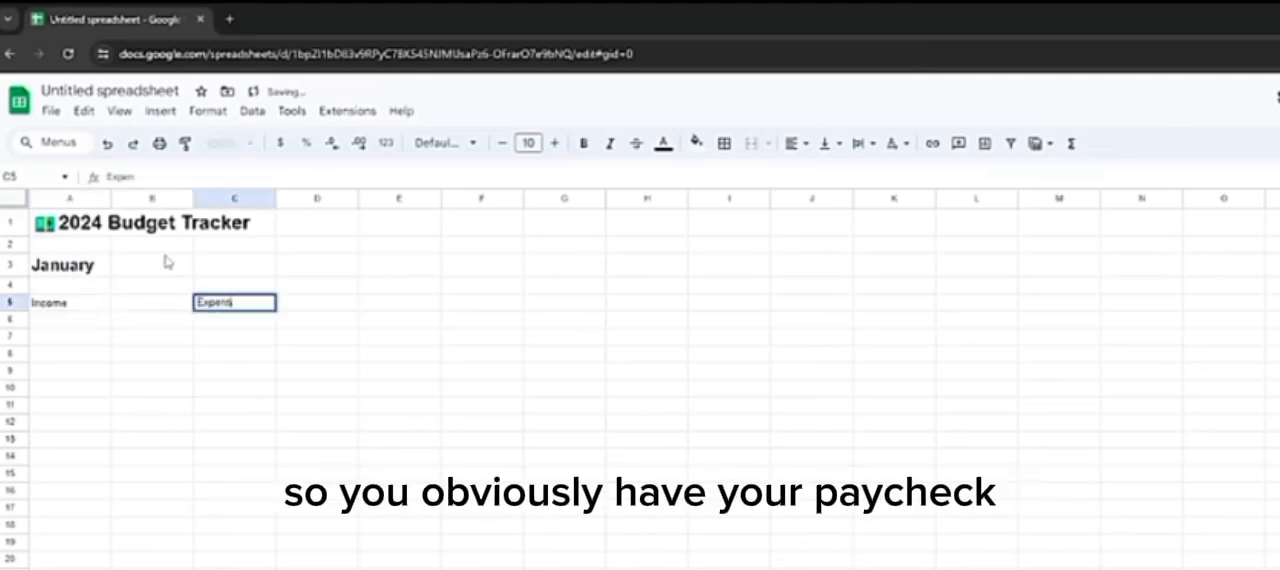
text(ses)
key(Return)
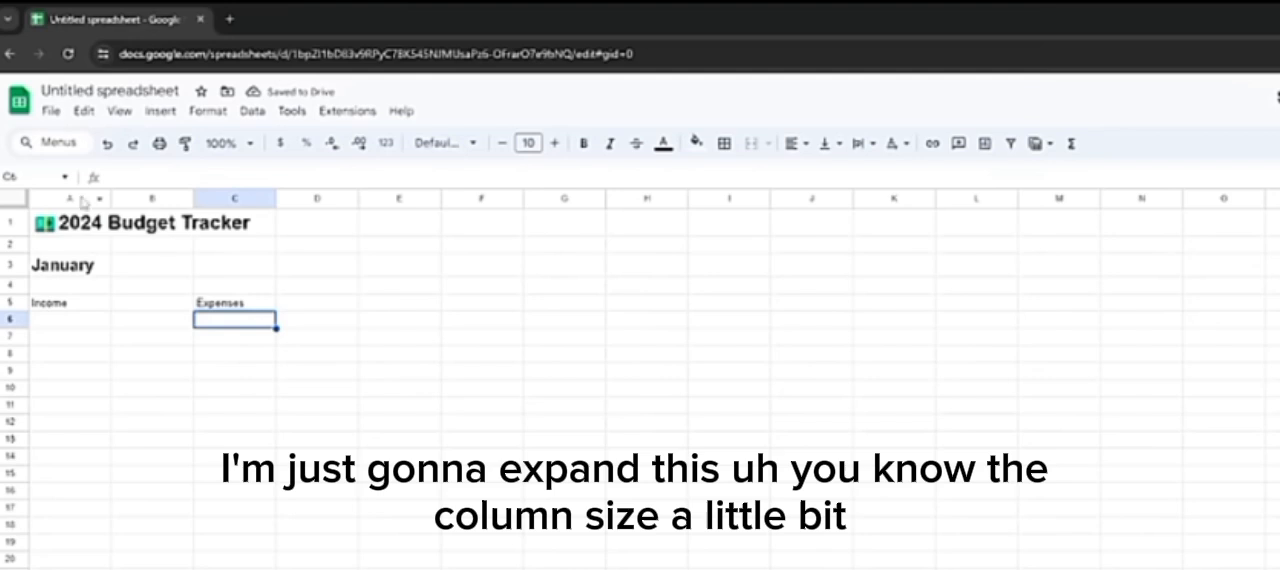
Step: Widen column A and column C to make more room for the income and expense entries
drag(111, 198, 148, 198)
drag(313, 198, 369, 198)
drag(148, 198, 166, 198)
Step: Fill the Income header cells A5:B5 with light green 2
drag(140, 306, 214, 306)
click(697, 145)
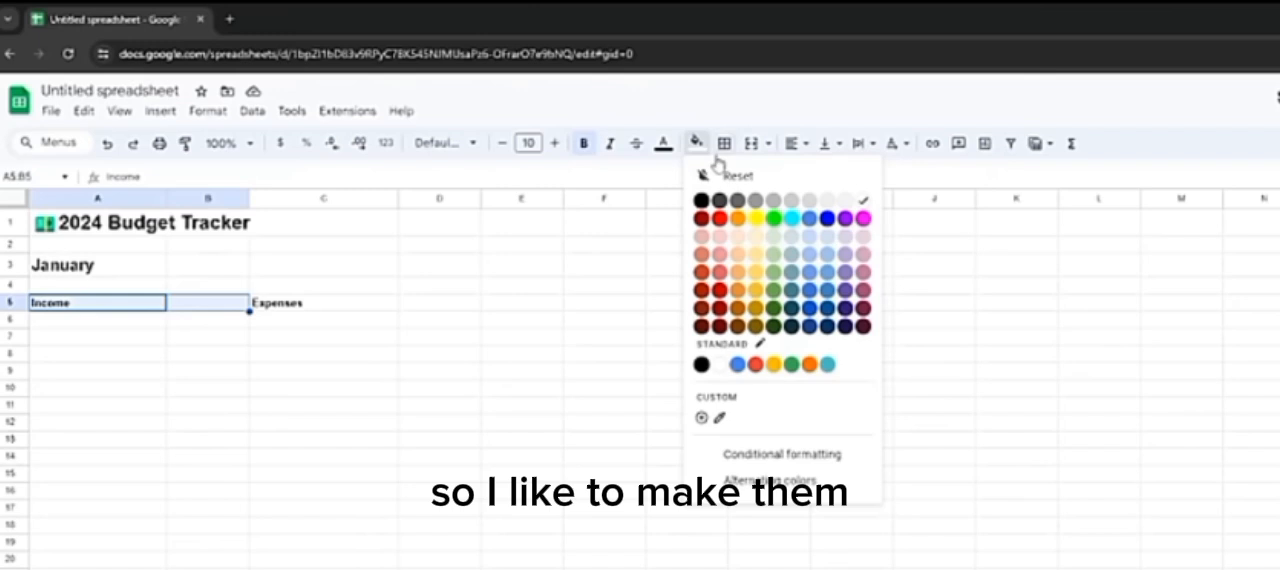
click(774, 274)
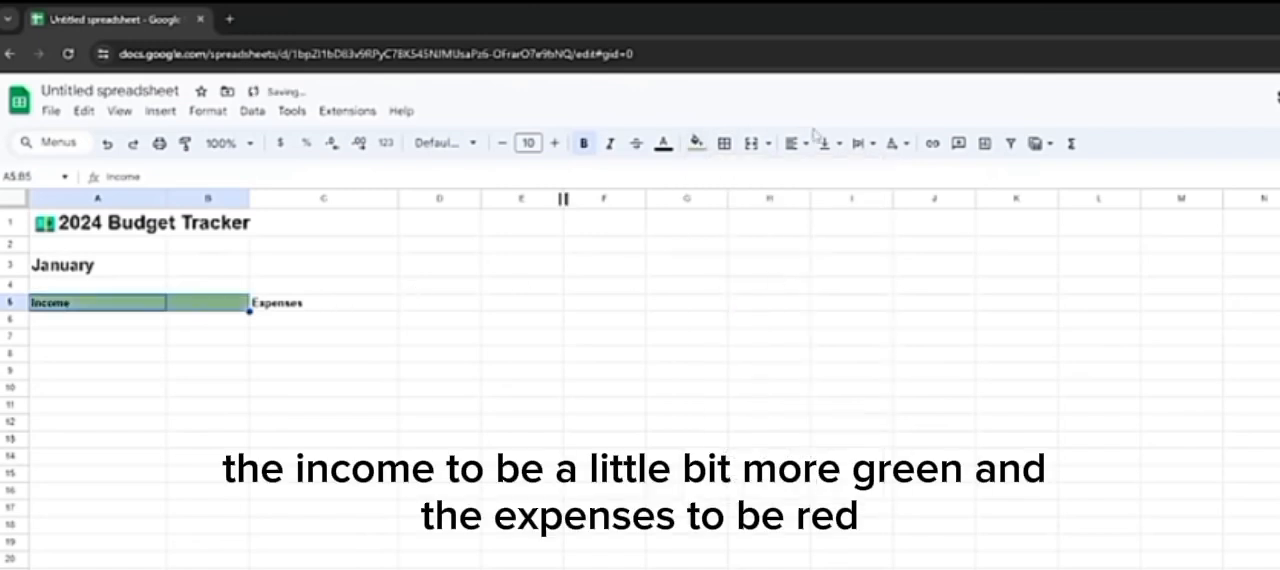
click(697, 143)
click(770, 263)
Step: Fill the Expenses header cells C5:D5 with a light red
drag(300, 302, 440, 303)
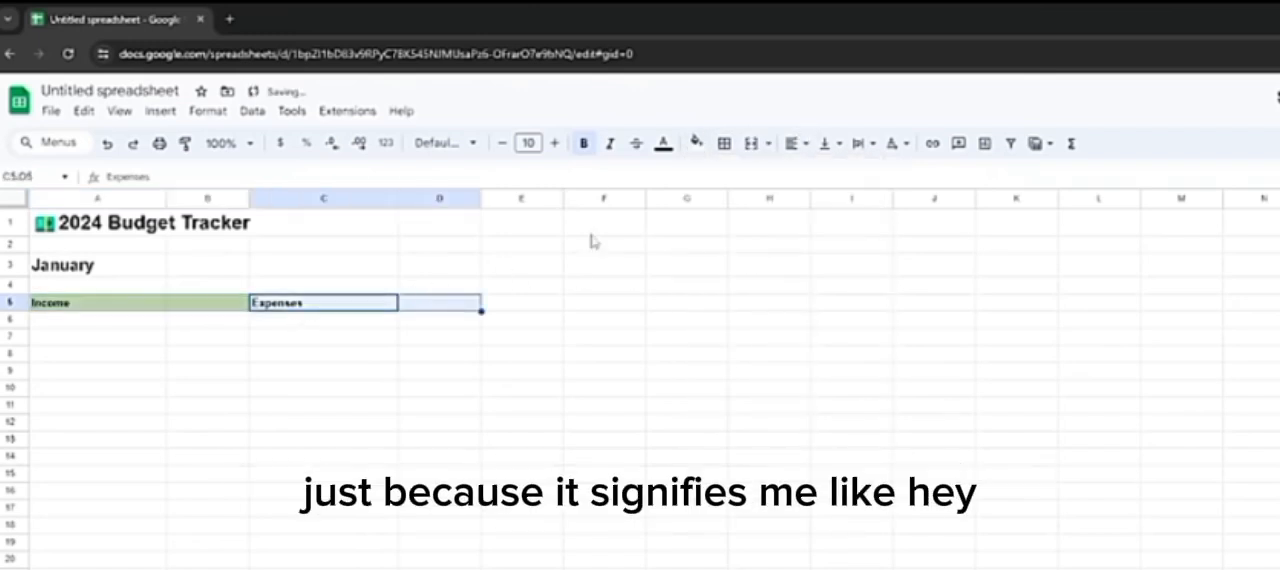
click(697, 143)
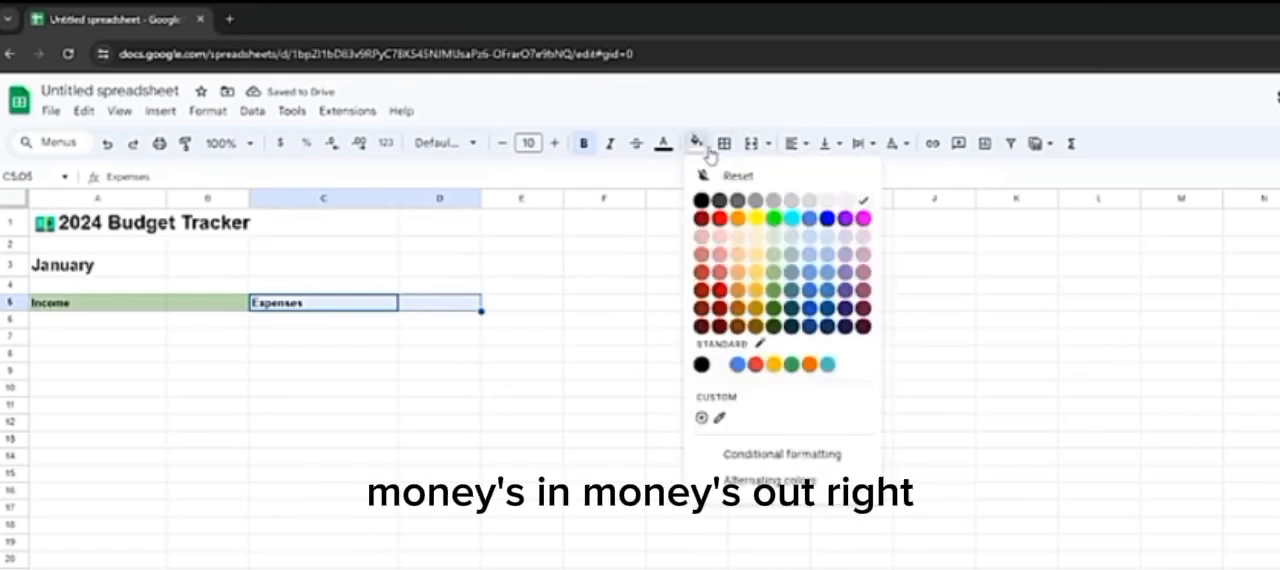
click(727, 270)
click(680, 319)
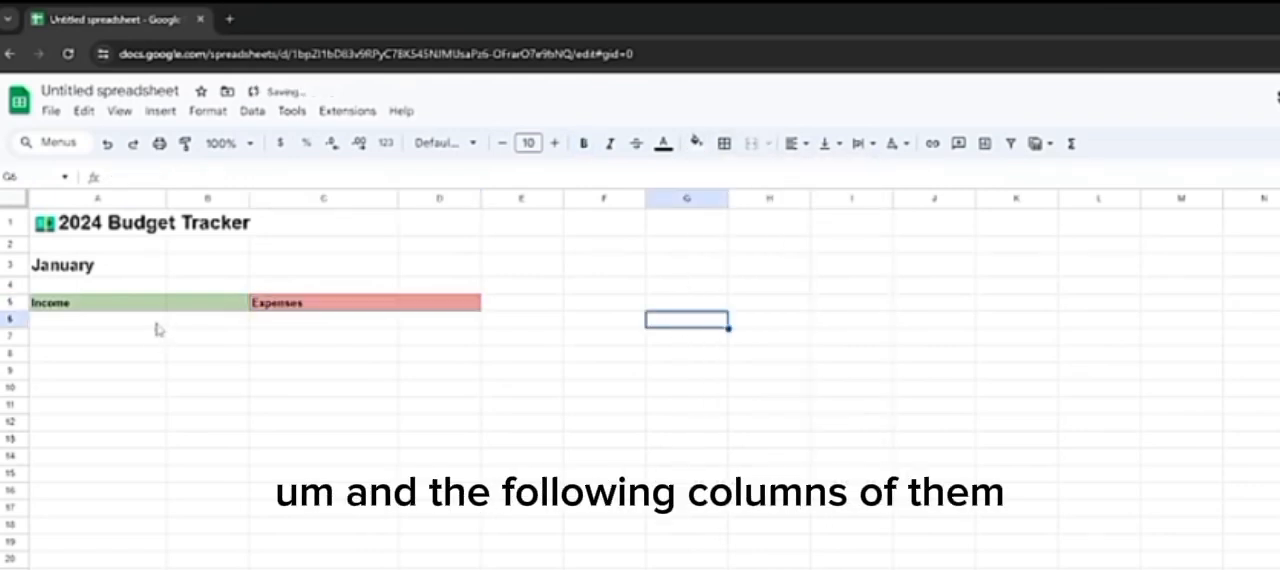
Step: Fill the cells below the Income header, A6:B25, with a lighter green than the header
drag(155, 321, 215, 566)
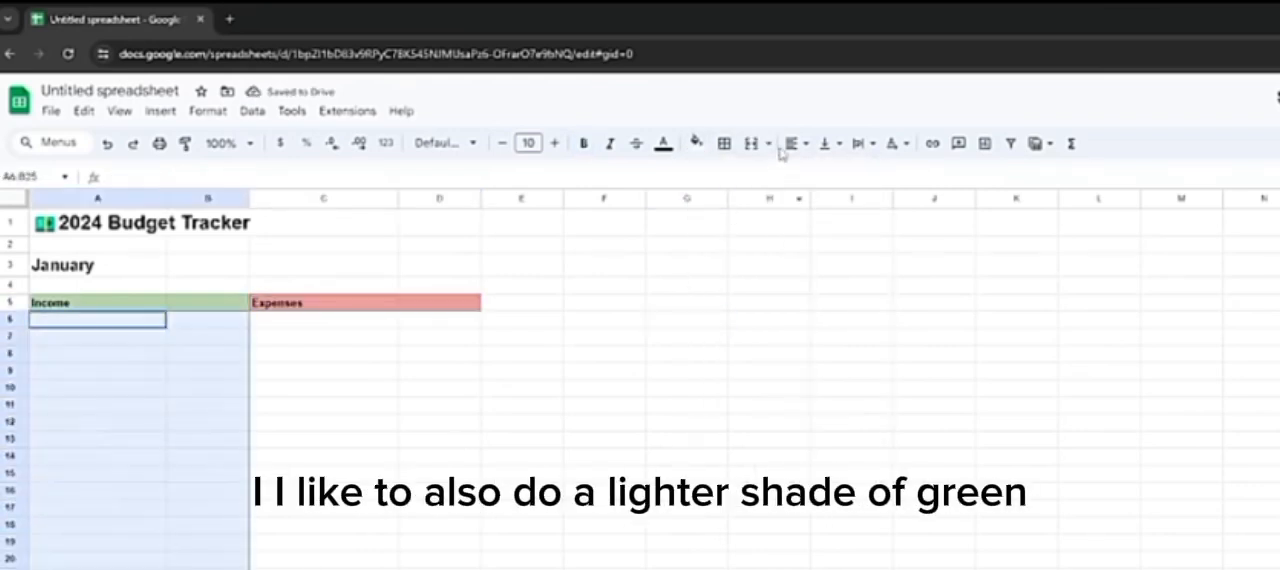
click(697, 143)
click(768, 255)
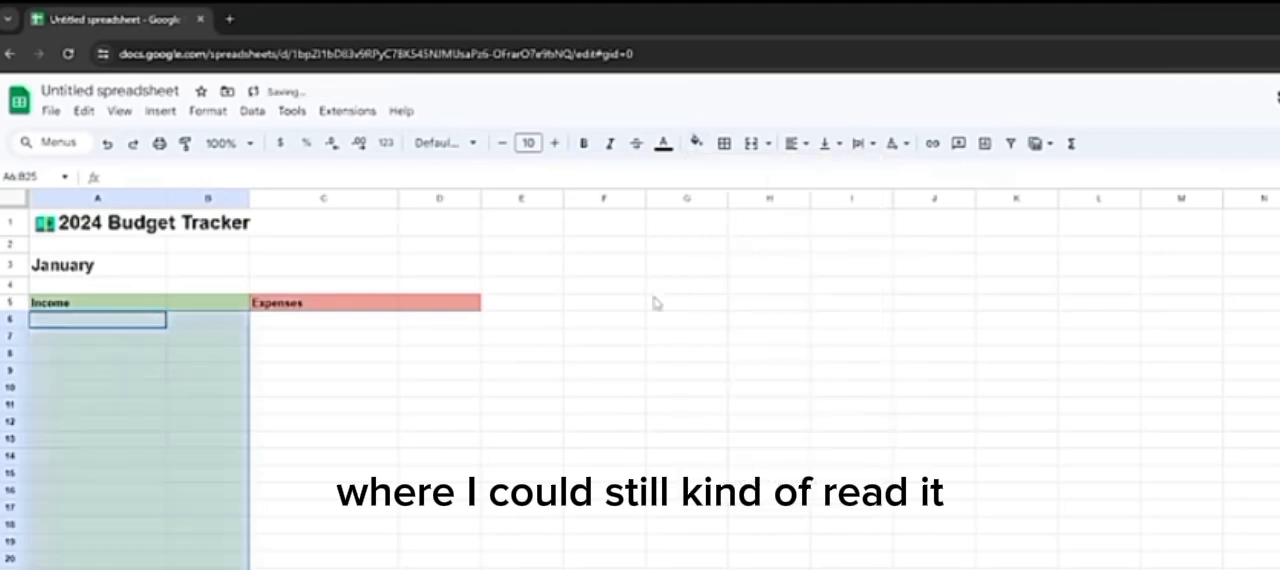
click(522, 369)
Step: Fill the cells below the Expenses header, C6:D25, with a lighter red and extend the red shading to column E
drag(352, 324, 440, 568)
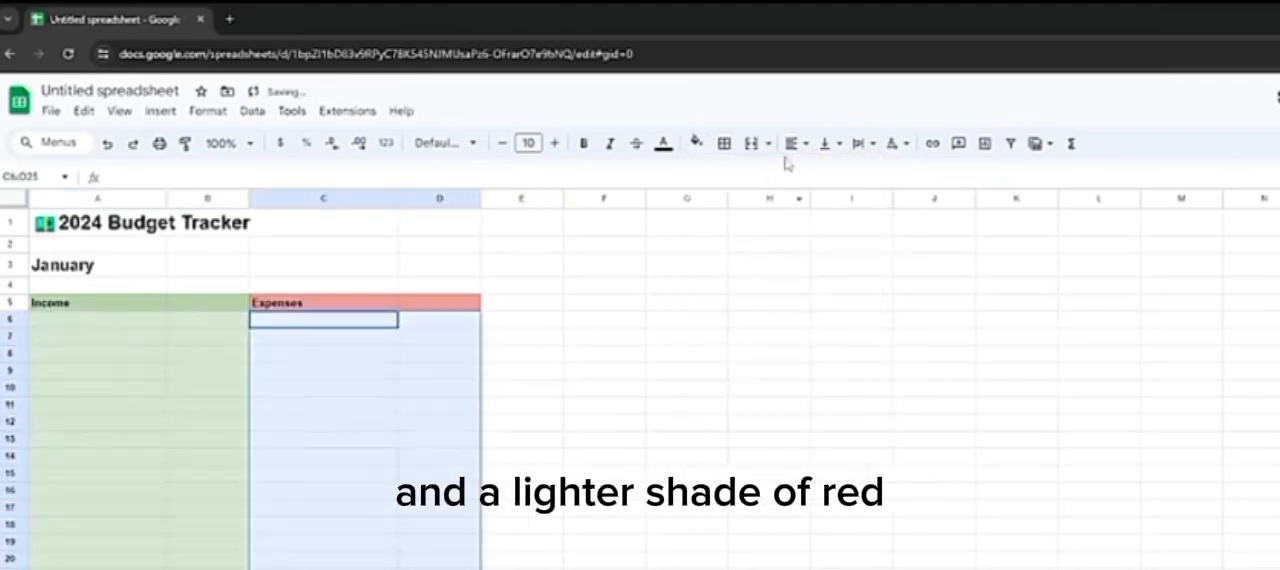
click(697, 143)
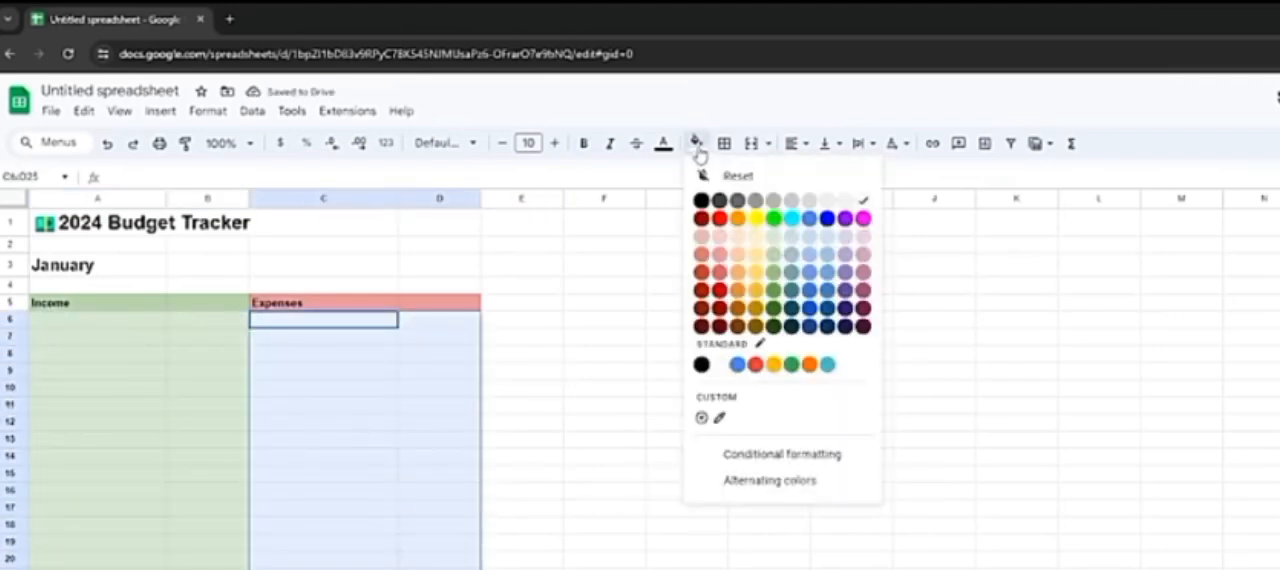
click(719, 254)
click(700, 268)
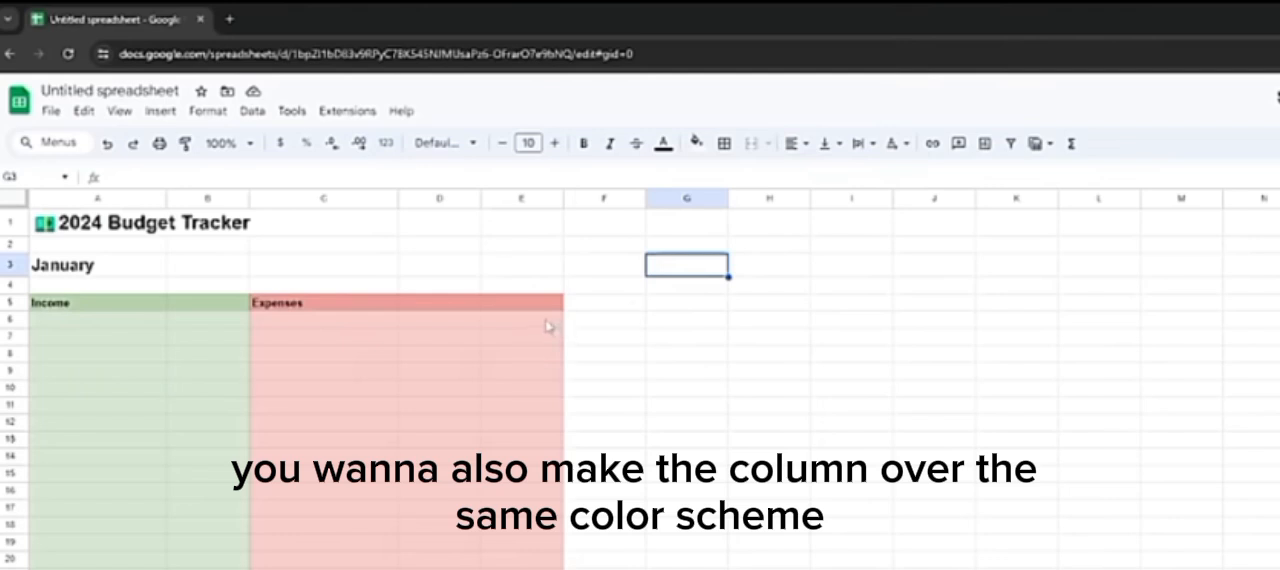
drag(547, 320, 540, 569)
click(600, 569)
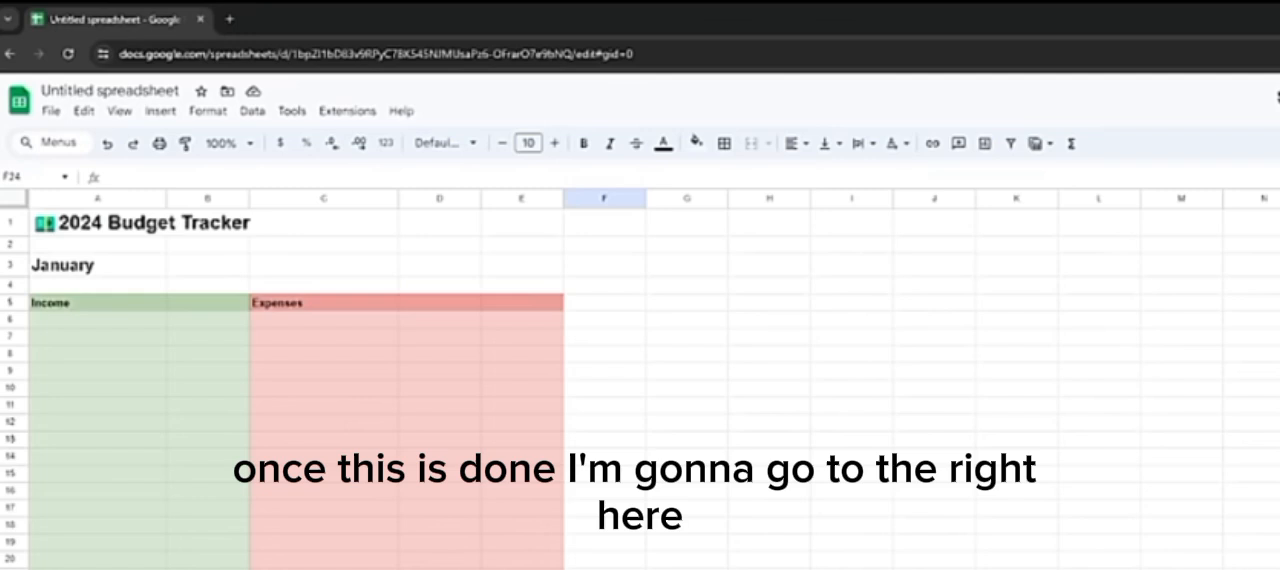
Step: Enter the summary labels "Total Income" in G5 and "Total Expenses" in G6
click(713, 304)
text(Total Income)
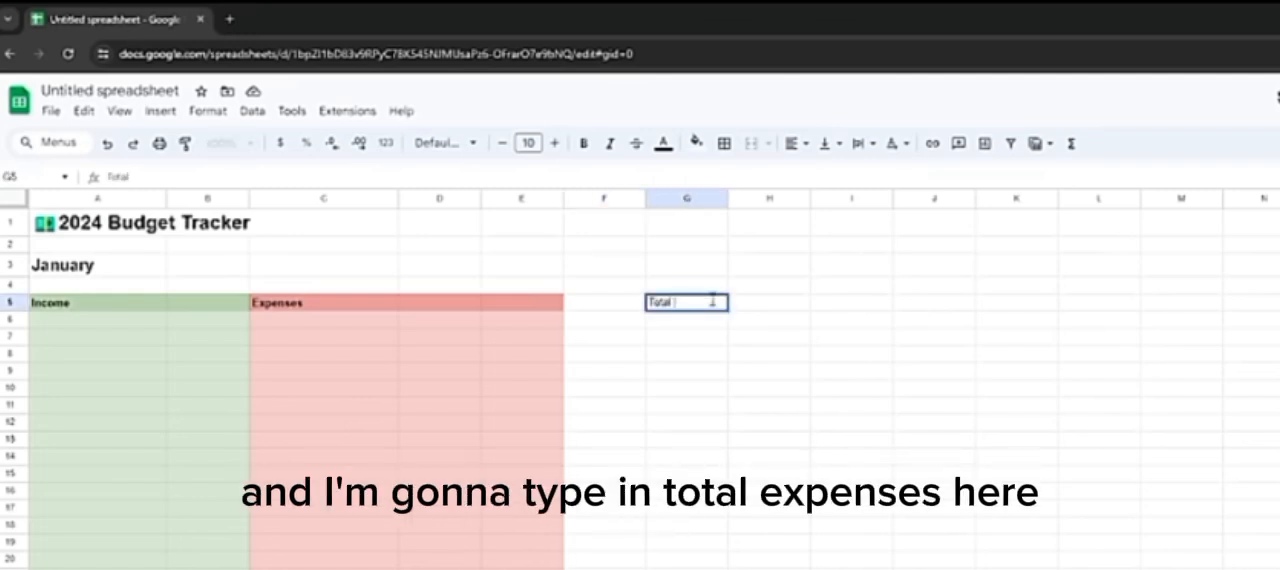
key(Return)
text(Total Expenses)
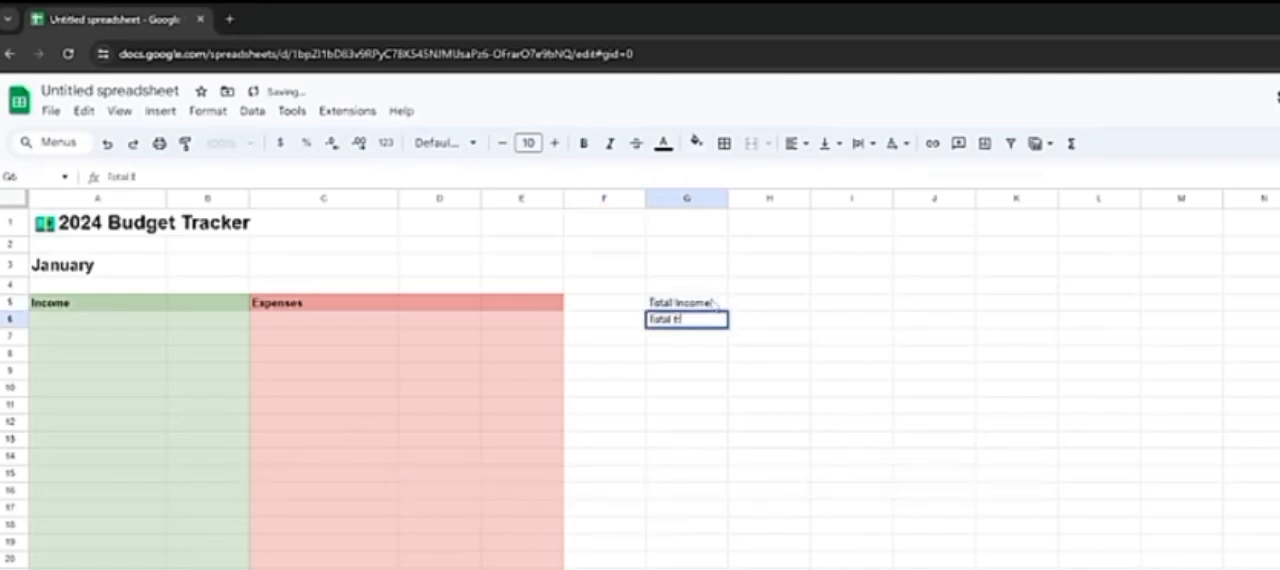
key(Return)
Step: Format the amount columns B and D as currency
click(211, 198)
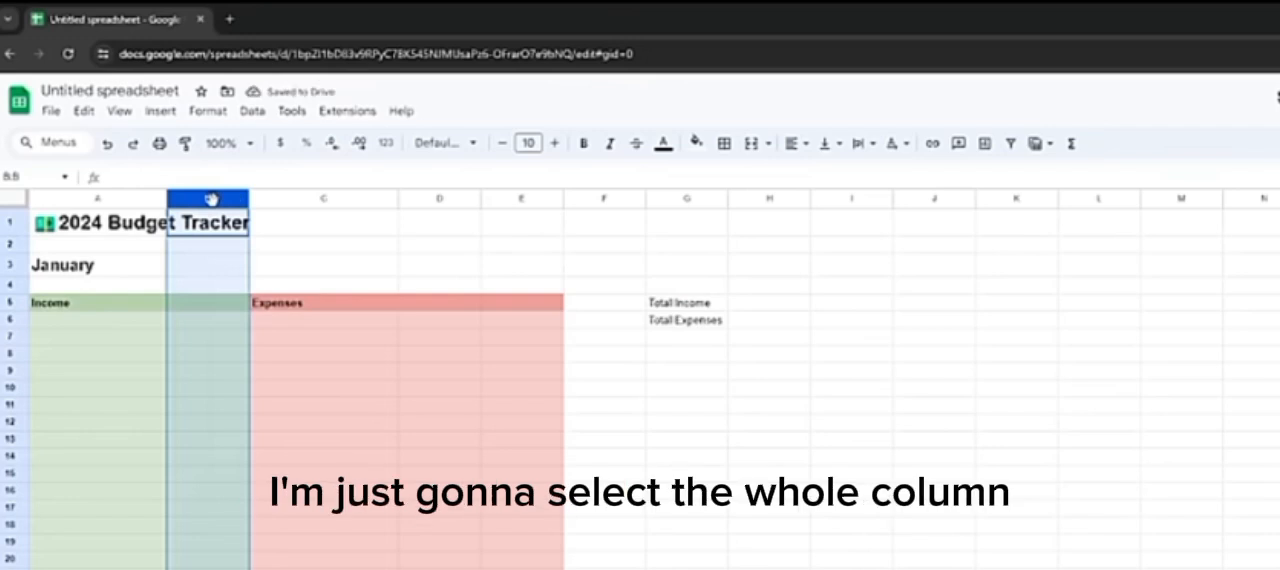
click(281, 143)
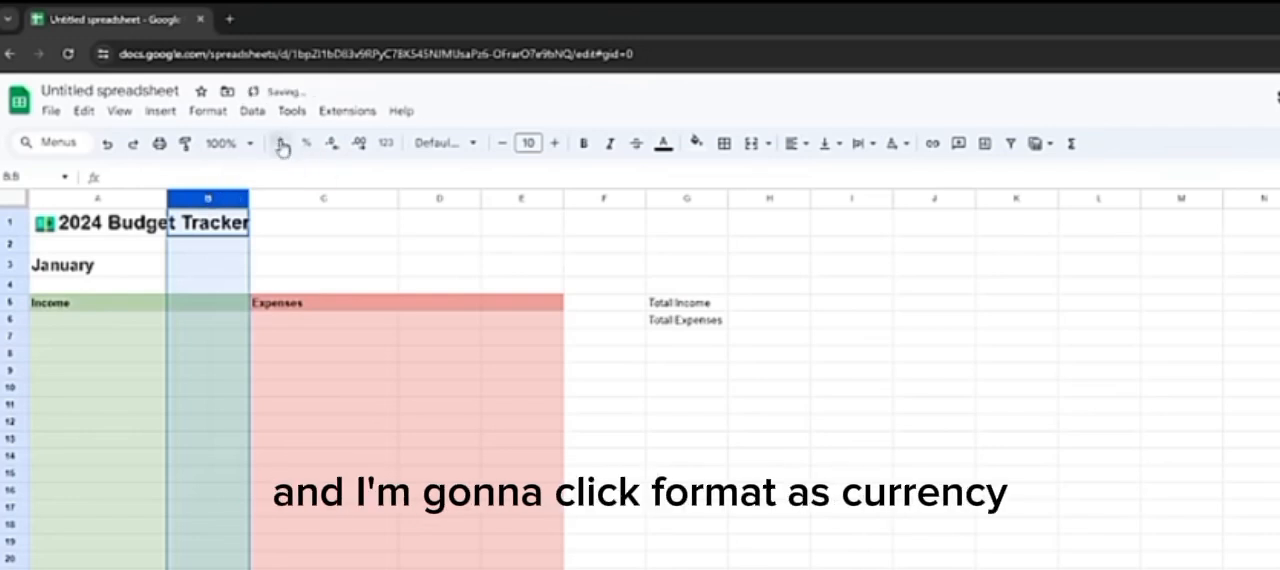
click(442, 199)
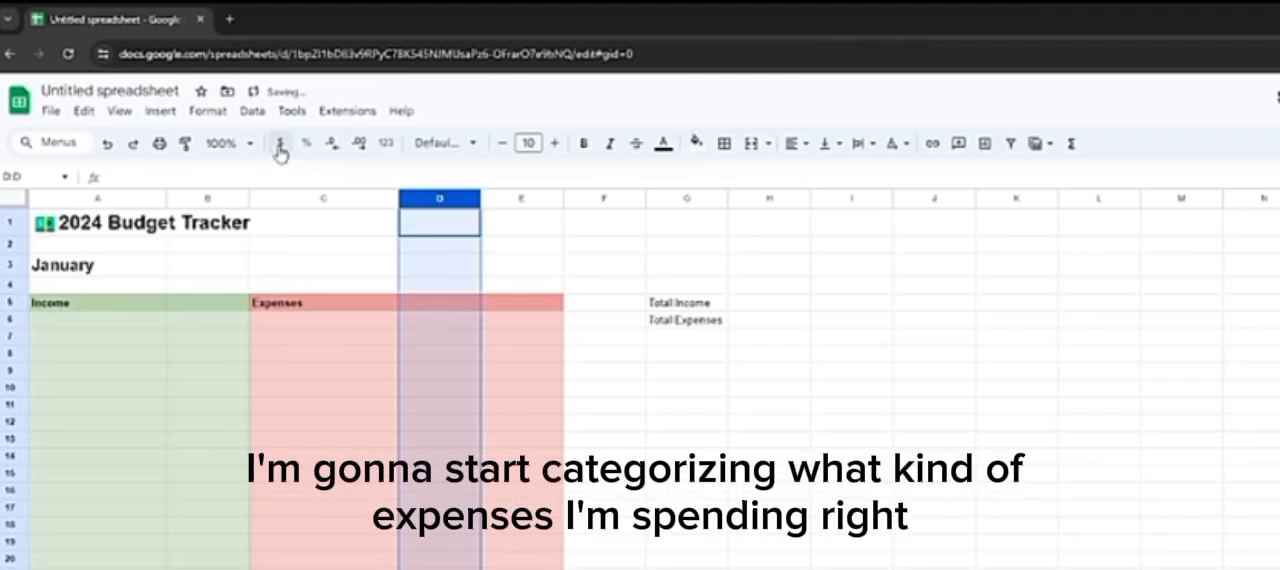
Step: Insert a category dropdown in E6 and copy it down the Expenses section through E25
click(512, 322)
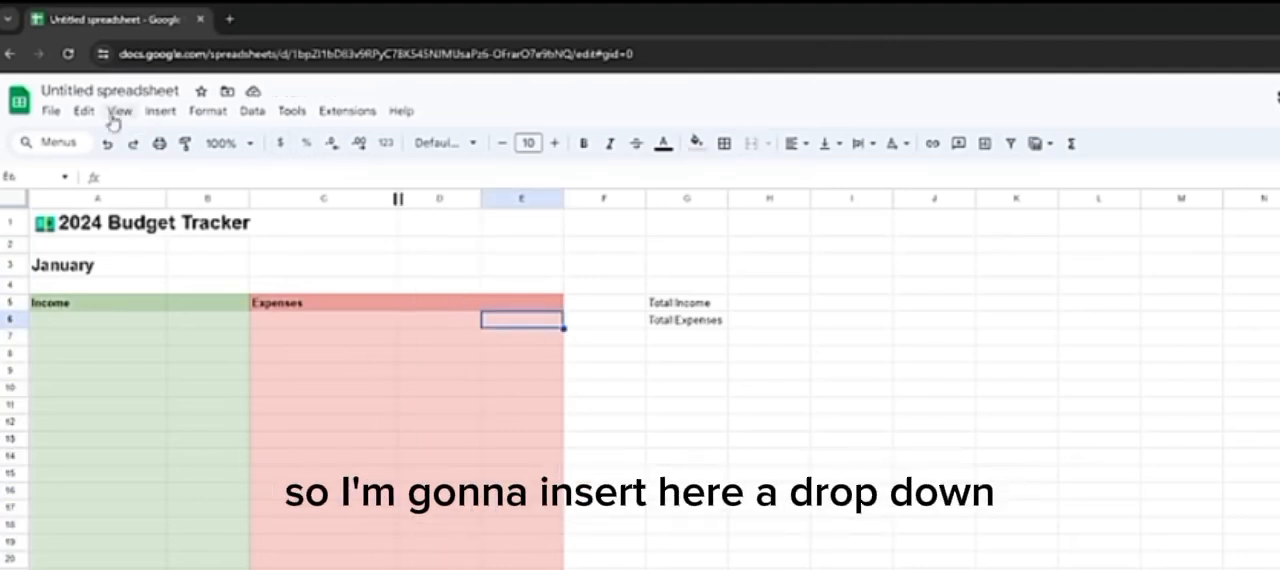
click(160, 111)
click(230, 468)
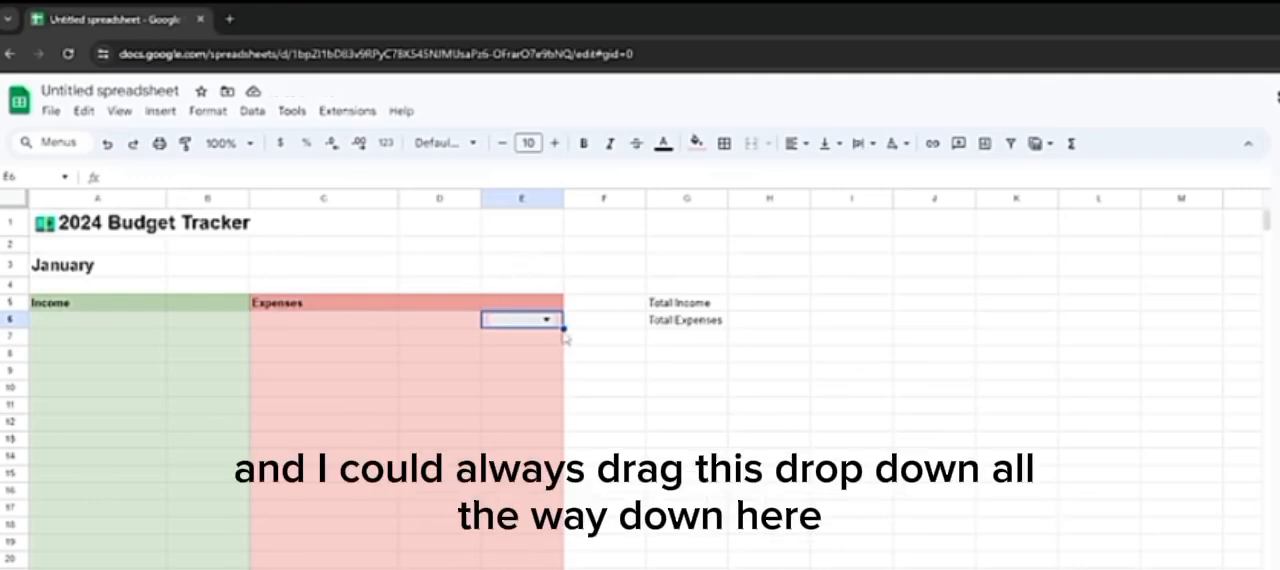
drag(562, 327, 545, 566)
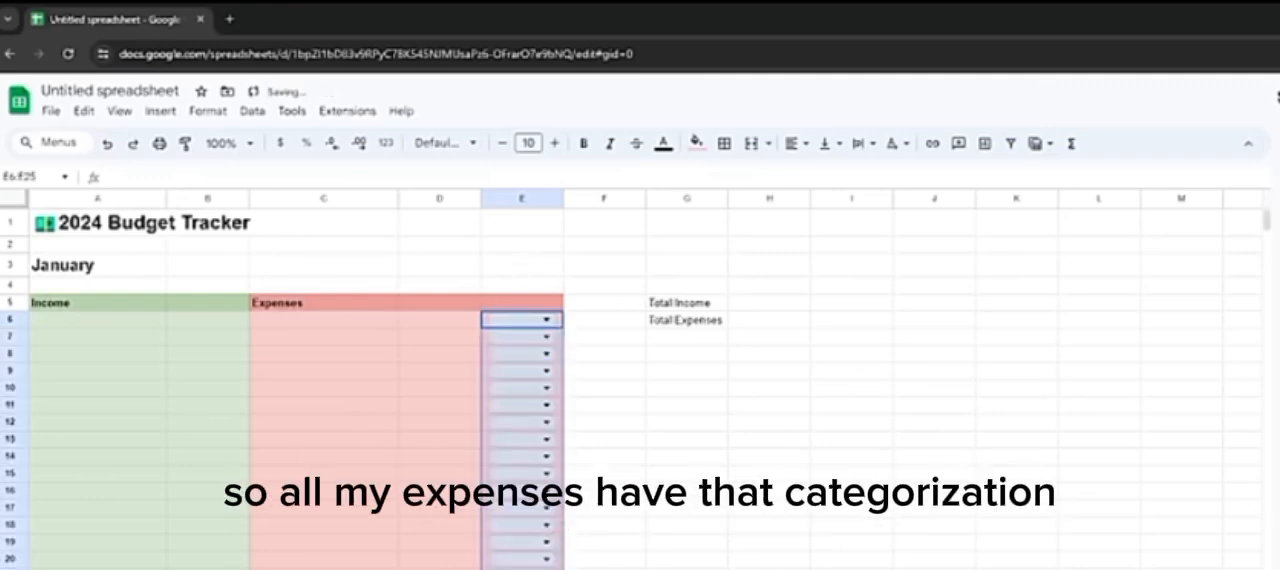
click(604, 567)
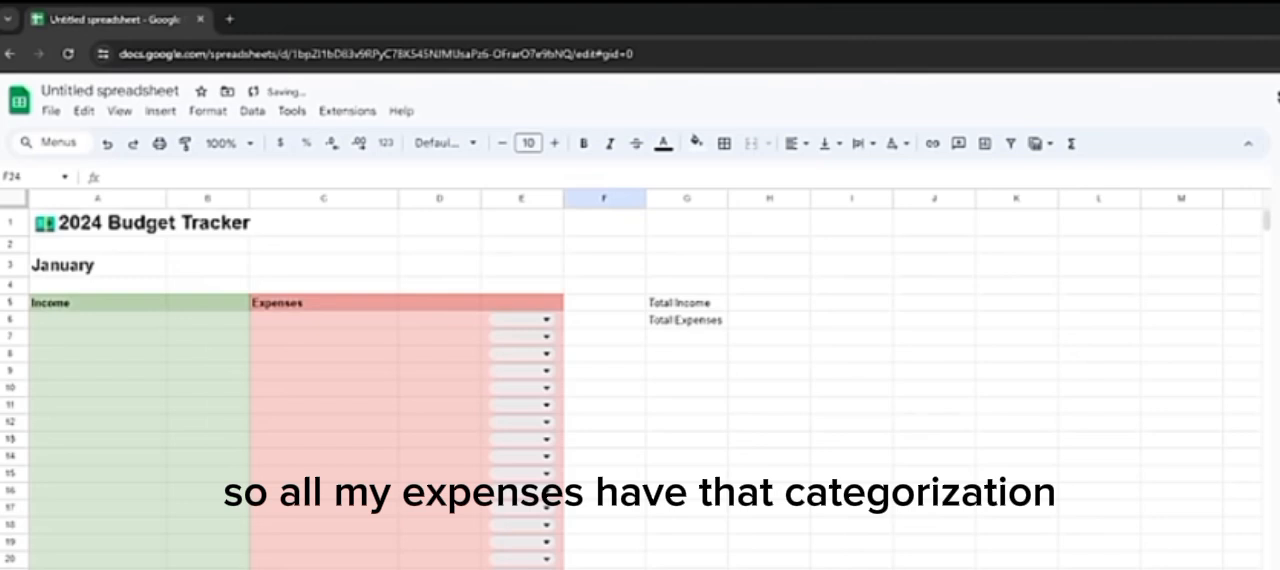
Step: Bold the Total Income and Total Expenses labels in G5:G6, and fill H5 with light green 3
drag(686, 302, 690, 320)
key(ctrl+b)
click(766, 302)
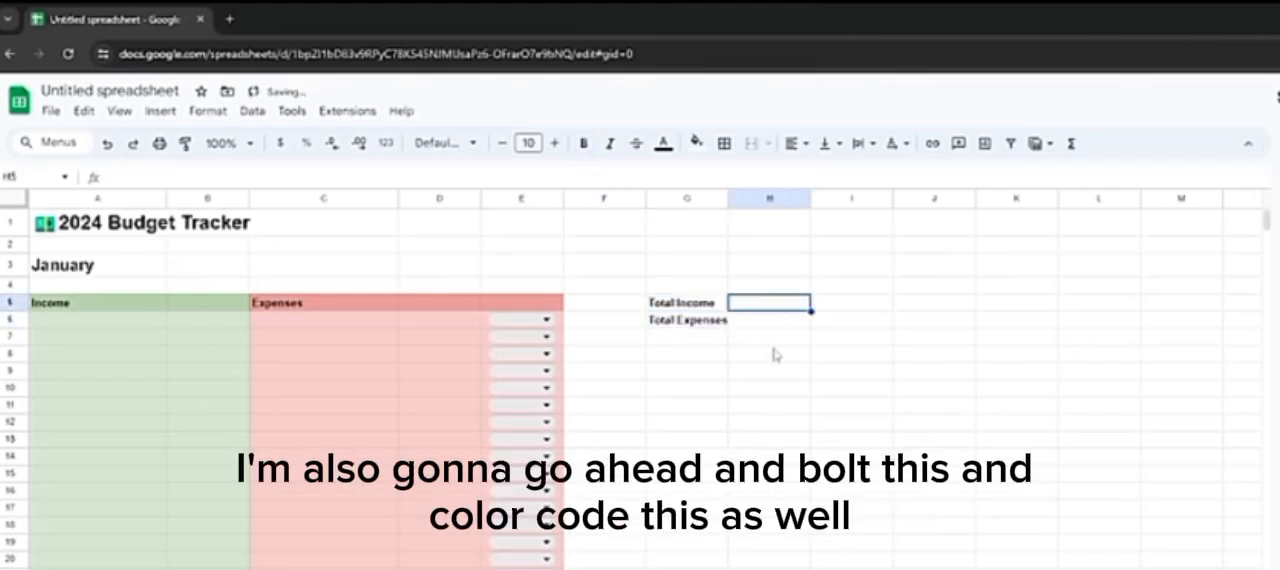
click(697, 143)
click(774, 236)
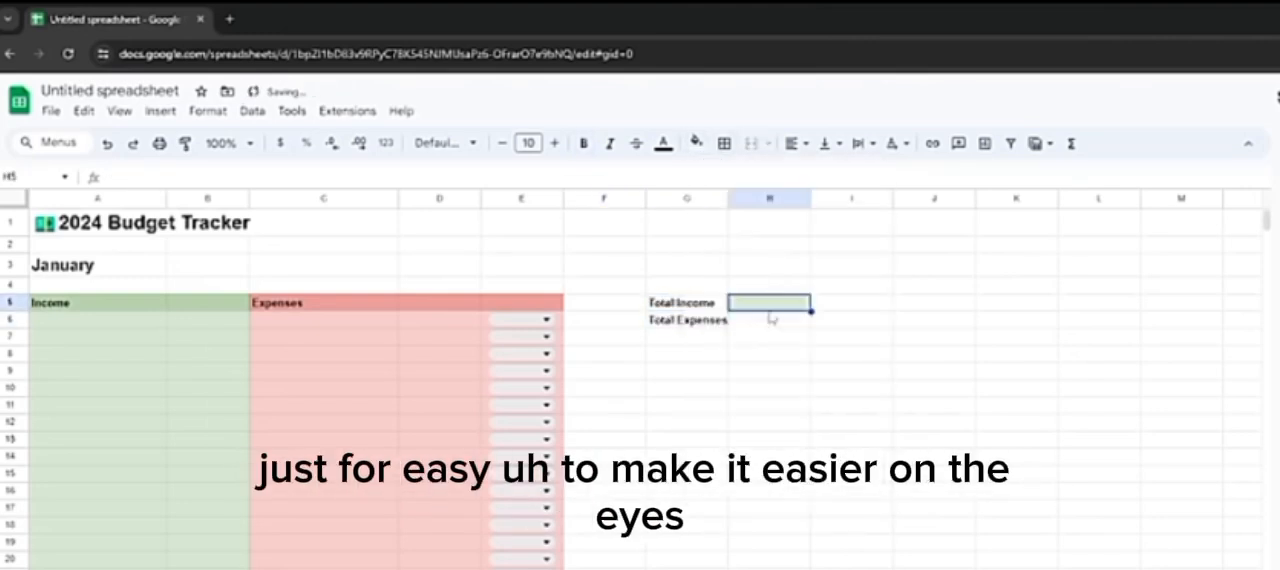
Step: Fill cell H6 beside the Total Expenses label with light red 3
click(766, 320)
click(697, 145)
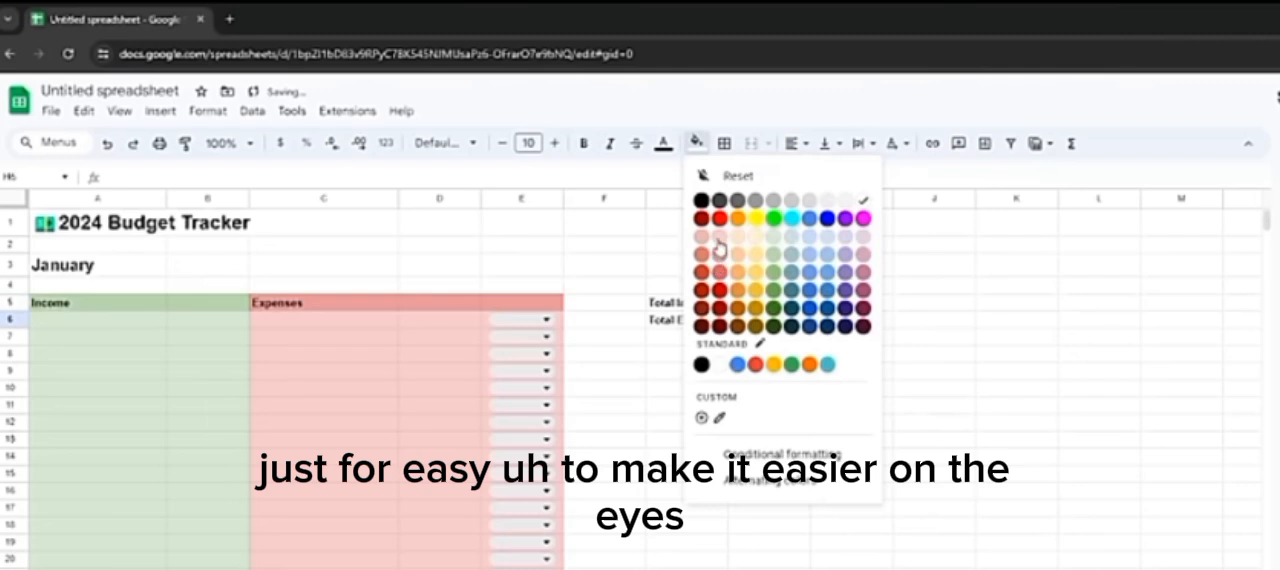
click(719, 237)
Step: Enter the heading "Goals" in cell G9 below the summary labels
click(768, 388)
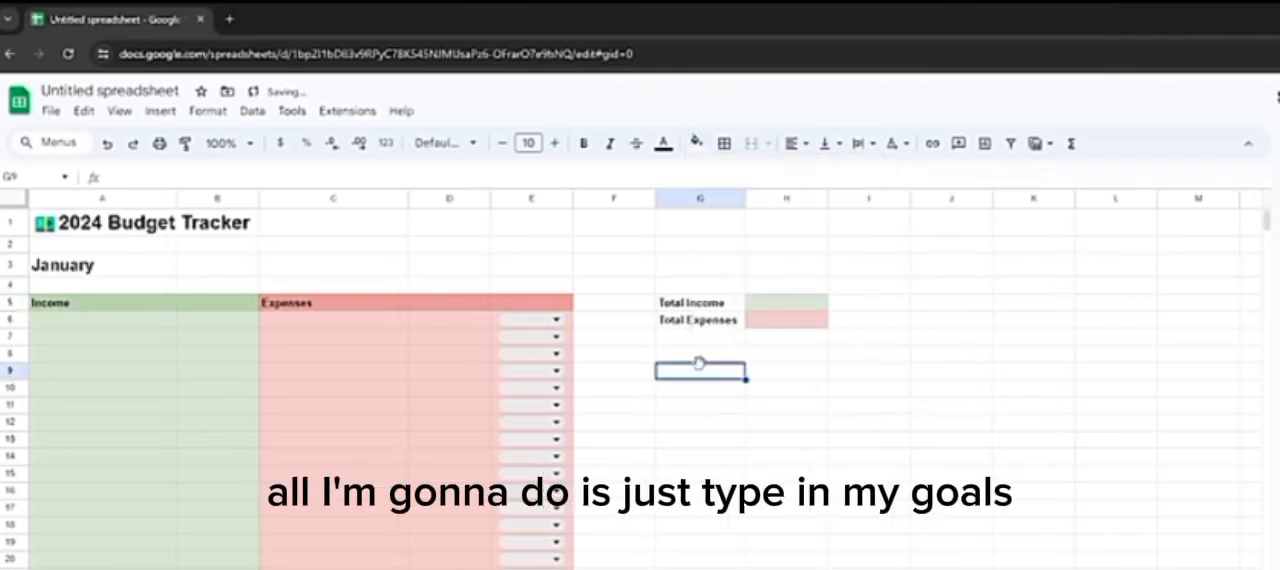
text(Goals)
key(Return)
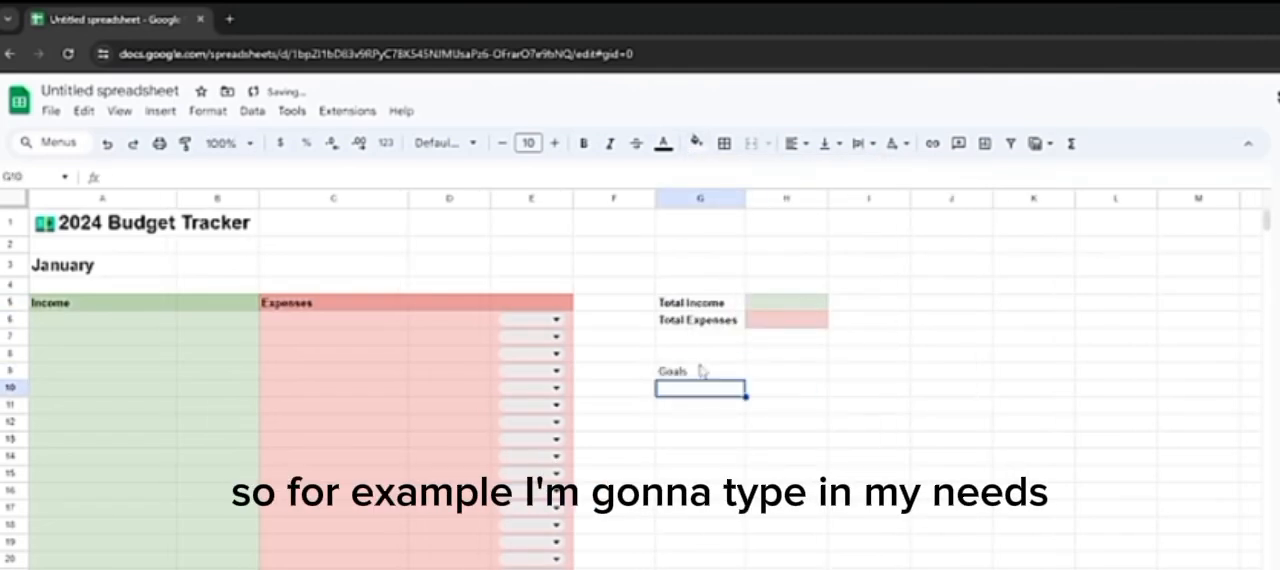
Step: Enter the goal categories "Needs", "Wants" and "Savings" in cells H9 to H11 beside the Goals heading
click(775, 378)
text(Needs)
key(Return)
text(Wants)
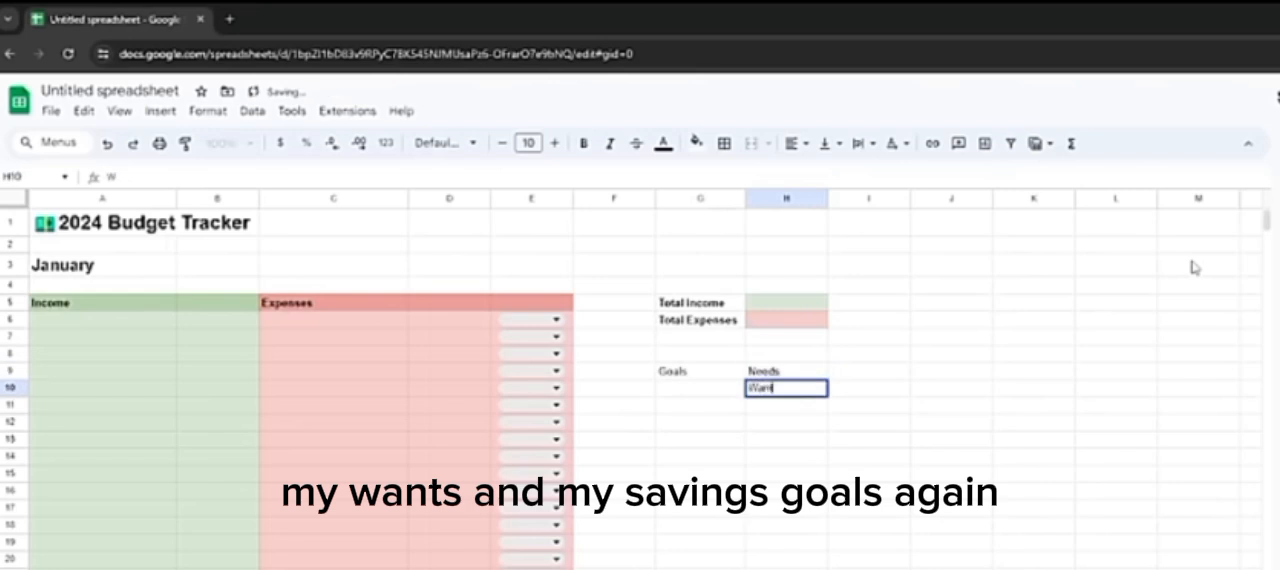
key(Return)
text(Savings)
key(Return)
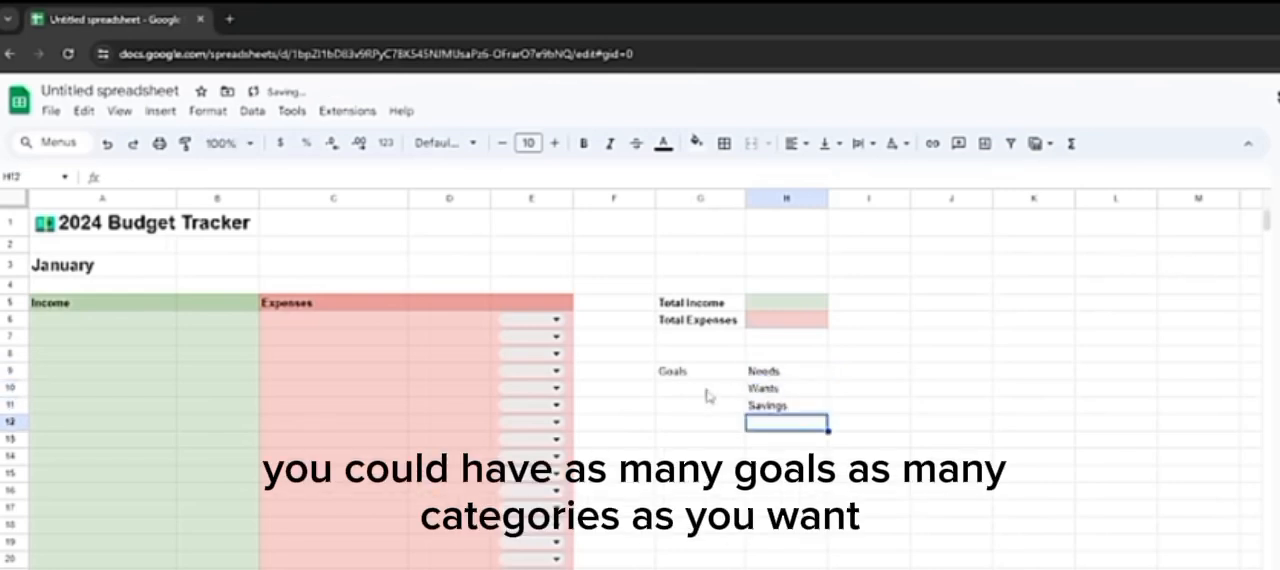
Step: Bold the Goals heading and its three category labels in G9:H11
click(718, 378)
drag(718, 377, 770, 406)
key(ctrl+b)
click(725, 428)
click(765, 376)
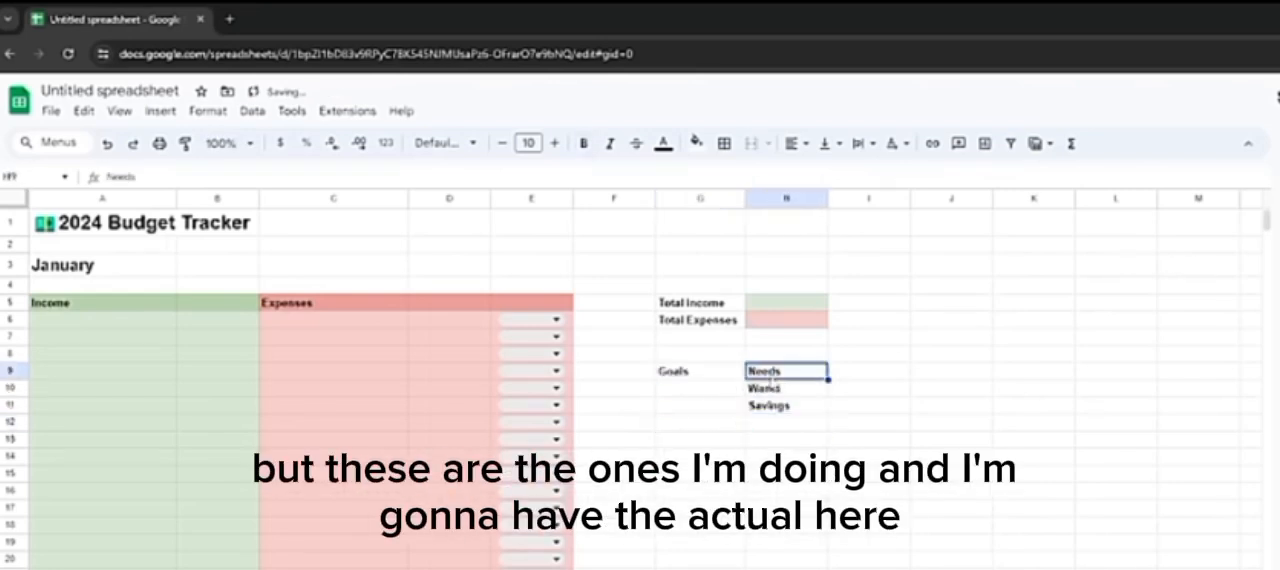
Step: Enter the heading "Actual" in G15 with the categories "Needs", "Wants" and "Savings" in H15 to H17
click(731, 480)
text(Actu)
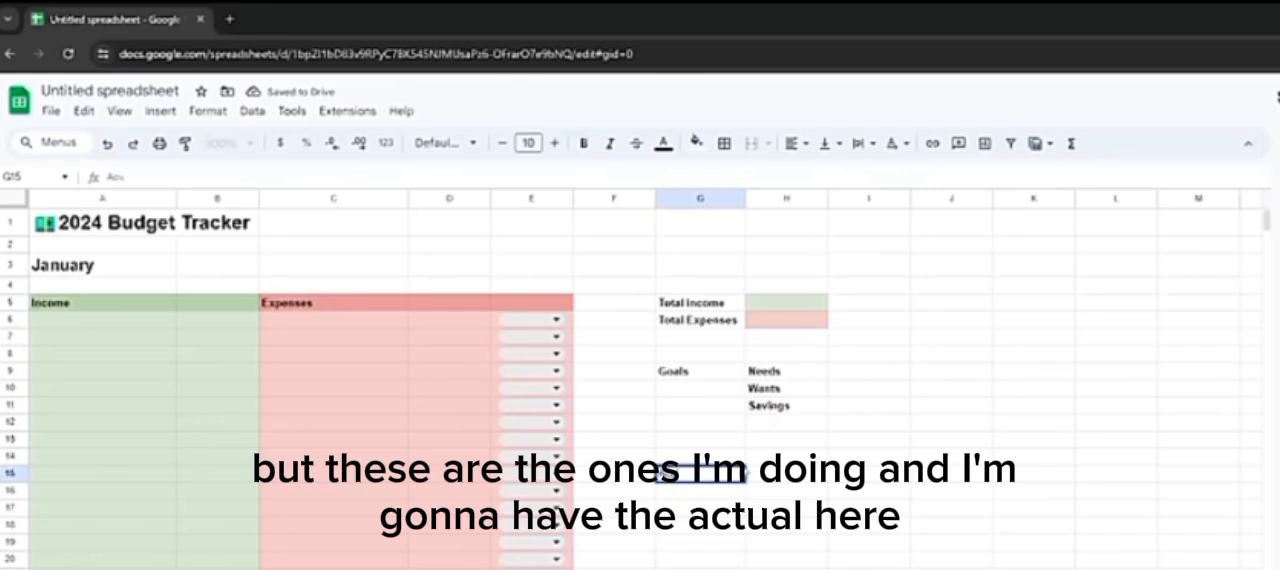
text(al)
key(Tab)
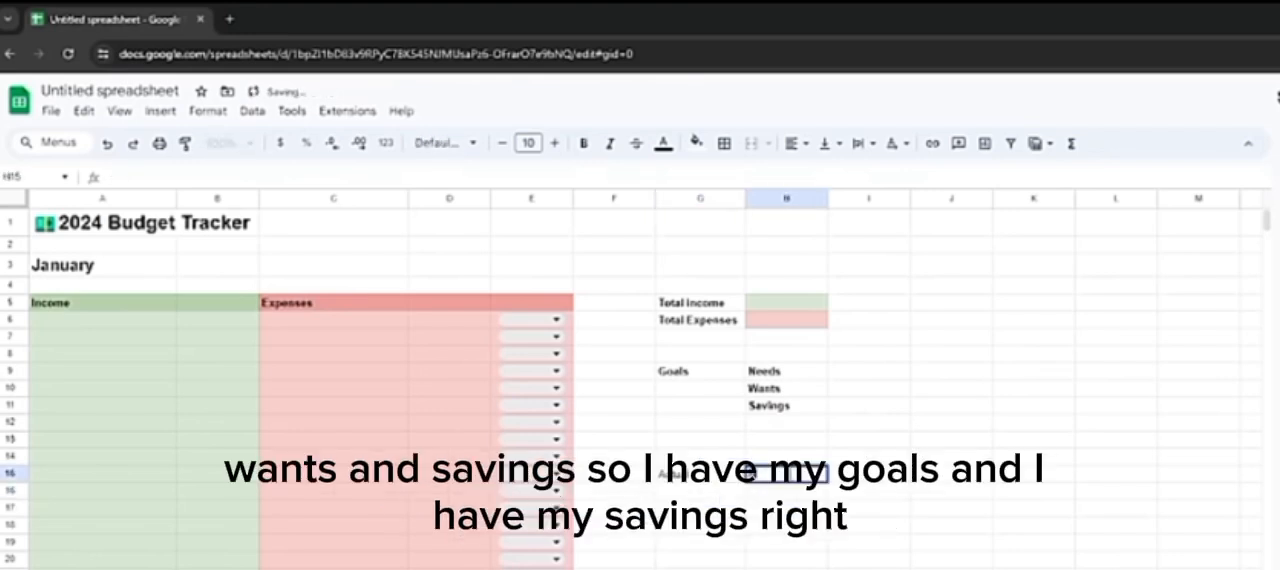
text(Needs)
key(Return)
text(Wants)
key(Return)
text(Savings)
key(Return)
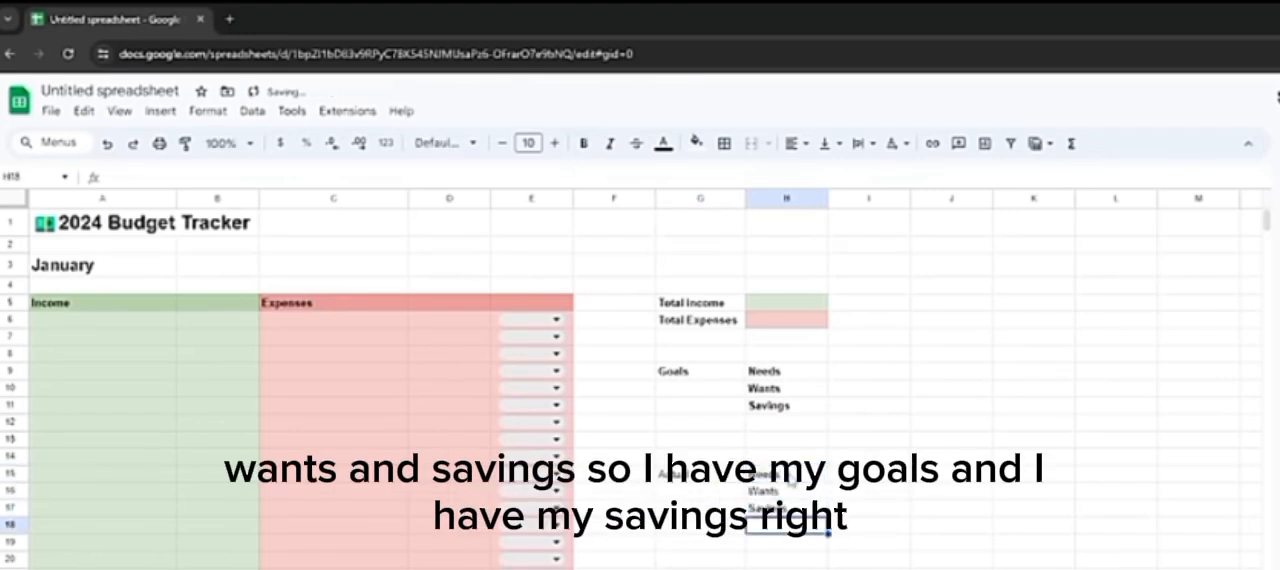
Step: Bold the Actual heading in G15 and its category labels in H15:H17
click(738, 478)
key(ctrl+b)
drag(764, 475, 772, 510)
key(ctrl+b)
click(780, 568)
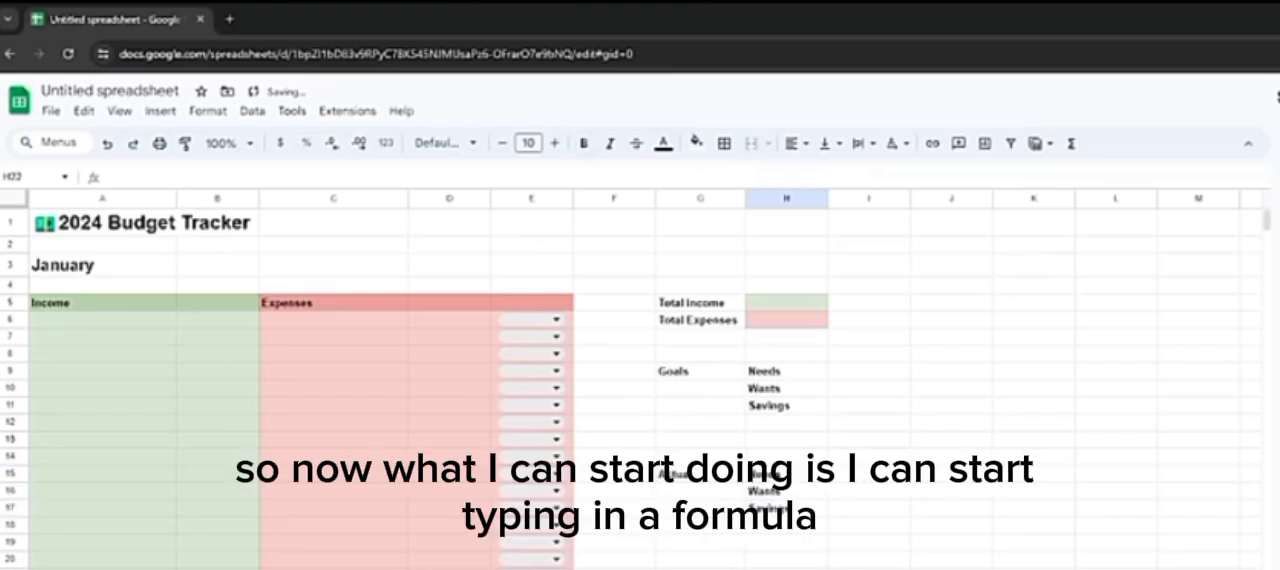
Step: Calculate Total Income in H5 with a SUM of column B, and reject the autofill suggestion for H6
click(790, 302)
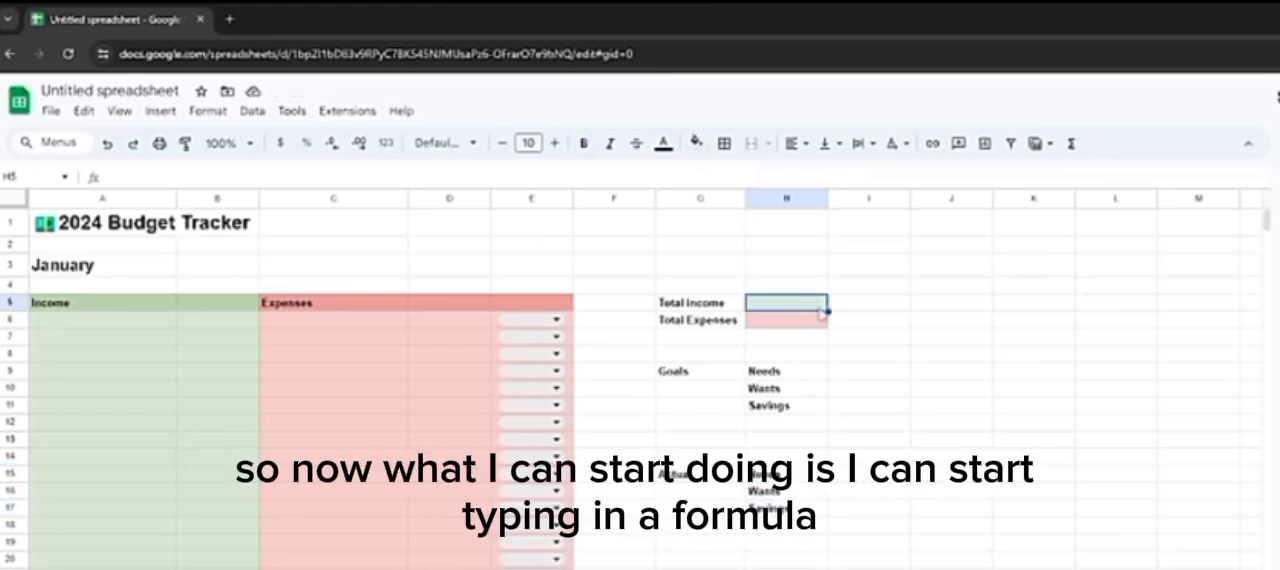
click(787, 179)
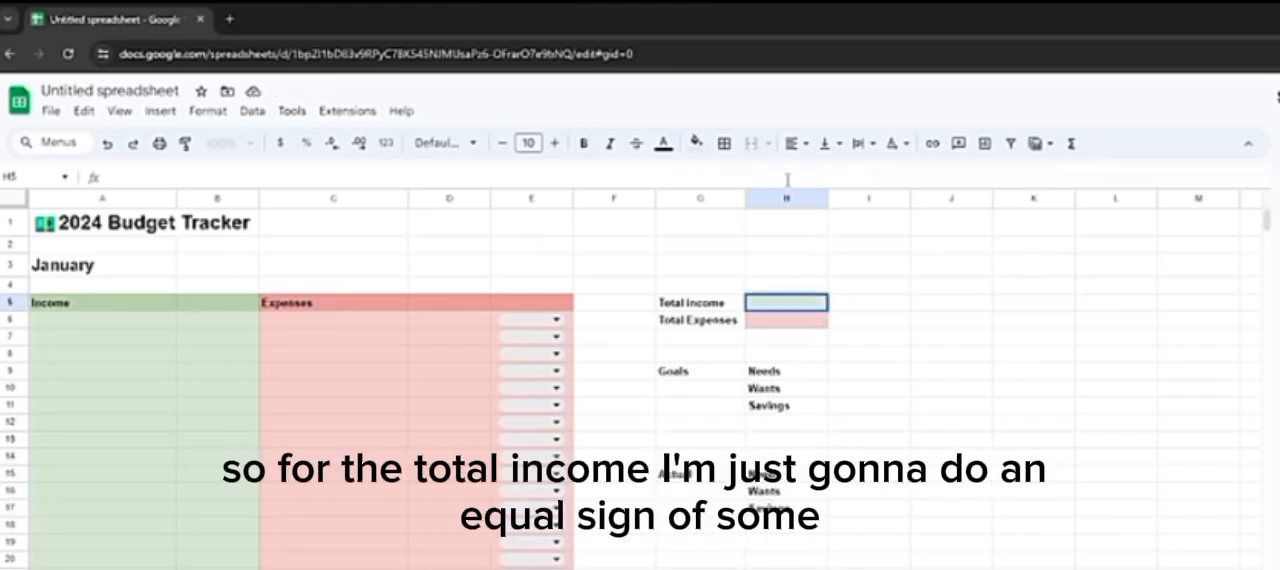
text(=SUM)
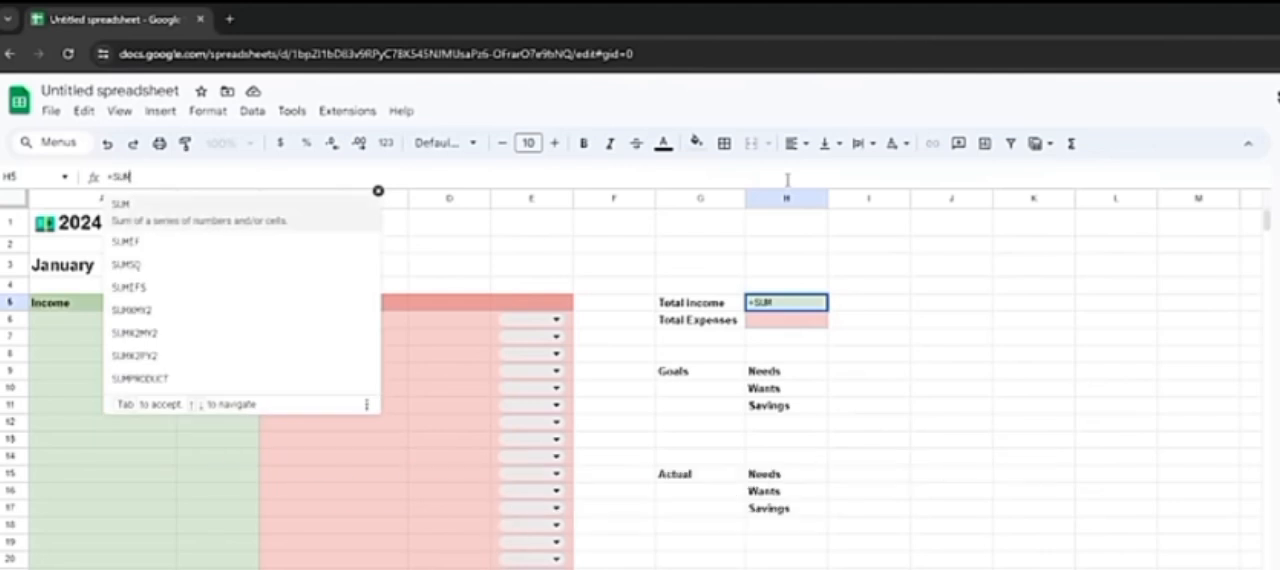
text(()
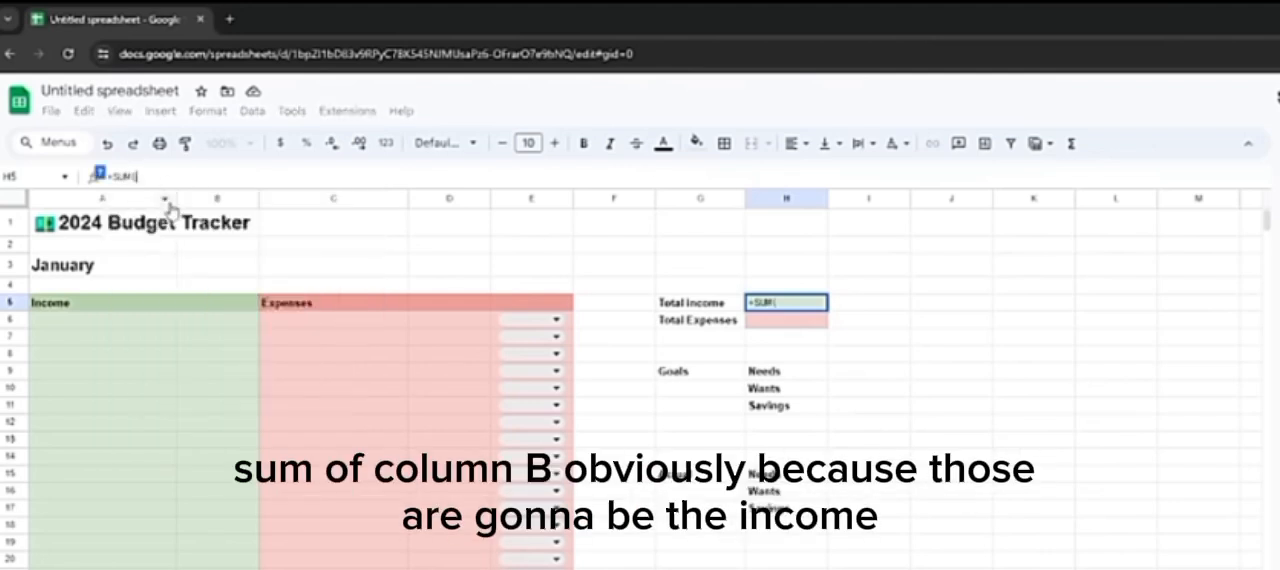
click(205, 199)
key(Return)
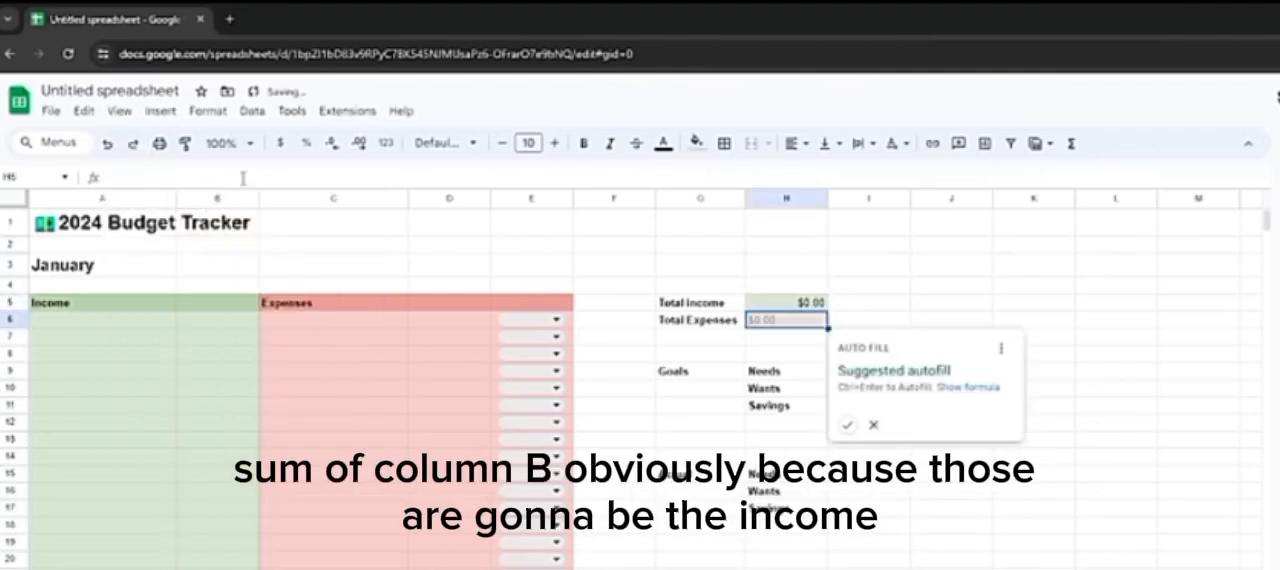
click(873, 425)
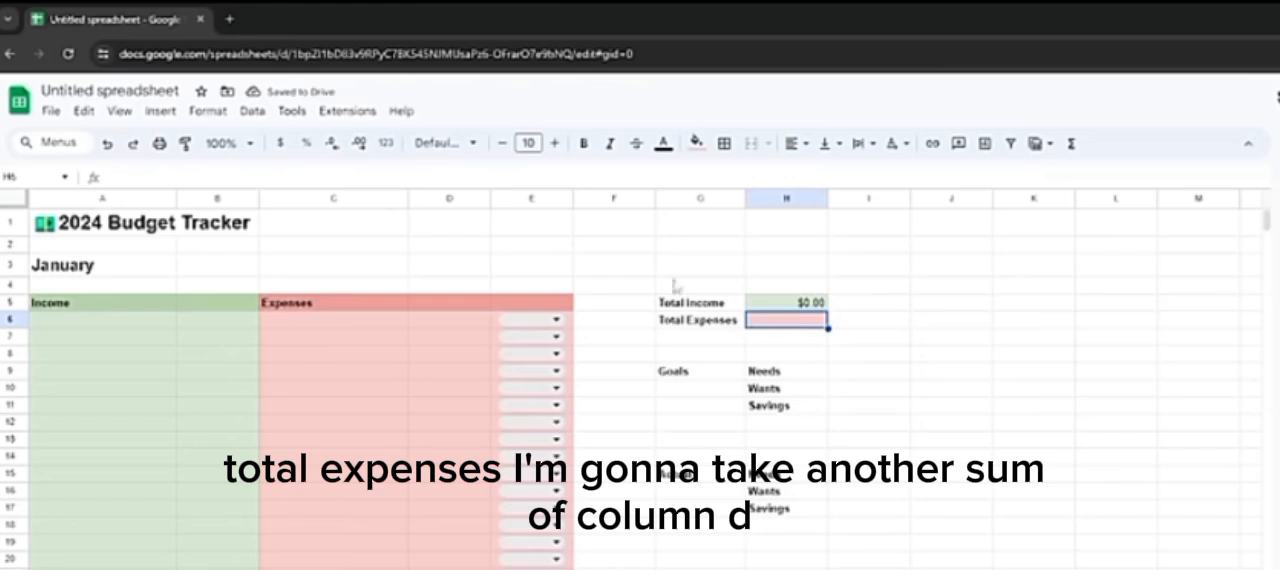
Step: Calculate Total Expenses in H6 with a SUM of column D
click(551, 178)
text(=sum()
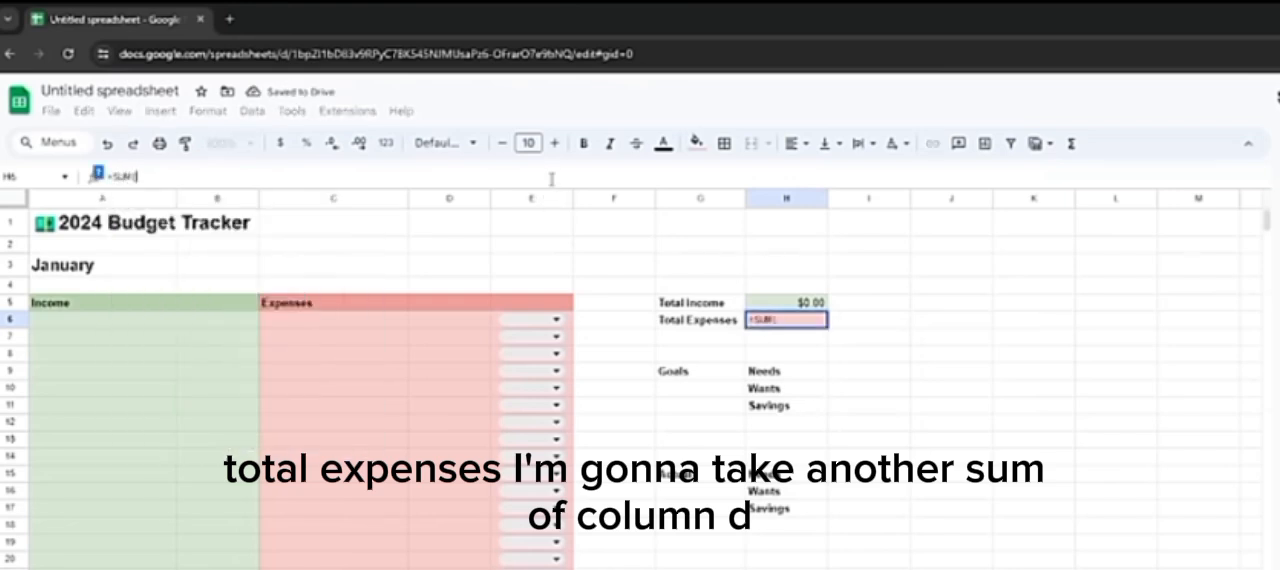
click(436, 203)
key(Return)
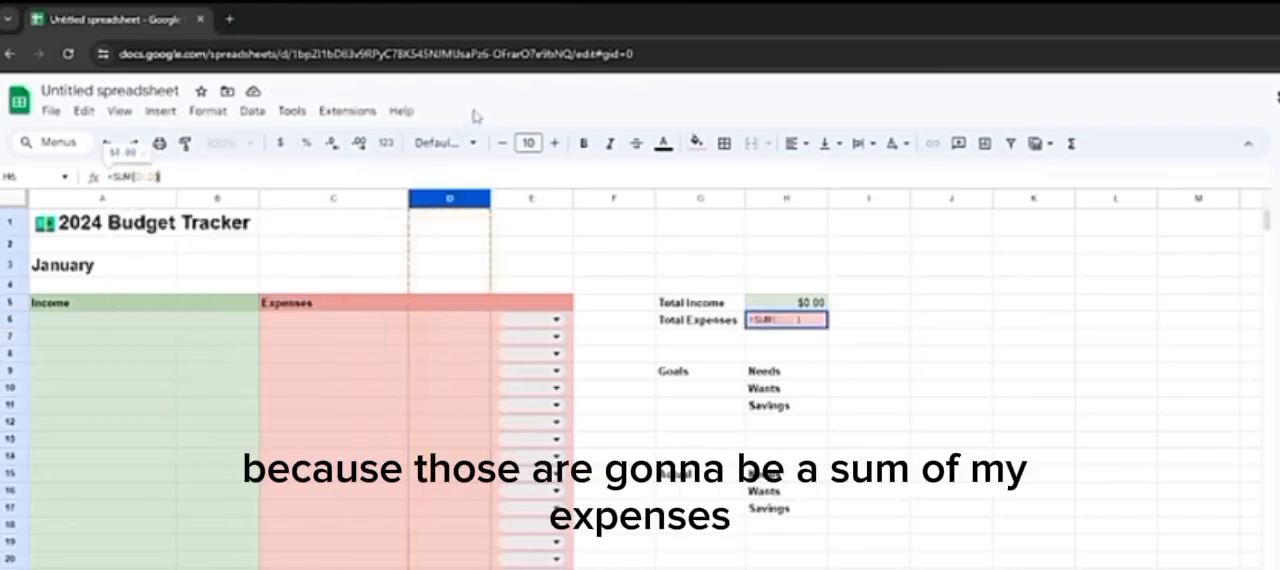
Step: Test the Total Income formula with sample incomes of 10 and 20 in B6:B7, and clear them again
click(232, 320)
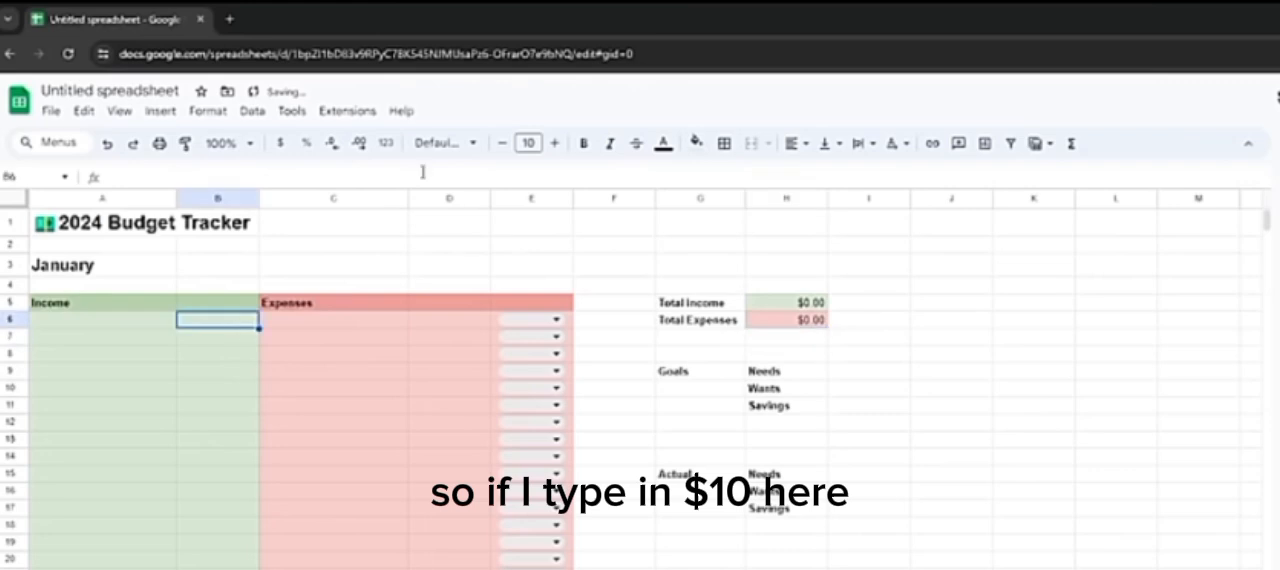
text(10)
key(Return)
text(20)
key(Return)
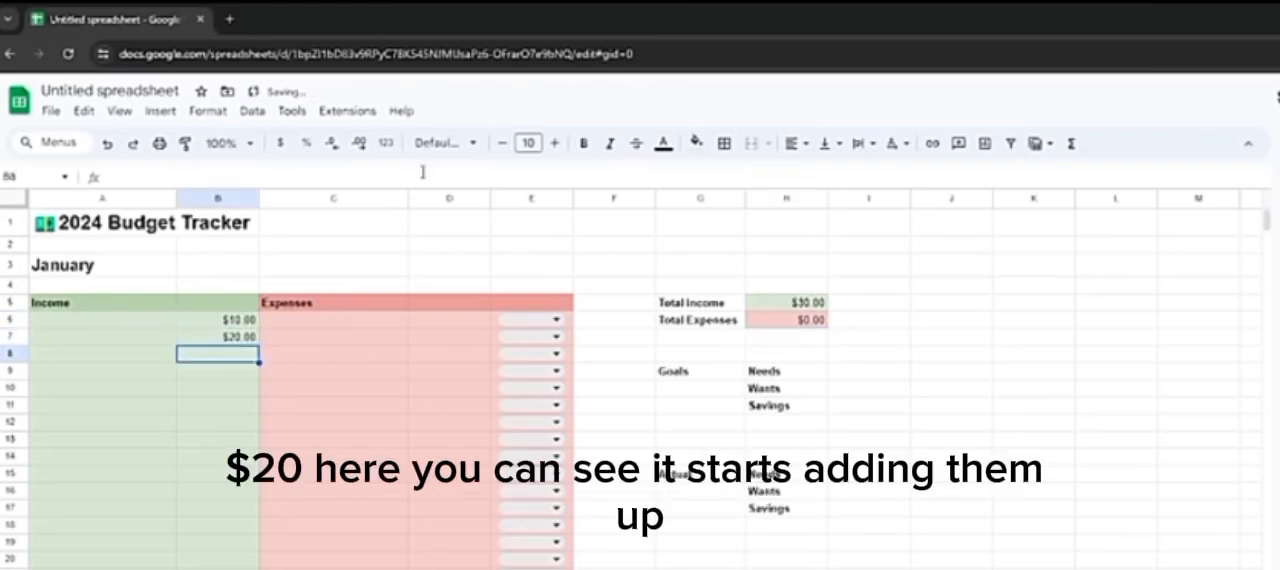
click(820, 302)
click(208, 322)
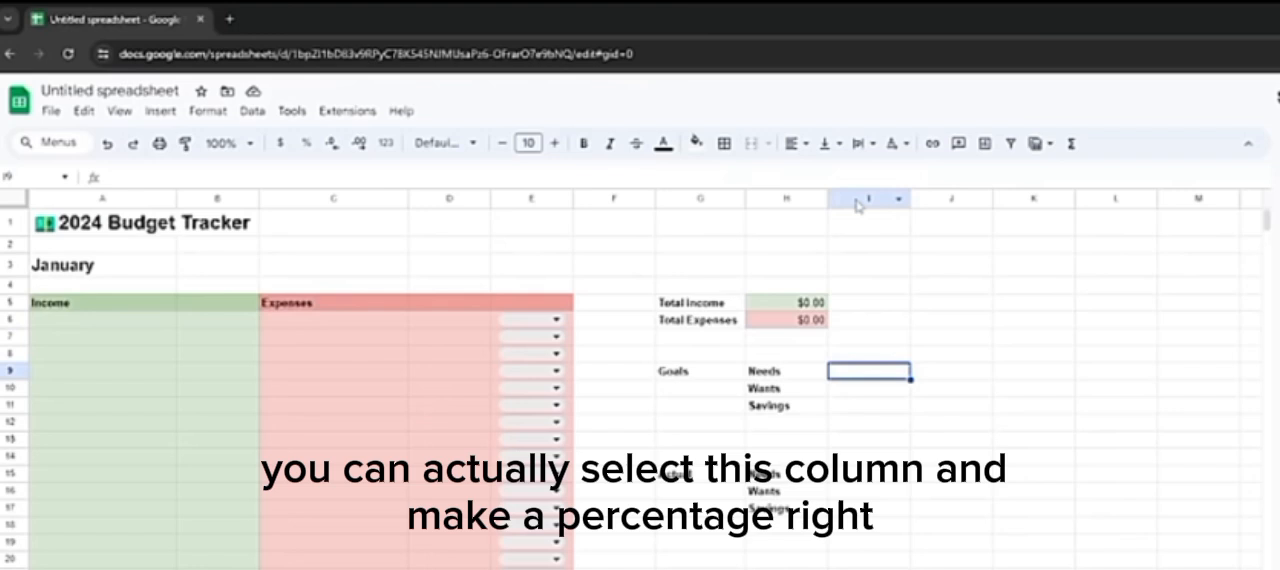
Step: Format column I as percentages and enter goals of 50% for Needs, 30% for Wants and 20% for Savings in I9:I11
click(856, 205)
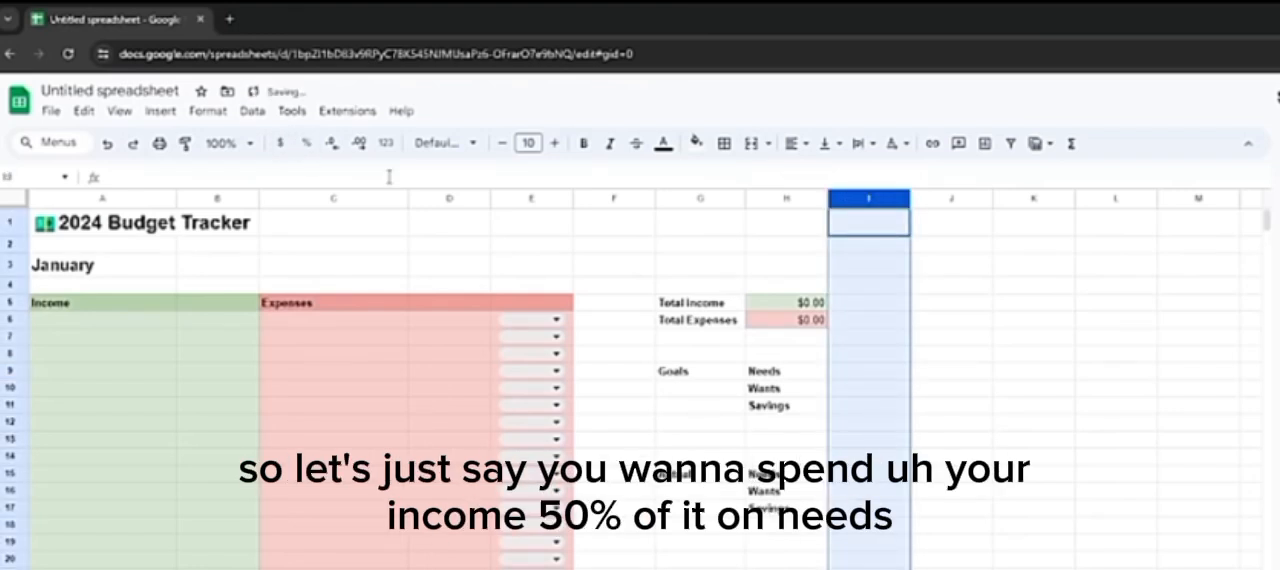
click(862, 406)
click(862, 376)
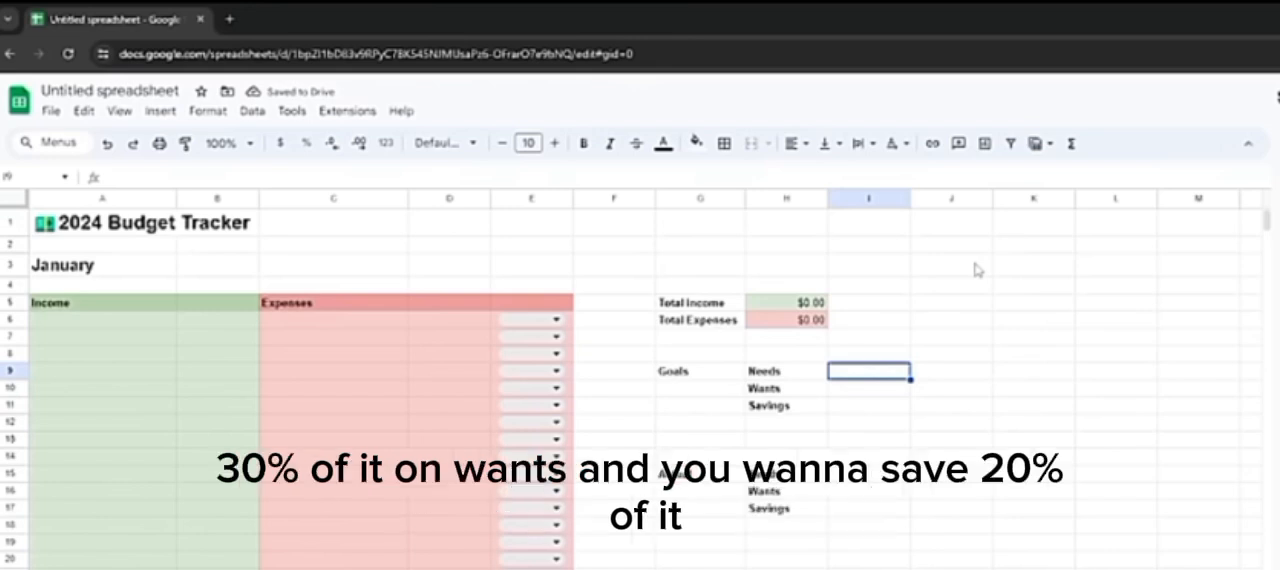
text(50%)
key(Return)
text(30%)
key(Return)
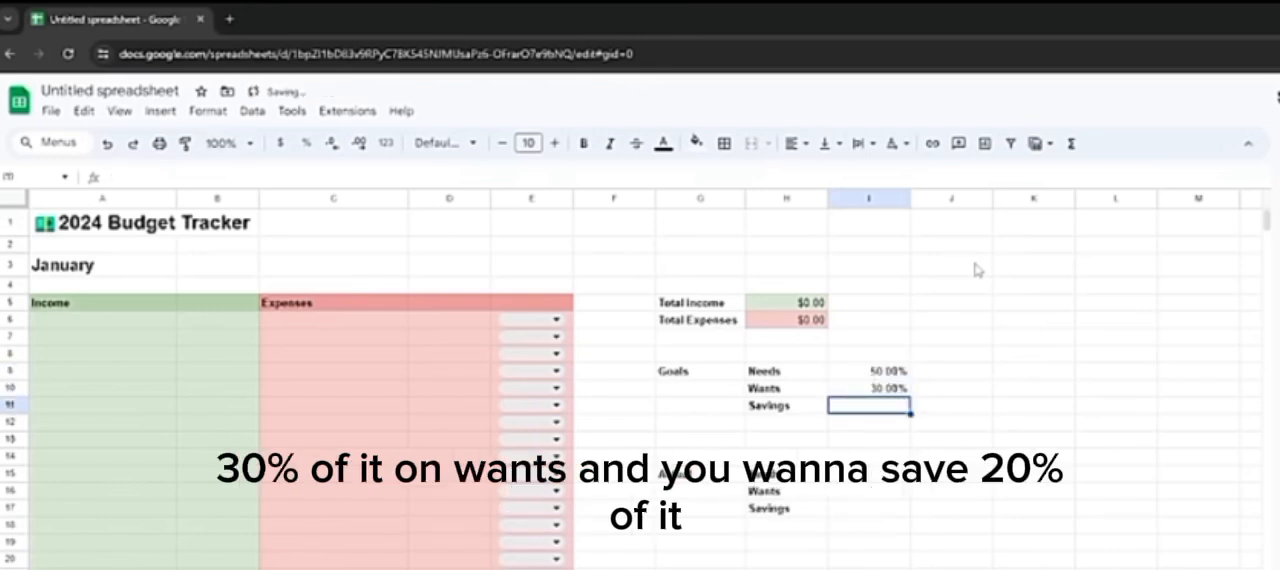
text(20%)
key(Return)
Step: Calculate the Needs goal amount in J9 by multiplying total income by its percentage, =H5*I9
click(965, 369)
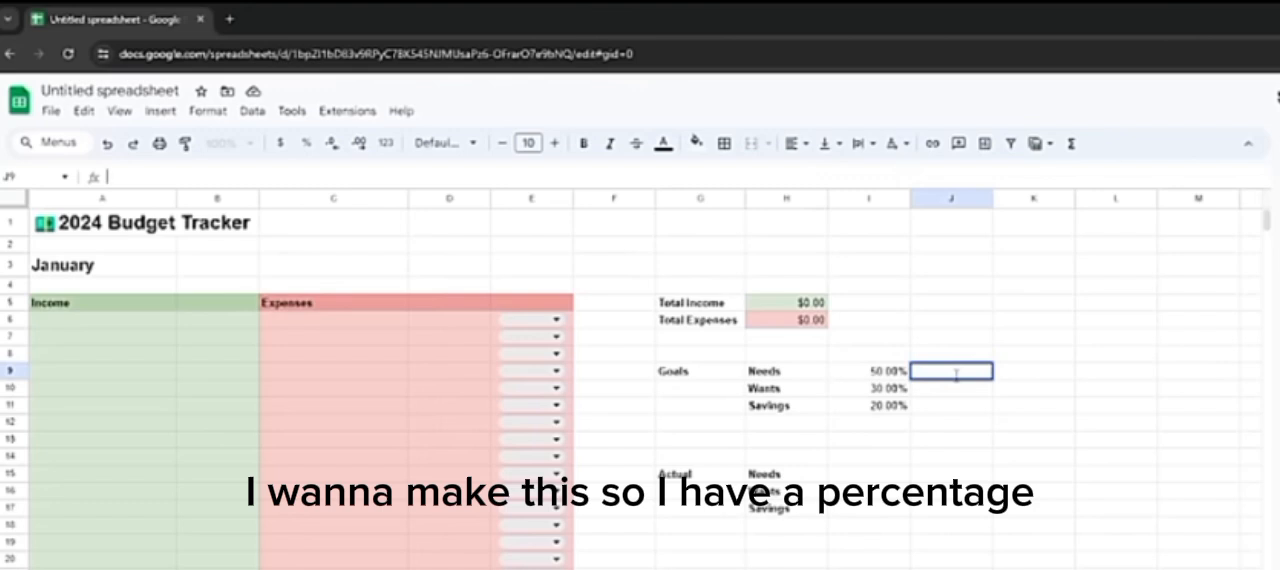
click(880, 375)
click(941, 376)
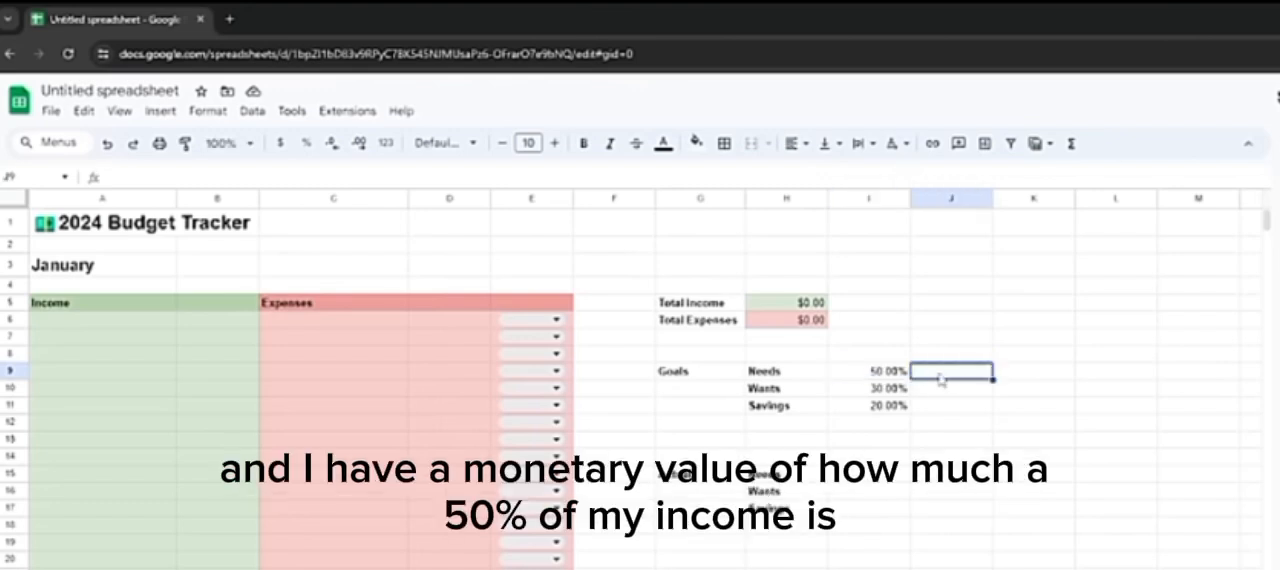
click(854, 170)
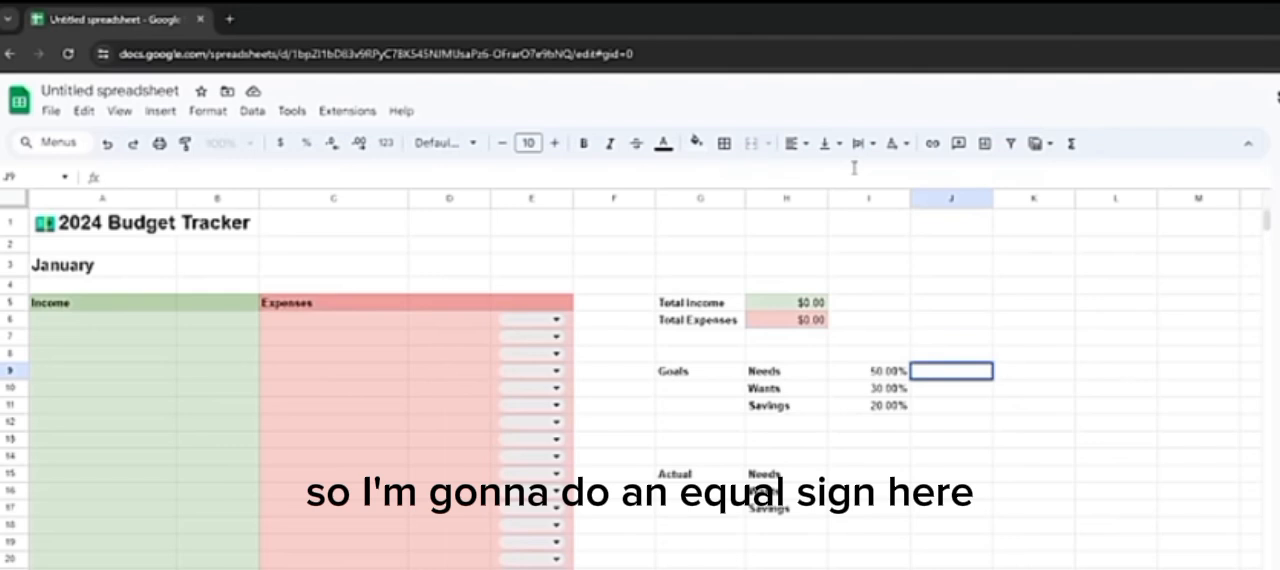
text(=)
click(784, 306)
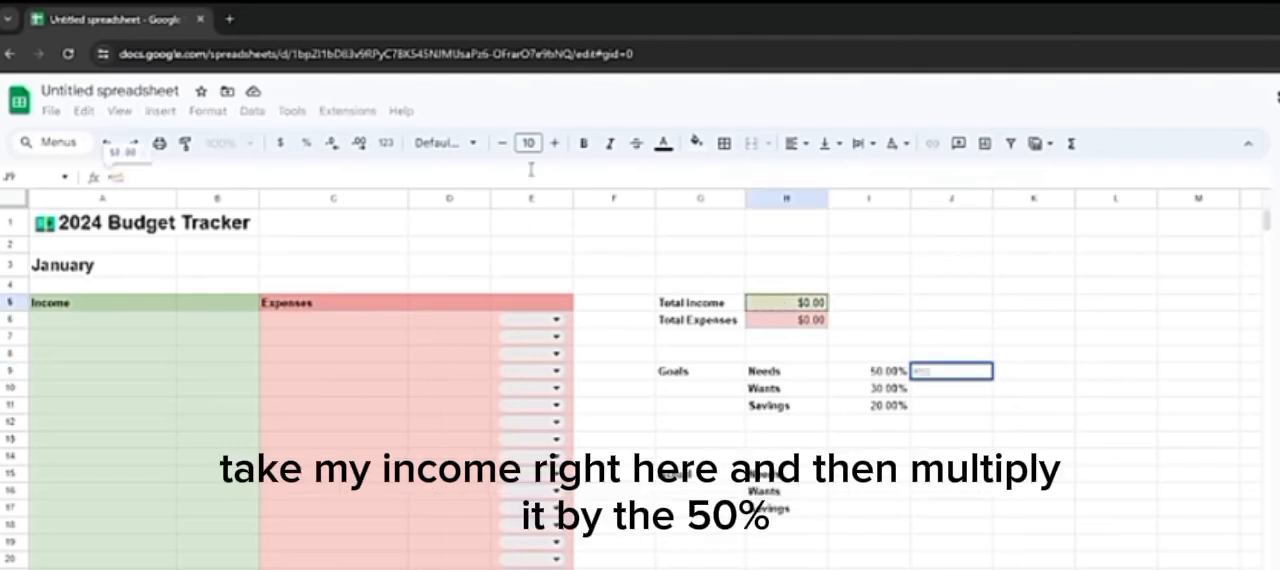
text(*)
click(862, 371)
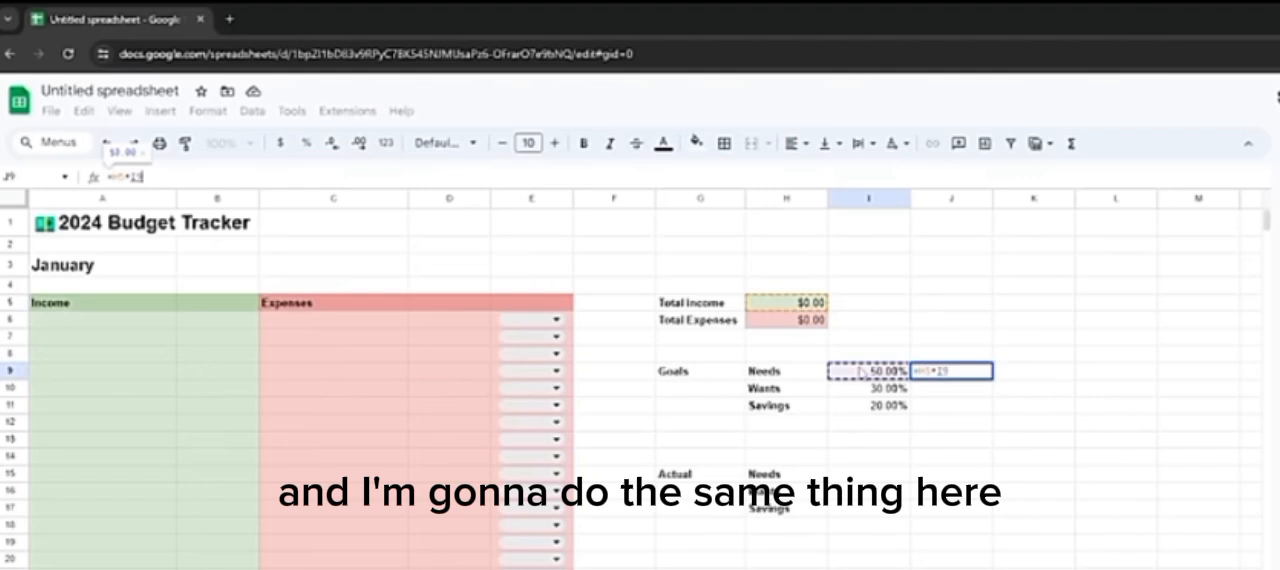
key(Return)
Step: Calculate the Wants goal amount in J10 as =H5*I10, and accept the suggested formula =H5*I11 for Savings in J11
text(=)
click(815, 302)
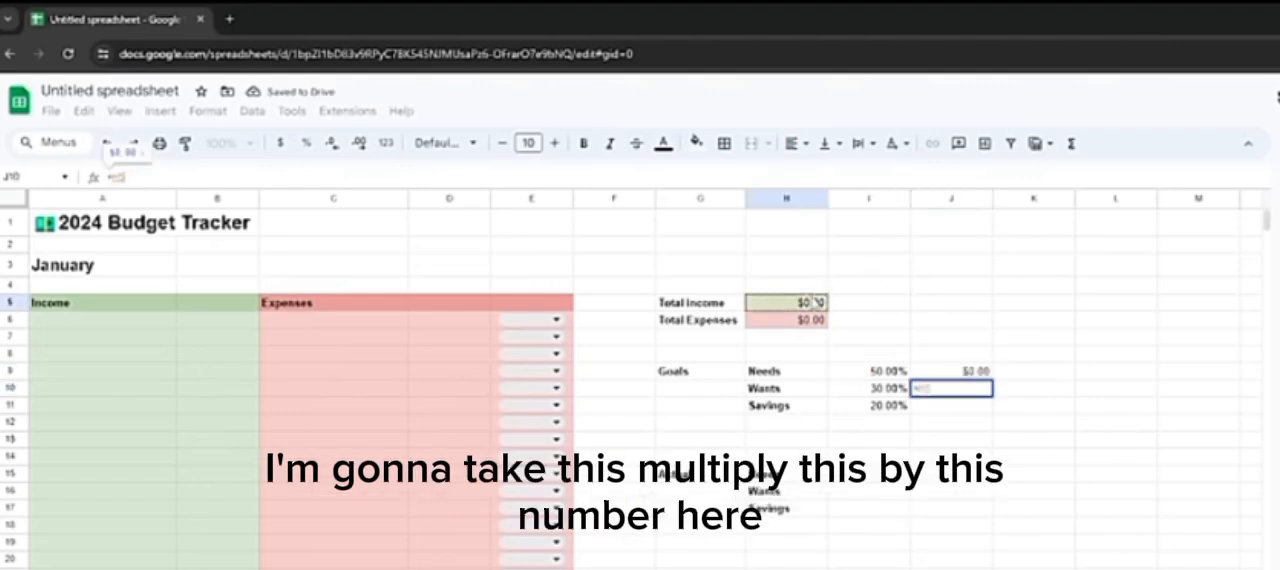
text(*)
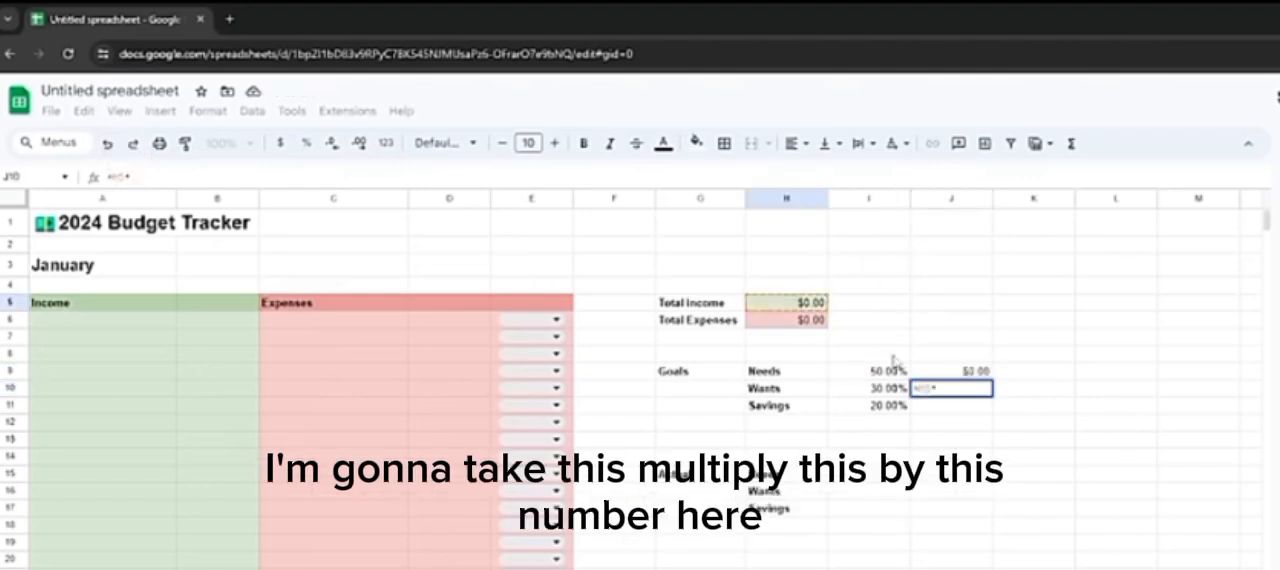
click(893, 392)
key(Return)
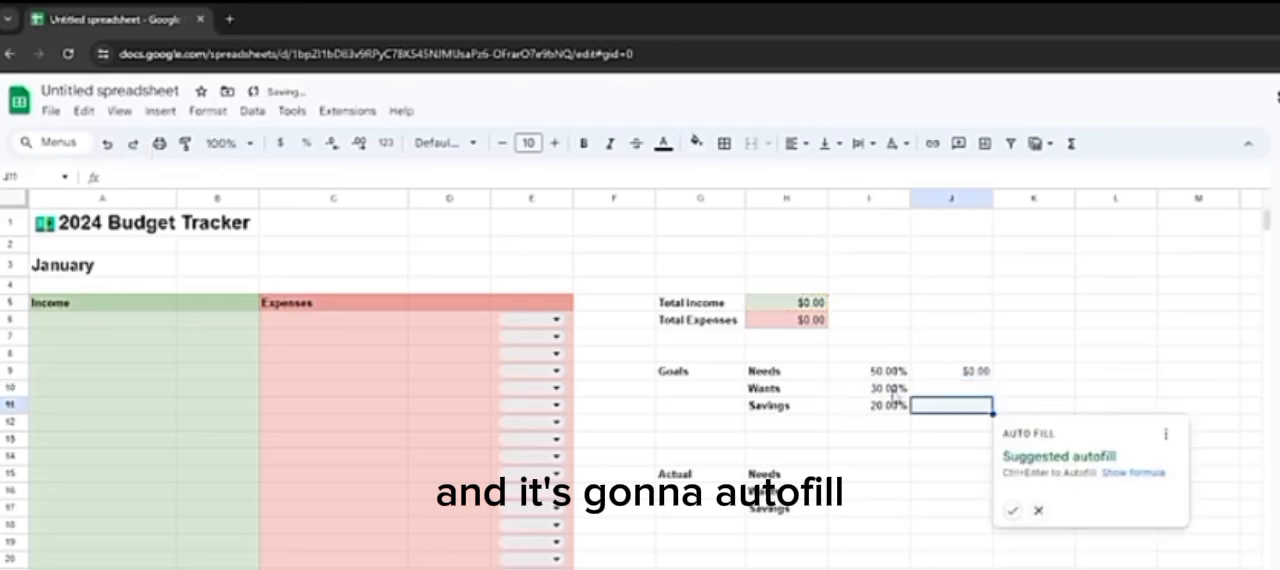
click(1012, 510)
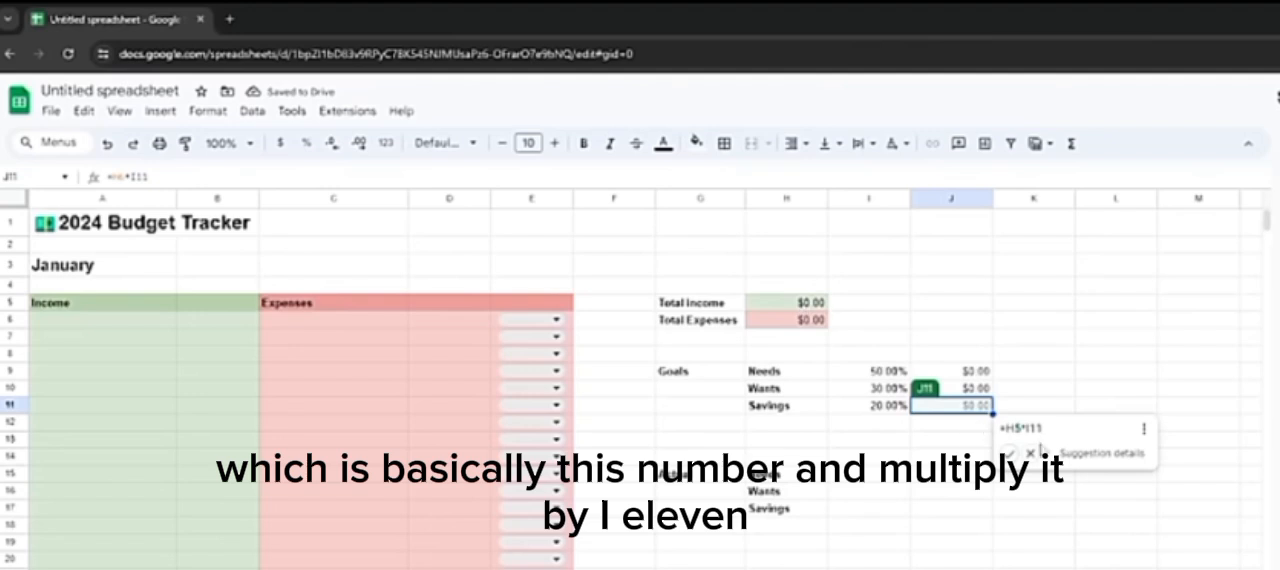
click(1004, 454)
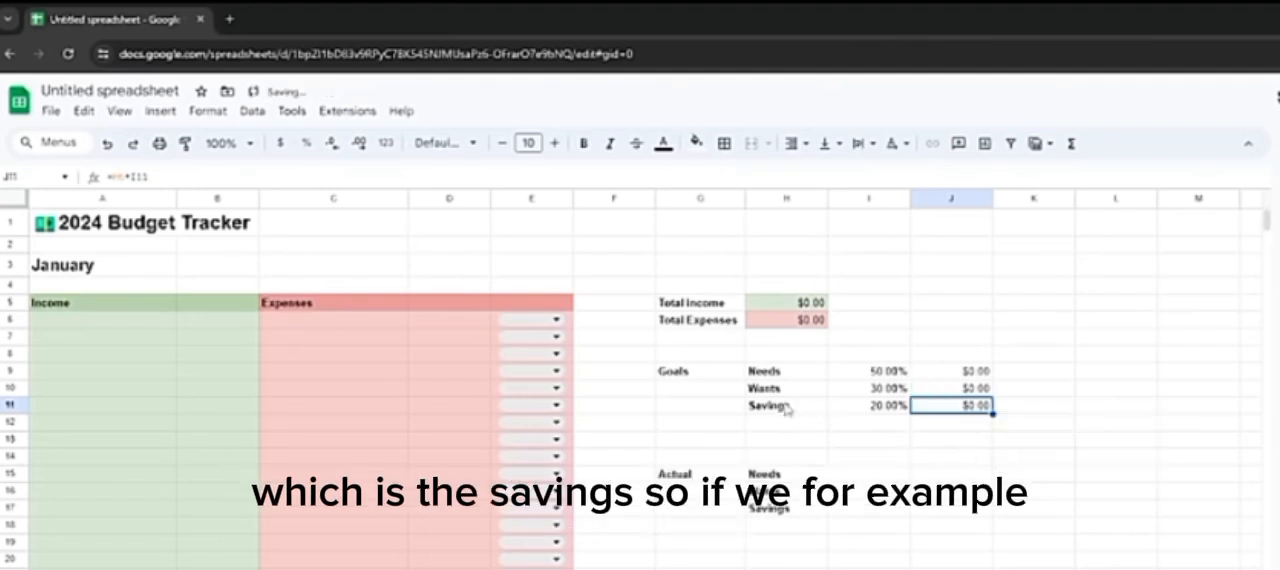
Step: Enter a sample income of 1000 in B6 and check the goal amounts calculated in J9:J11
click(237, 328)
text(1000)
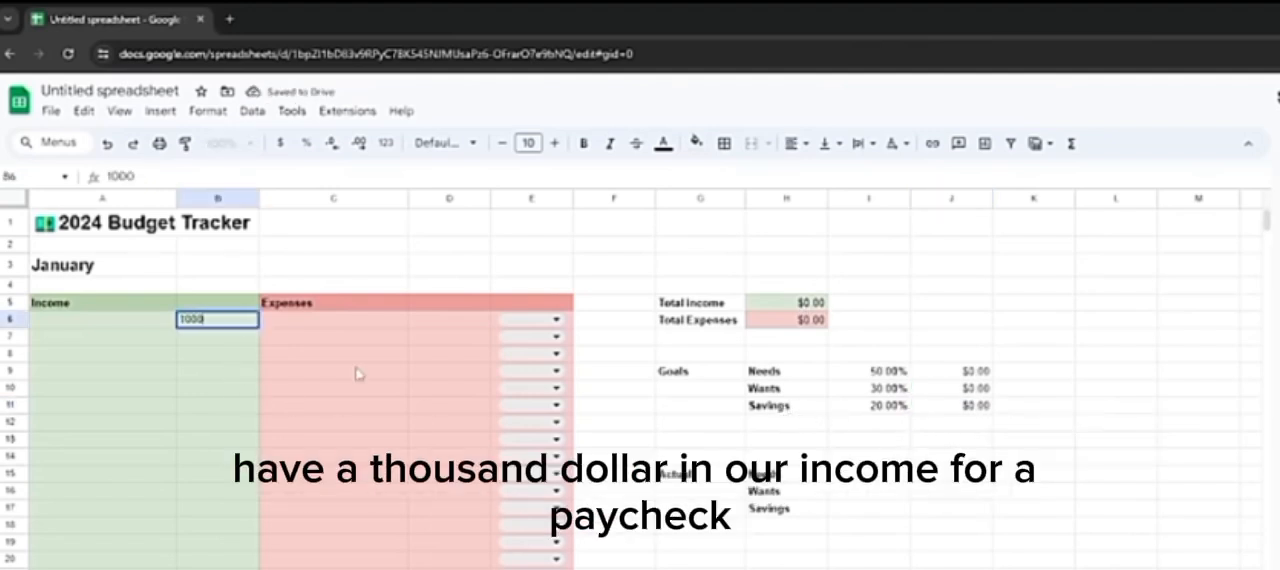
key(Return)
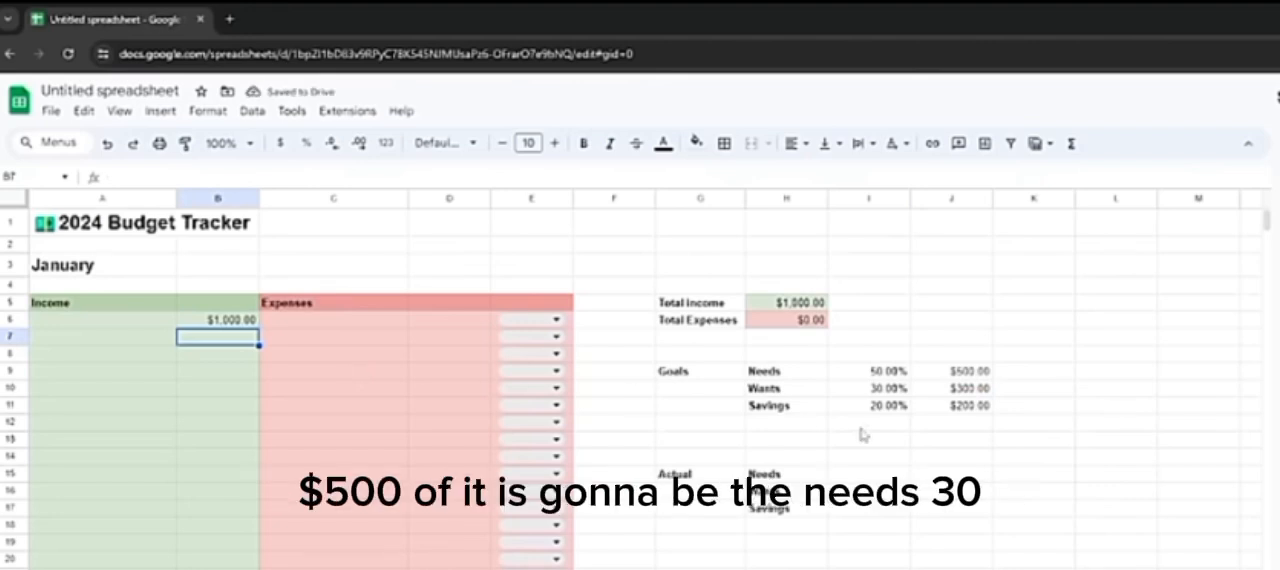
click(905, 372)
click(955, 372)
click(963, 389)
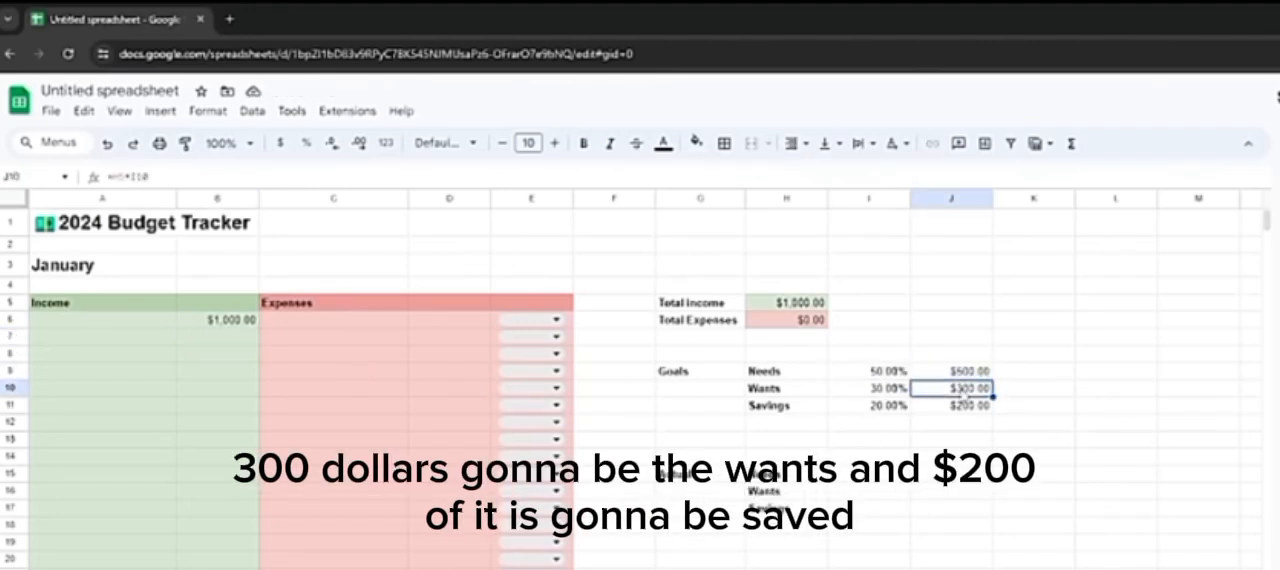
click(963, 402)
click(964, 394)
click(965, 403)
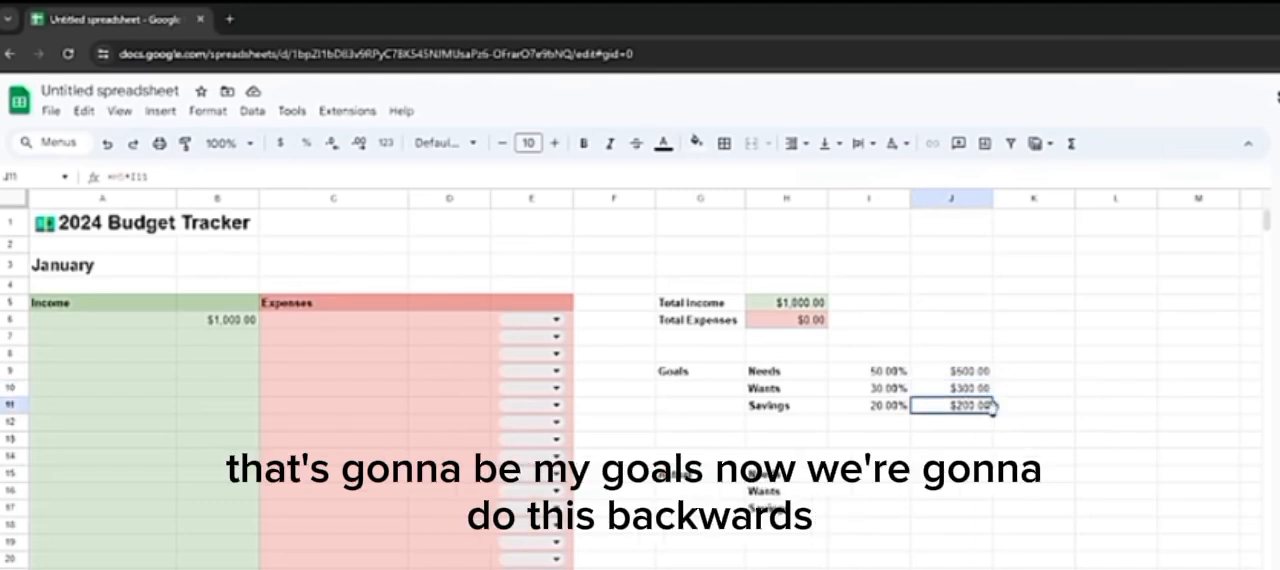
Step: Calculate actual Needs spending in J15 by summing column D where column E is Needs, =SUMIF(E:E, "Needs", D:D)
click(955, 474)
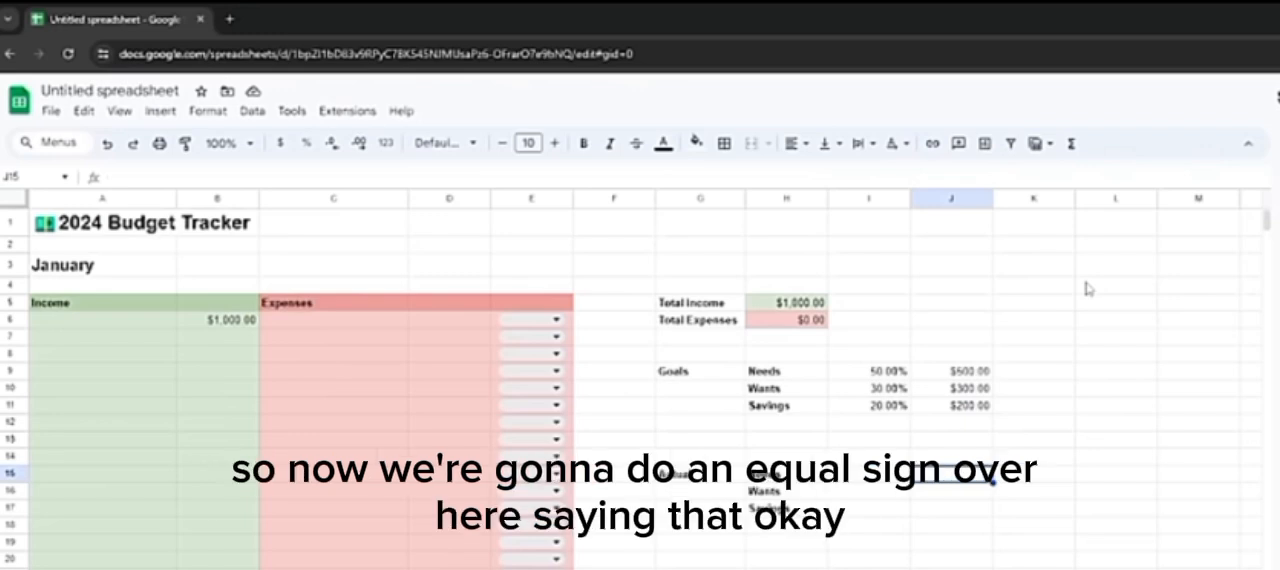
click(1052, 181)
text(=)
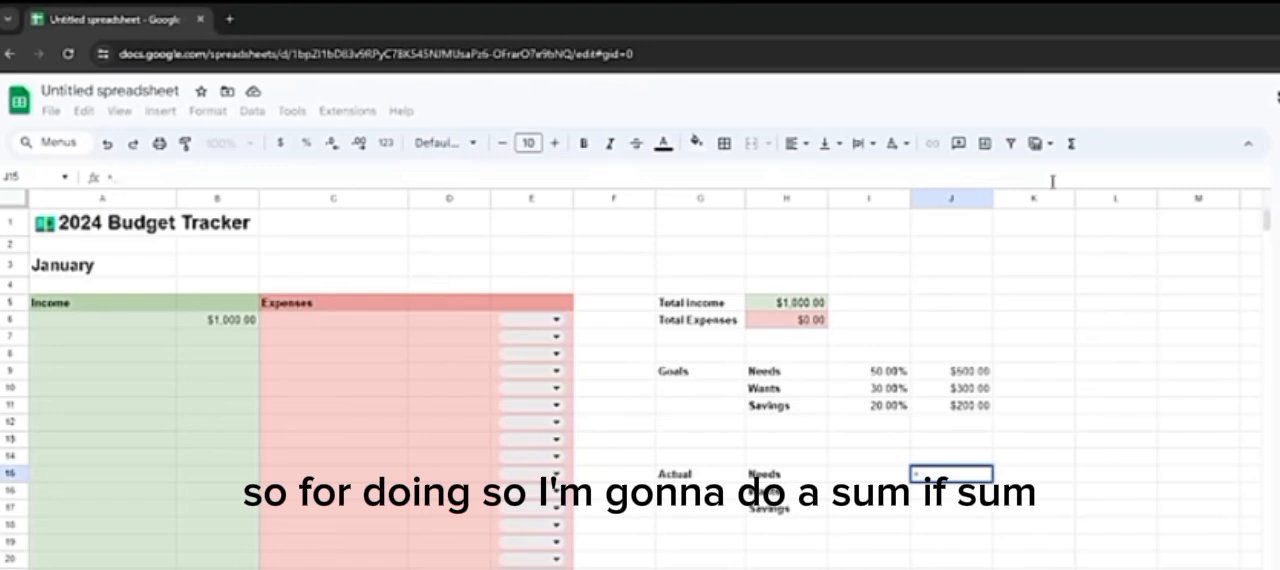
text(sumif)
key(Tab)
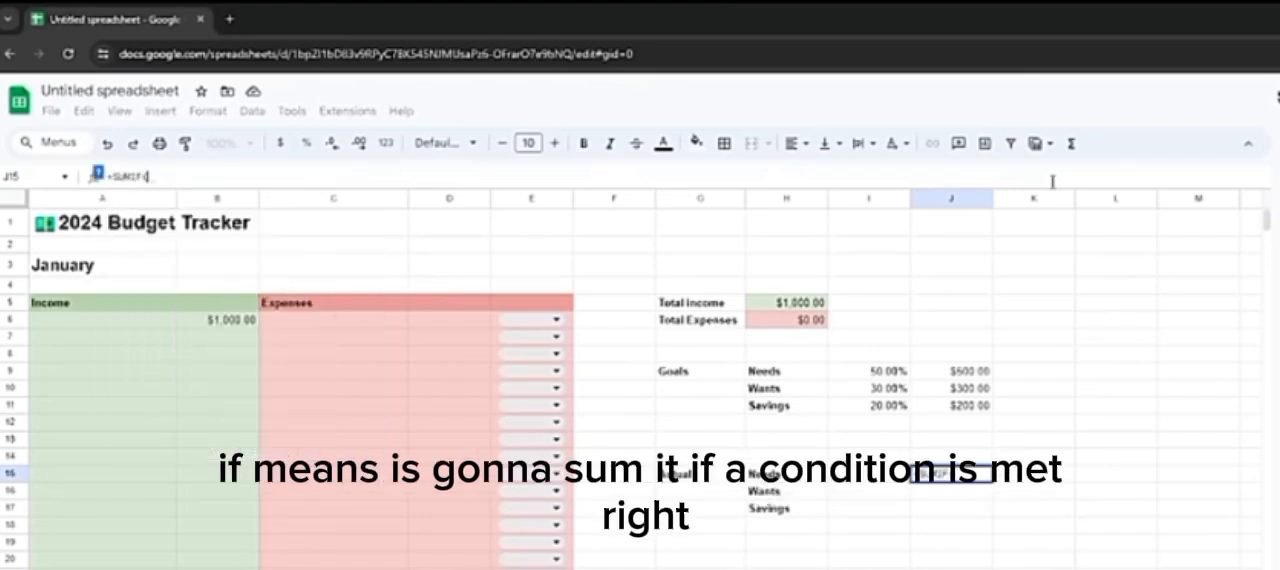
click(518, 201)
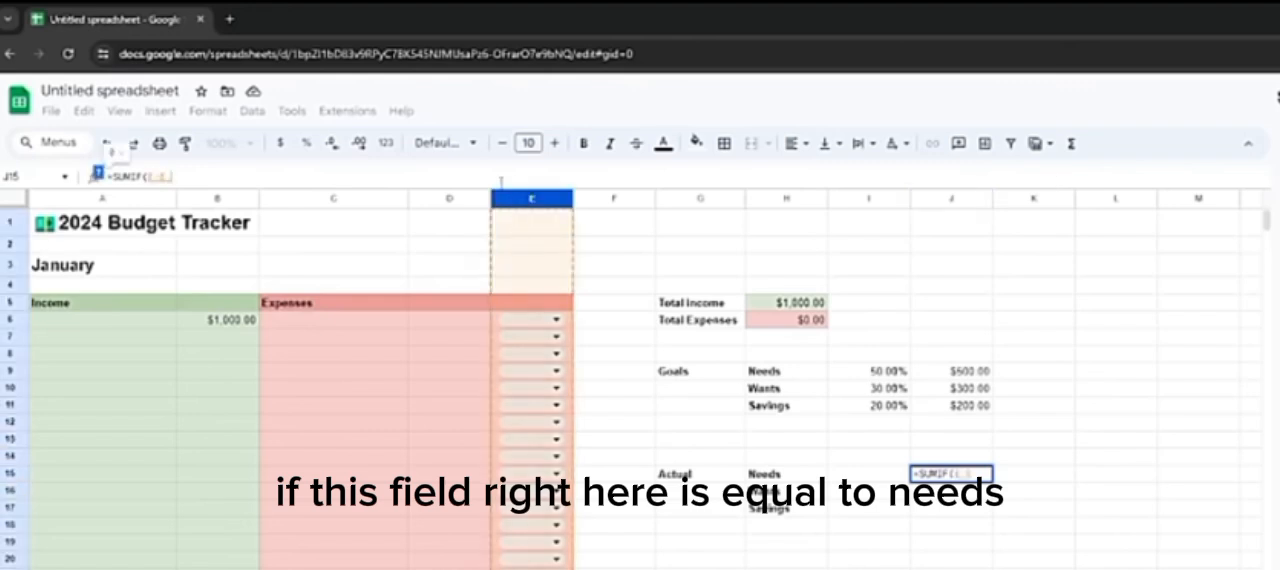
text(, "Needs")
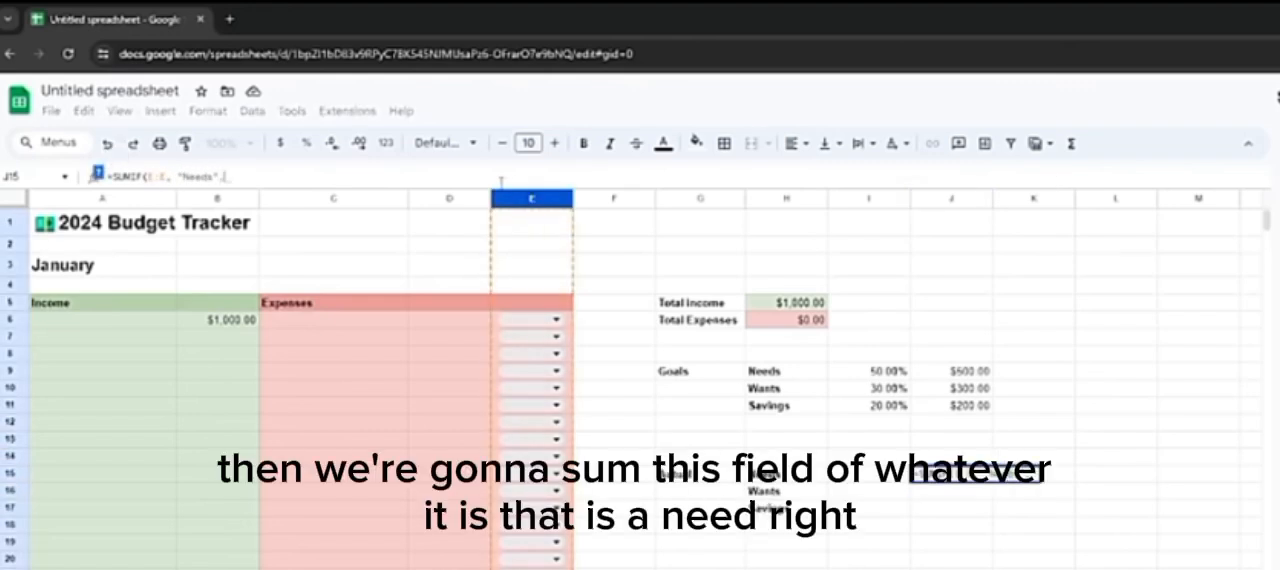
text(,)
click(437, 199)
text())
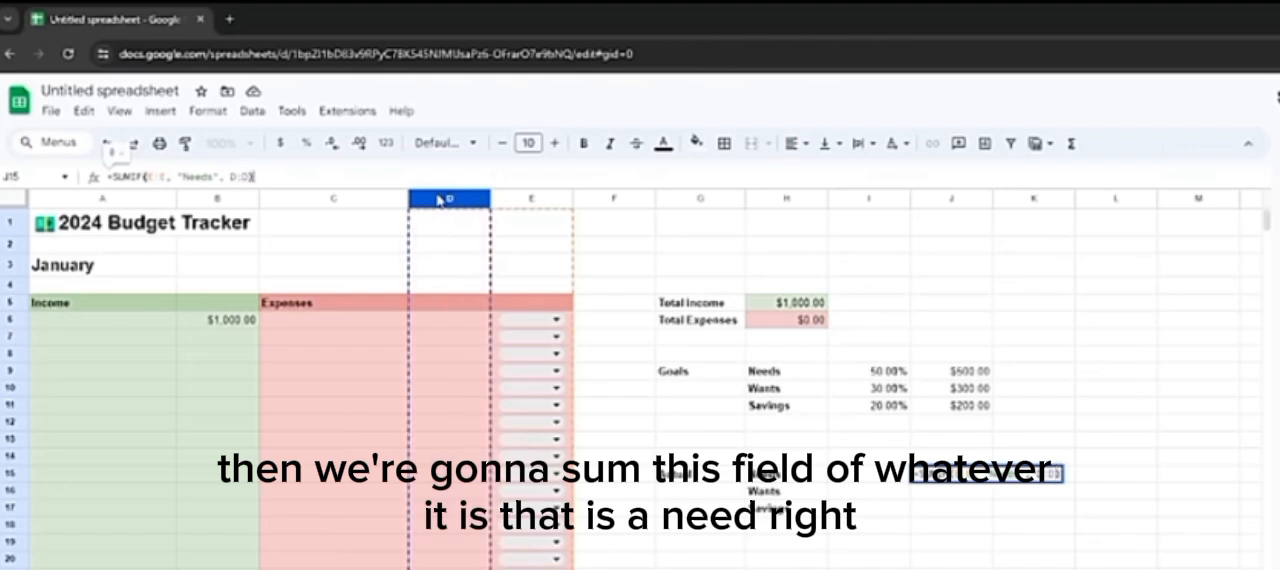
key(Return)
Step: Format column J as currency and check the actual Needs amount in J15
click(537, 319)
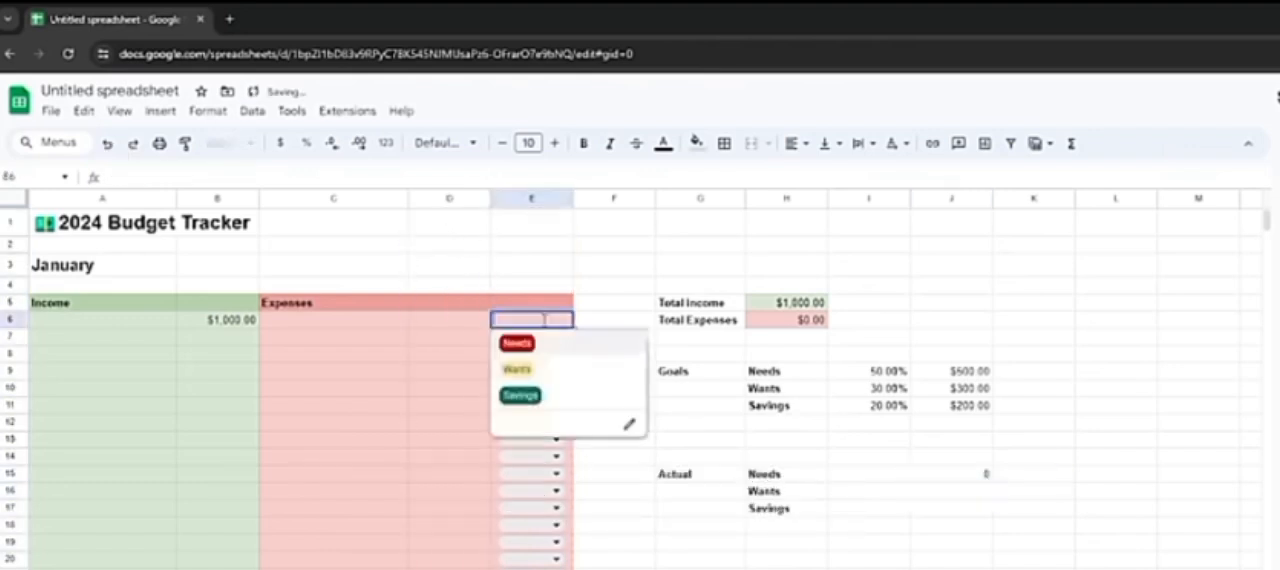
click(921, 197)
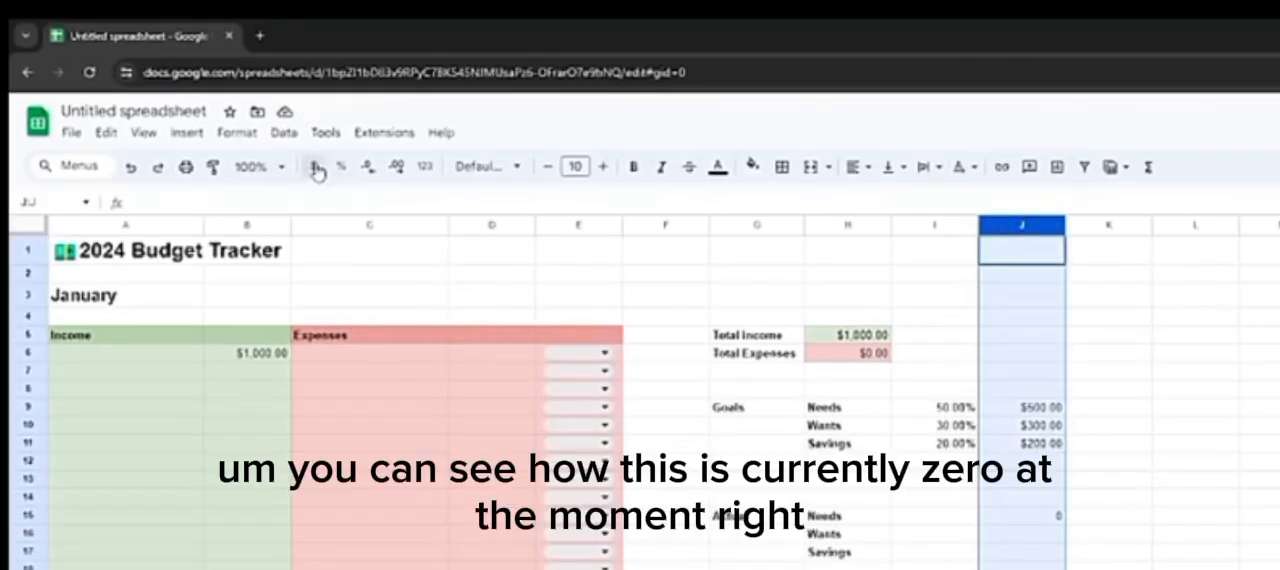
click(280, 143)
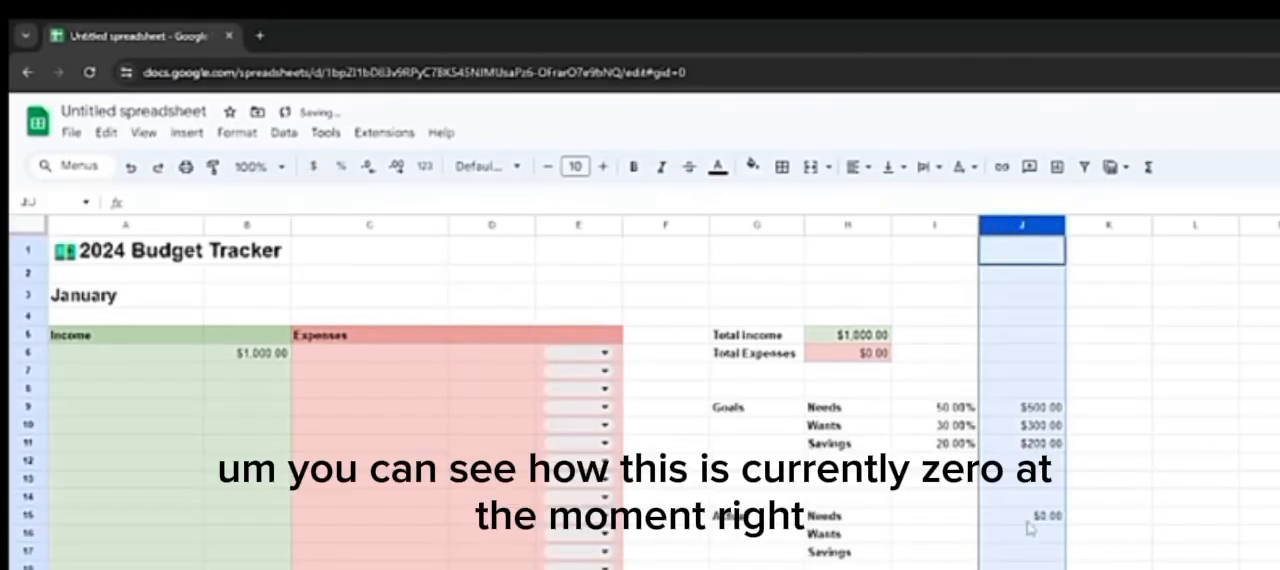
click(952, 474)
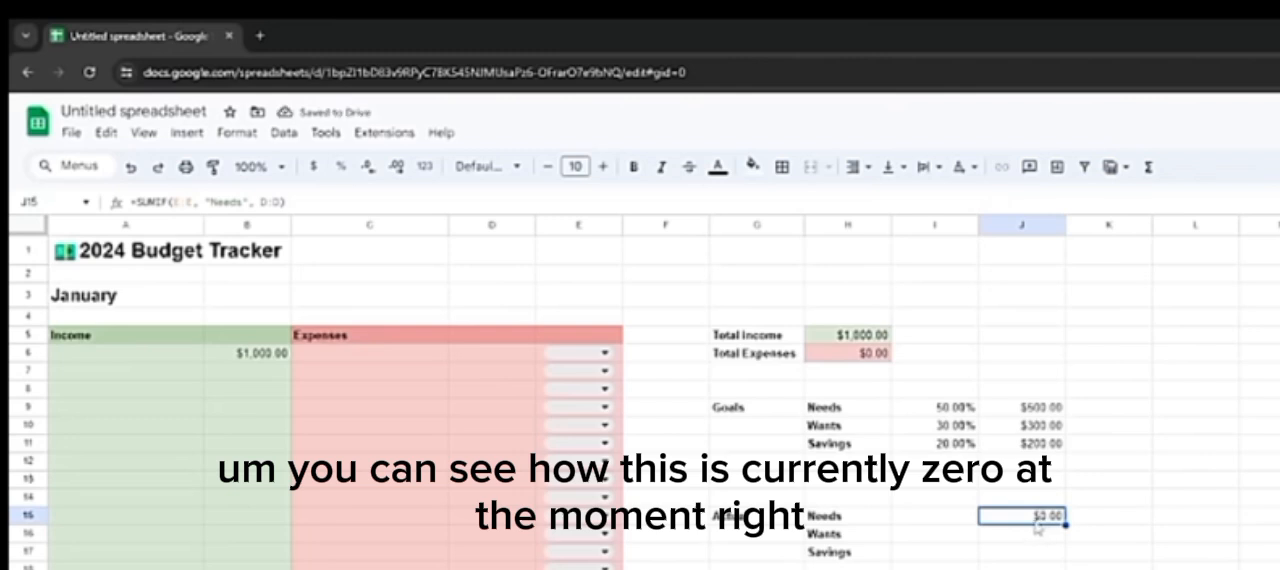
Step: Add a sample expense of 50 in D6 categorized as Needs in E6, and check the actual Needs amount
click(410, 365)
click(575, 355)
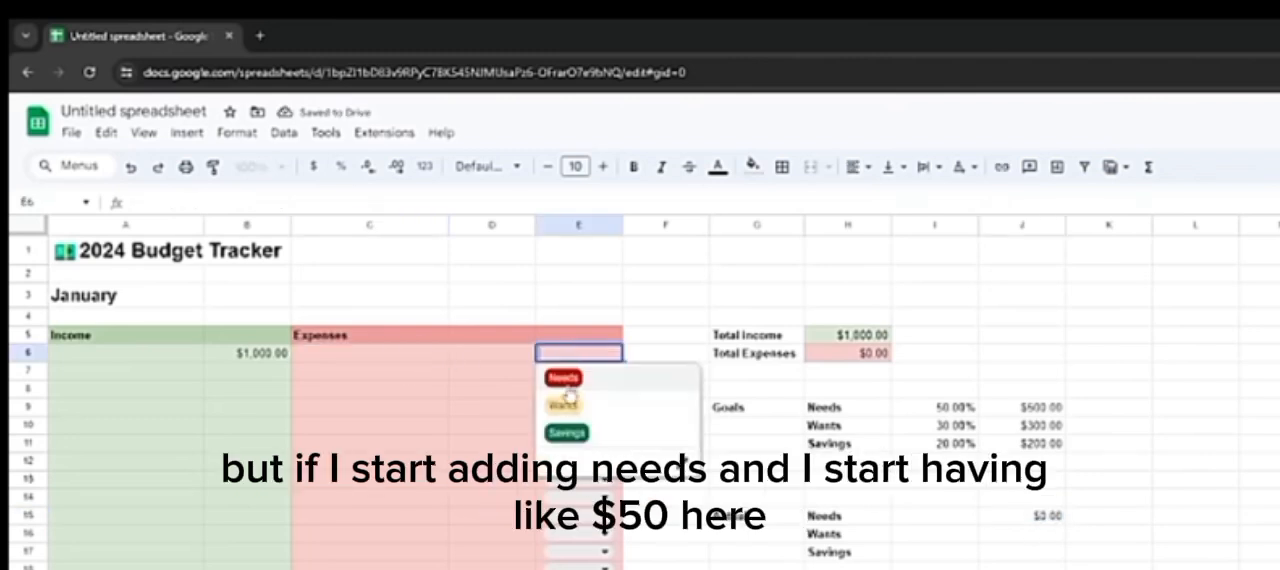
click(566, 378)
click(472, 356)
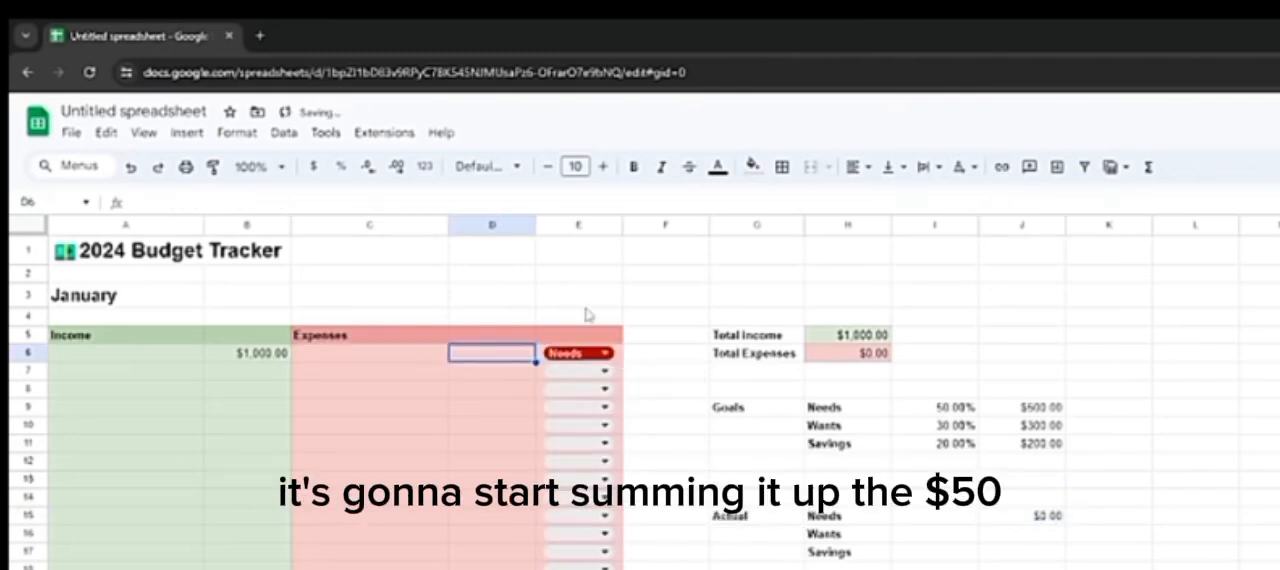
text(50)
key(Return)
click(1035, 512)
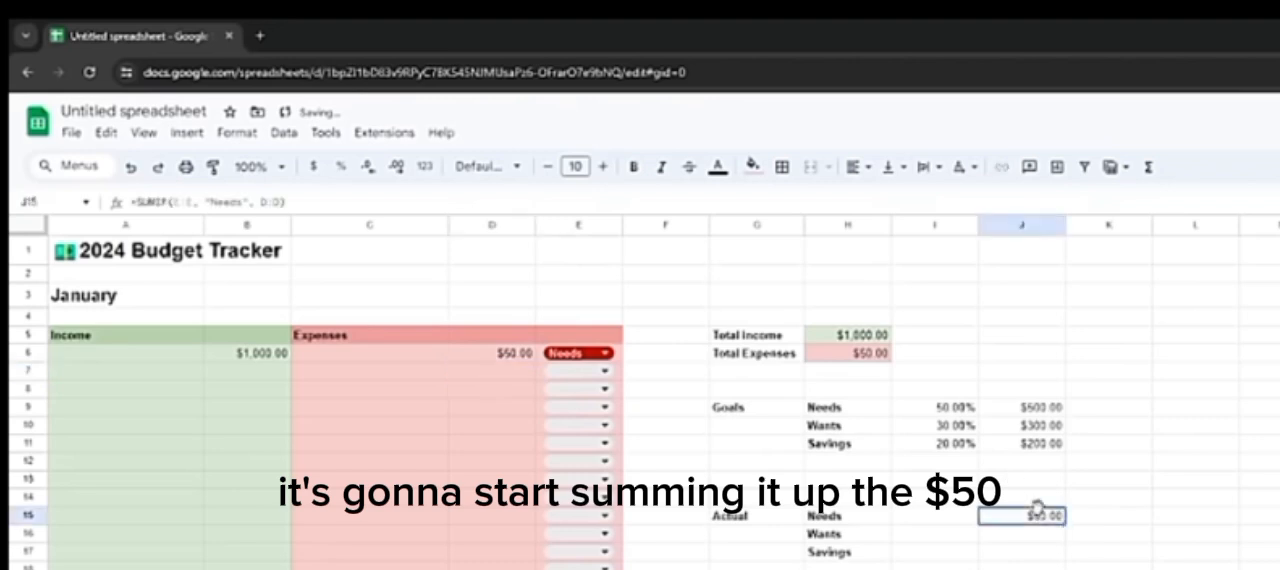
Step: Add a sample expense of 20 in D7 categorized as Wants in E7, and check that actual Needs excludes it
click(592, 371)
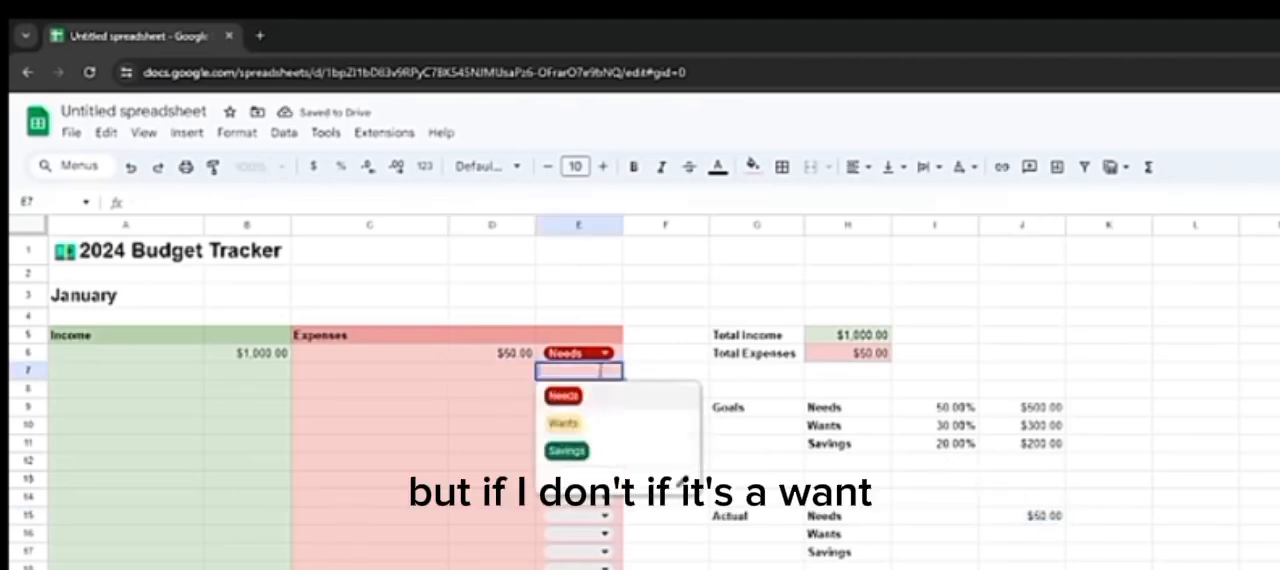
click(565, 421)
click(502, 375)
text(20)
key(Return)
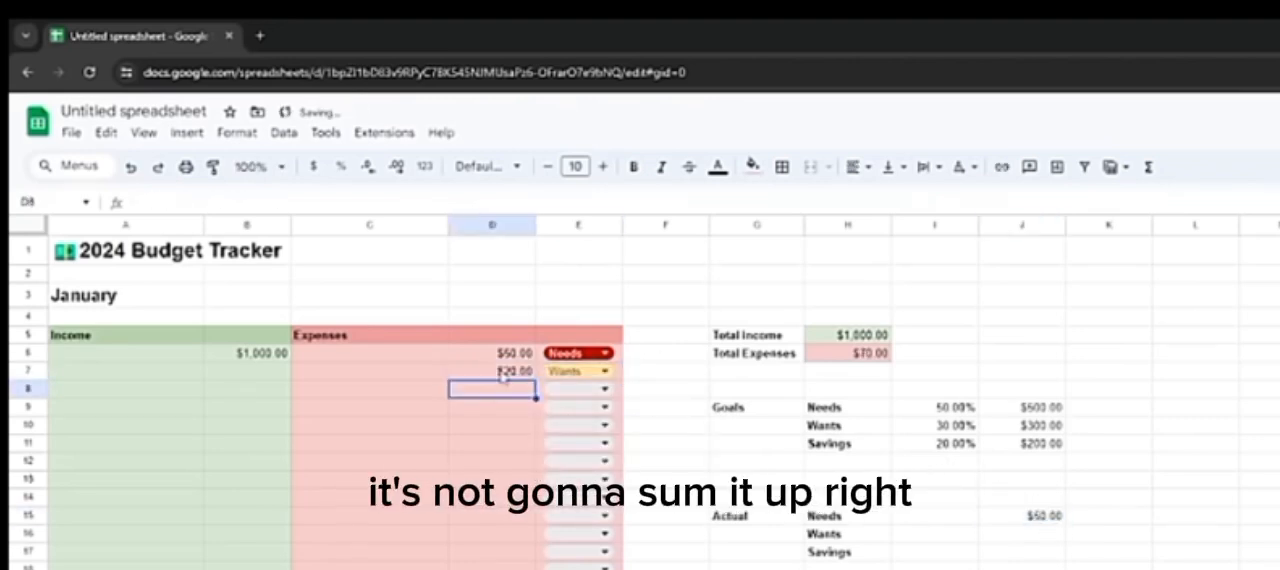
click(1005, 518)
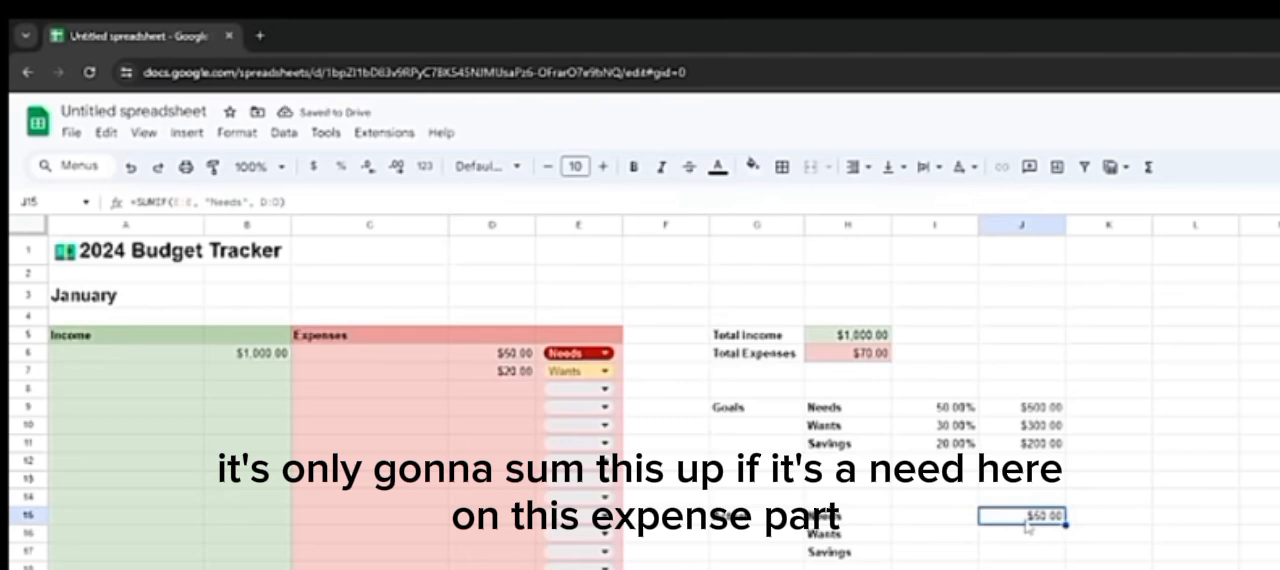
click(845, 518)
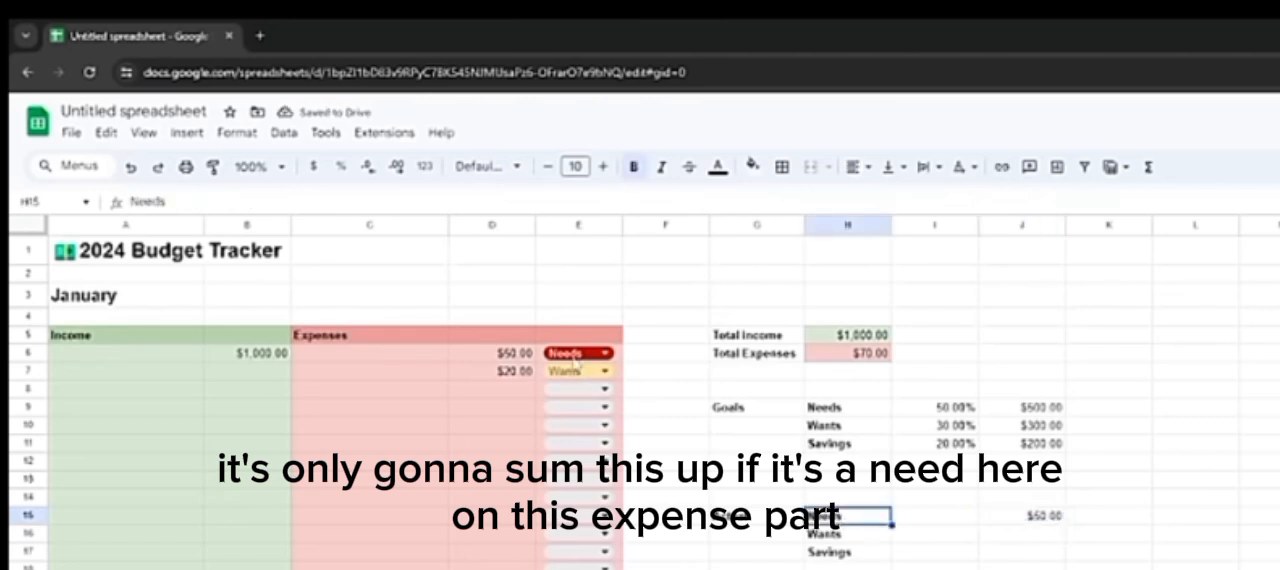
Step: Copy the SUMIF formula text from J15 unchanged into J16 for Wants and J17 for Savings
click(1022, 516)
drag(287, 202, 131, 202)
key(ctrl+c)
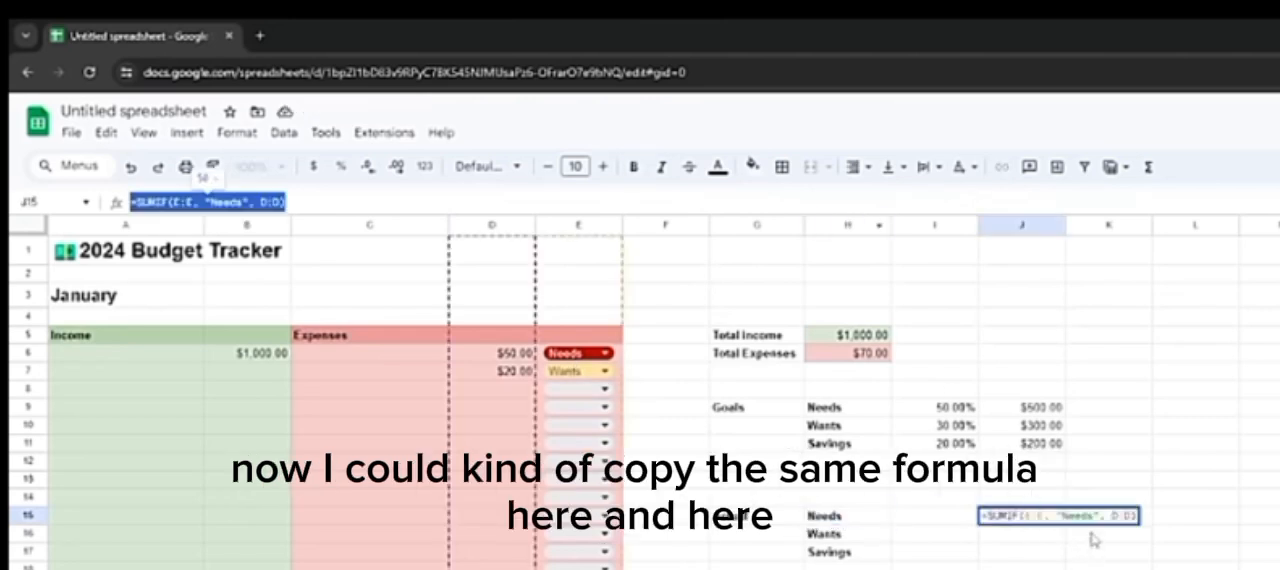
click(1045, 538)
key(ctrl+v)
click(1042, 557)
key(ctrl+v)
Step: Change the criterion in the J16 formula to "Wants", giving =SUMIF(E:E, "Wants", D:D)
click(1046, 538)
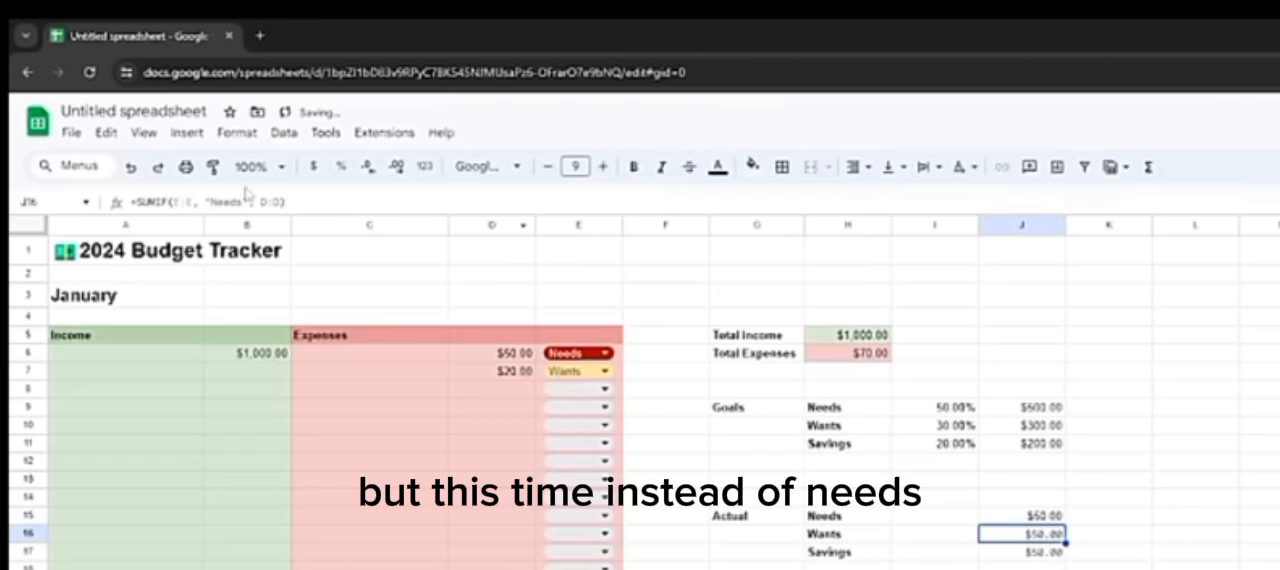
click(247, 200)
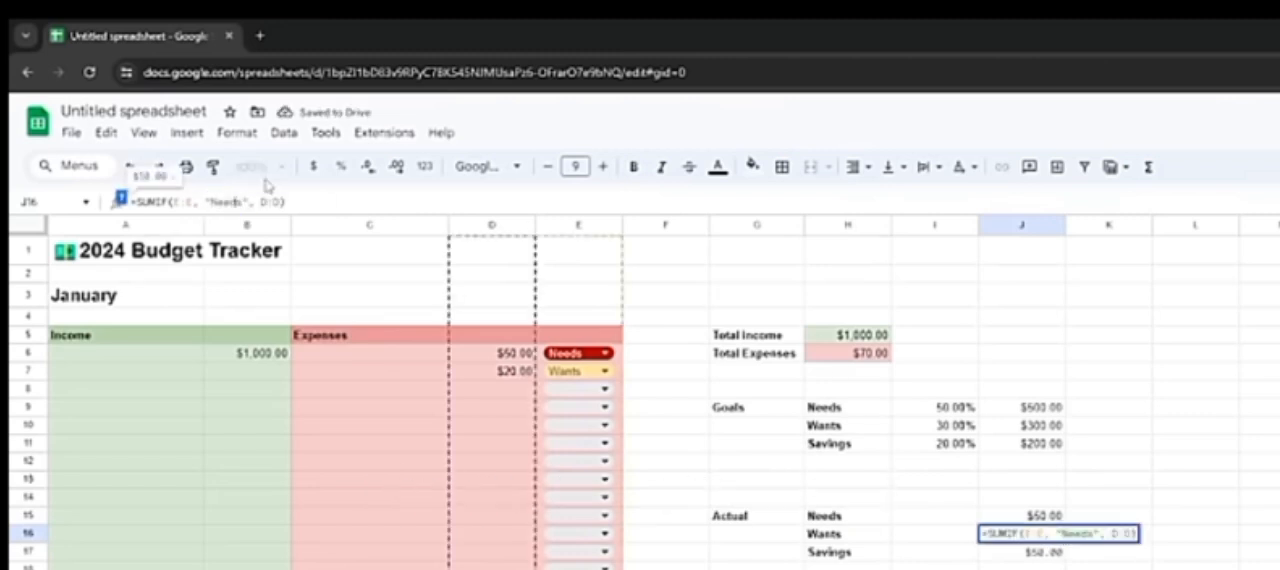
key(Right)
key(BackSpace)
key(BackSpace)
key(BackSpace)
key(BackSpace)
key(BackSpace)
text(Wants)
key(Return)
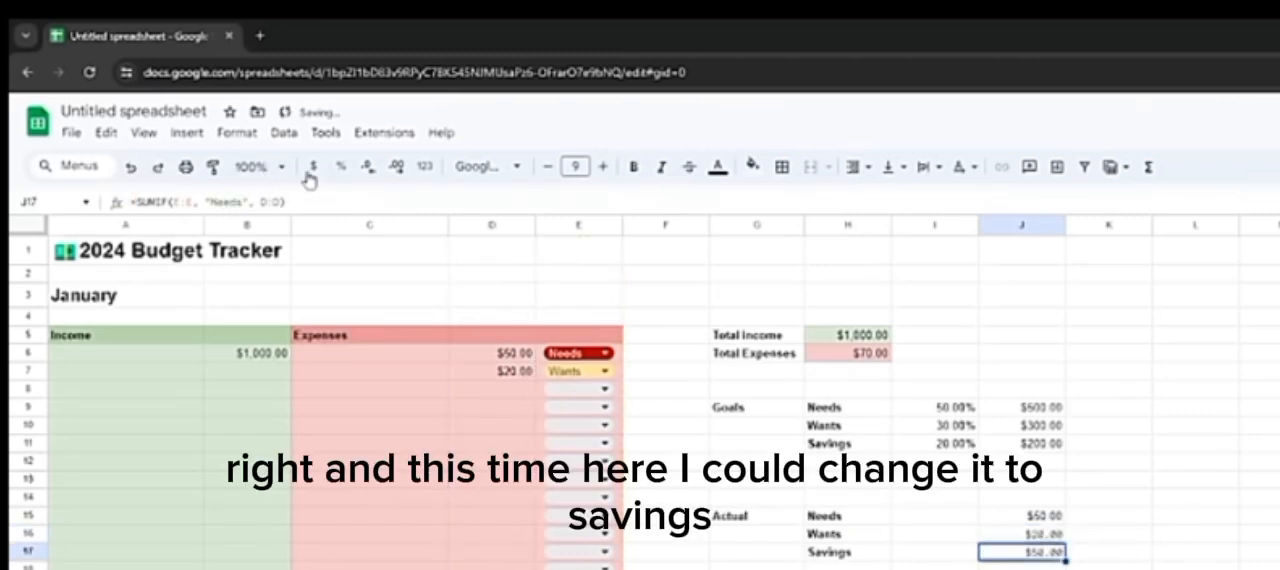
Step: Change the criterion in the J17 formula to "Savings" and review the actual Wants and Needs amounts
click(236, 201)
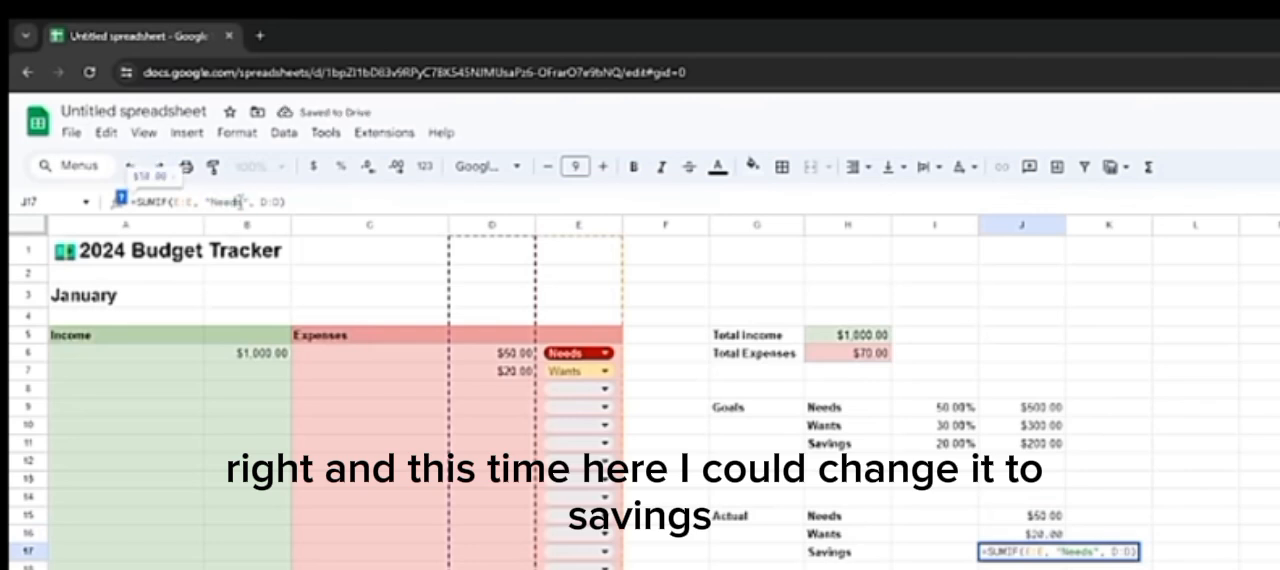
key(BackSpace)
key(BackSpace)
key(BackSpace)
key(BackSpace)
key(BackSpace)
text(Sa)
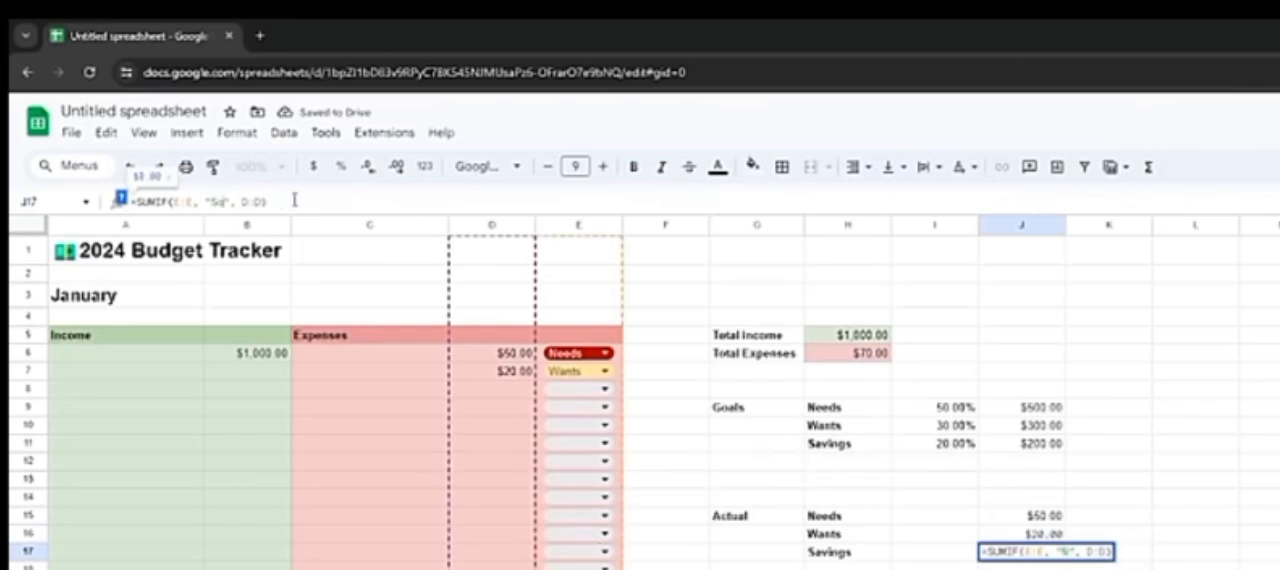
text(vings)
key(Return)
click(995, 537)
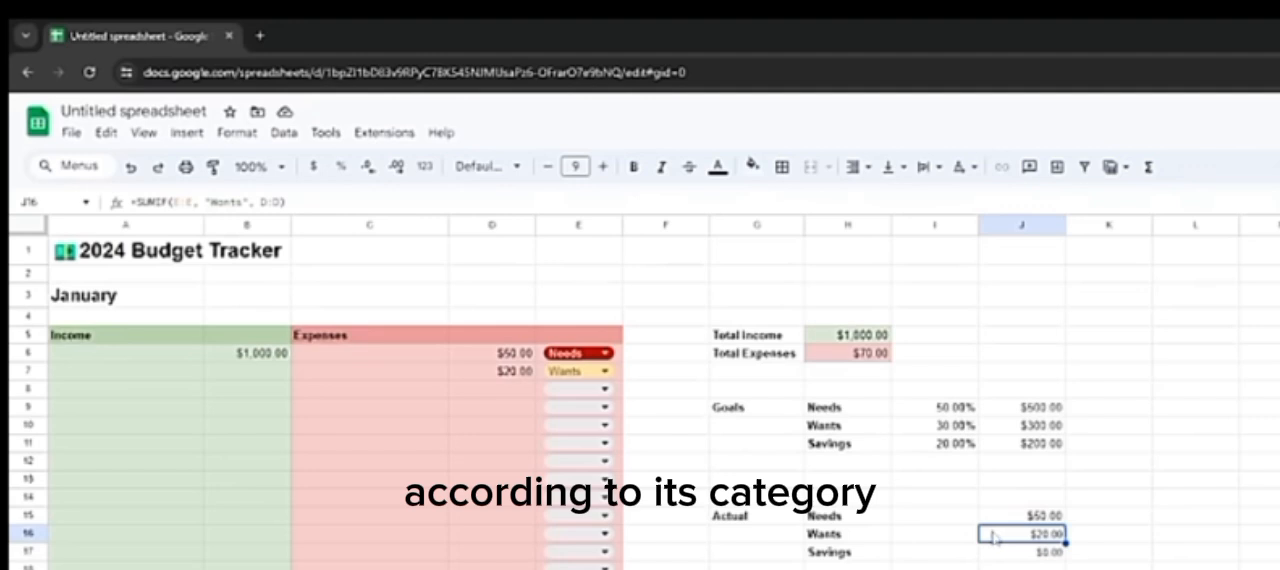
key(Up)
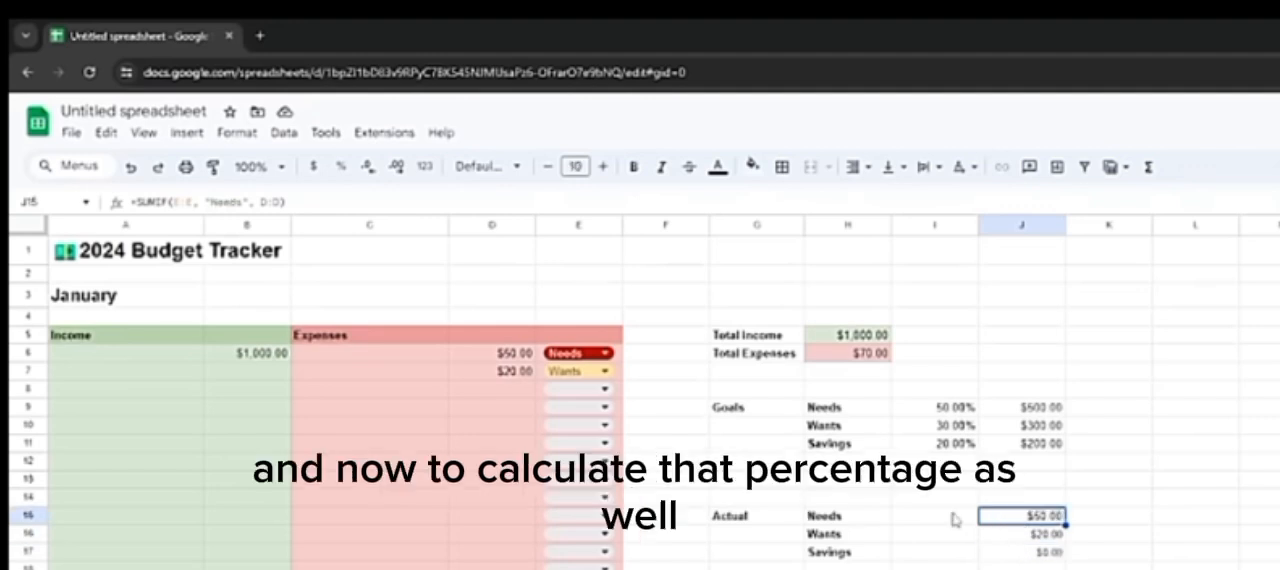
Step: Calculate the actual Needs percentage in I15 by dividing its amount by total income, =J15/H5
click(953, 519)
click(860, 205)
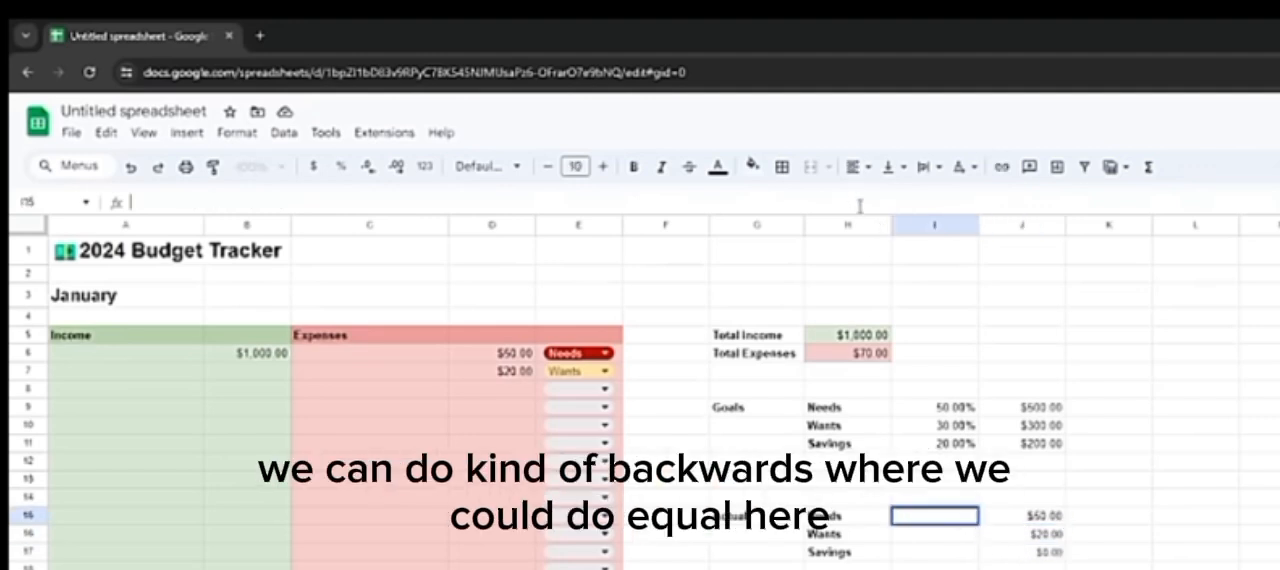
text(=)
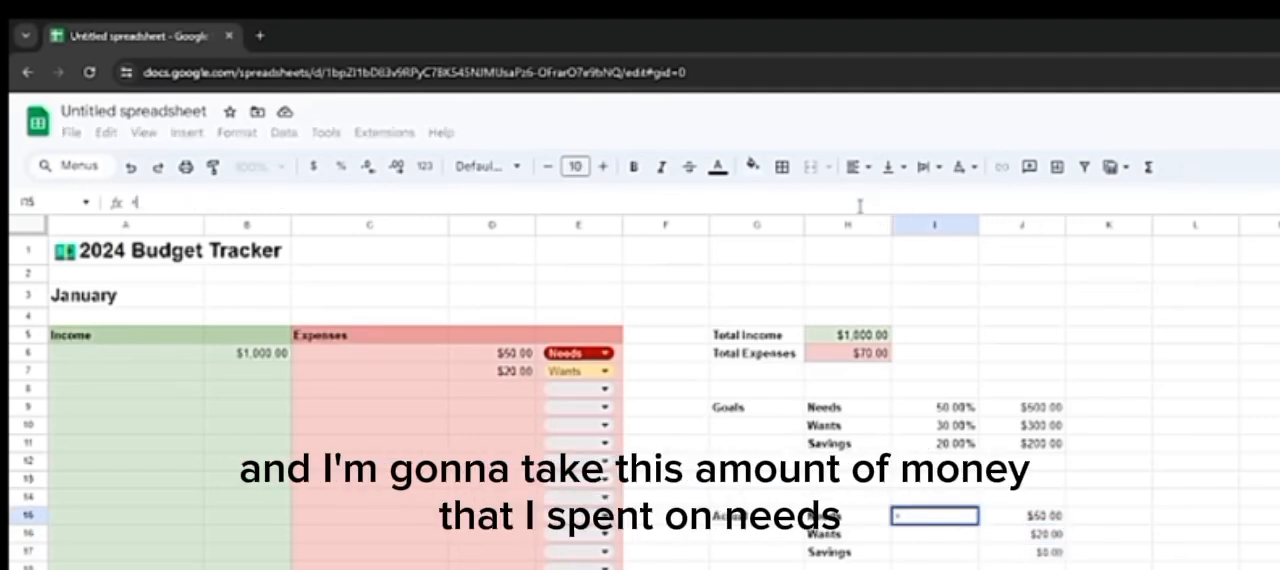
click(1041, 516)
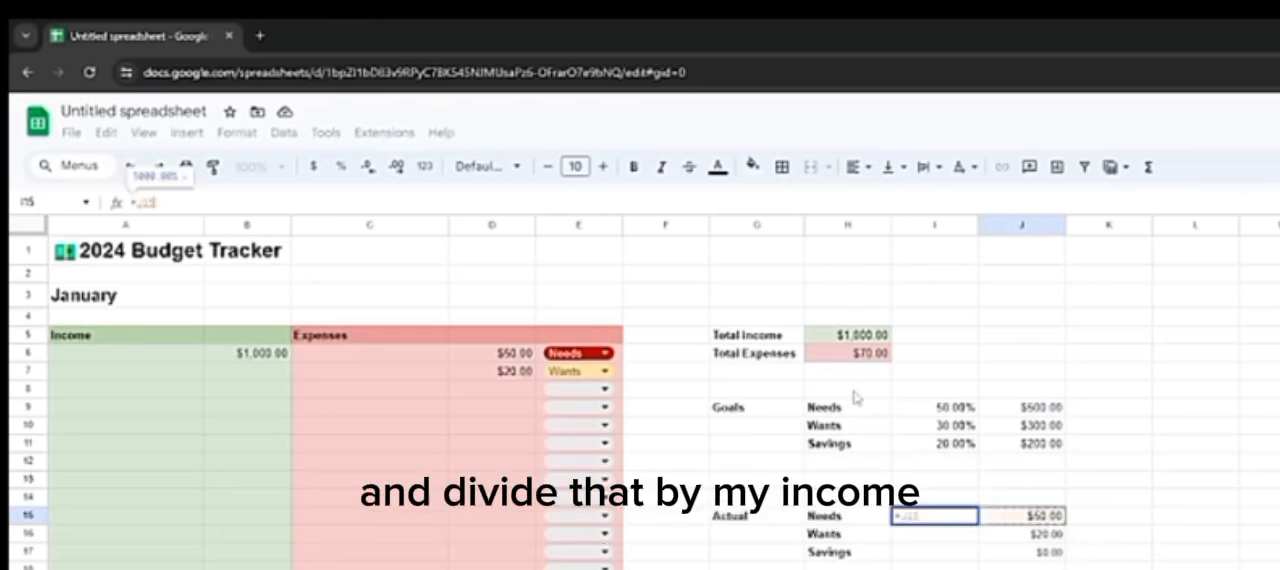
text(/)
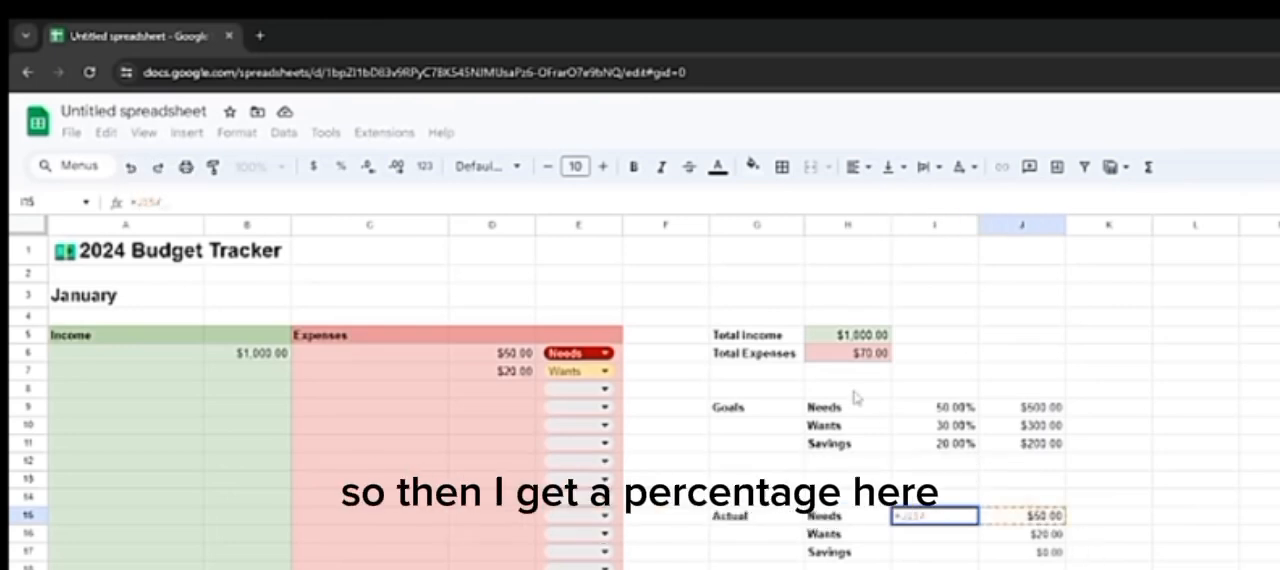
click(840, 340)
key(Return)
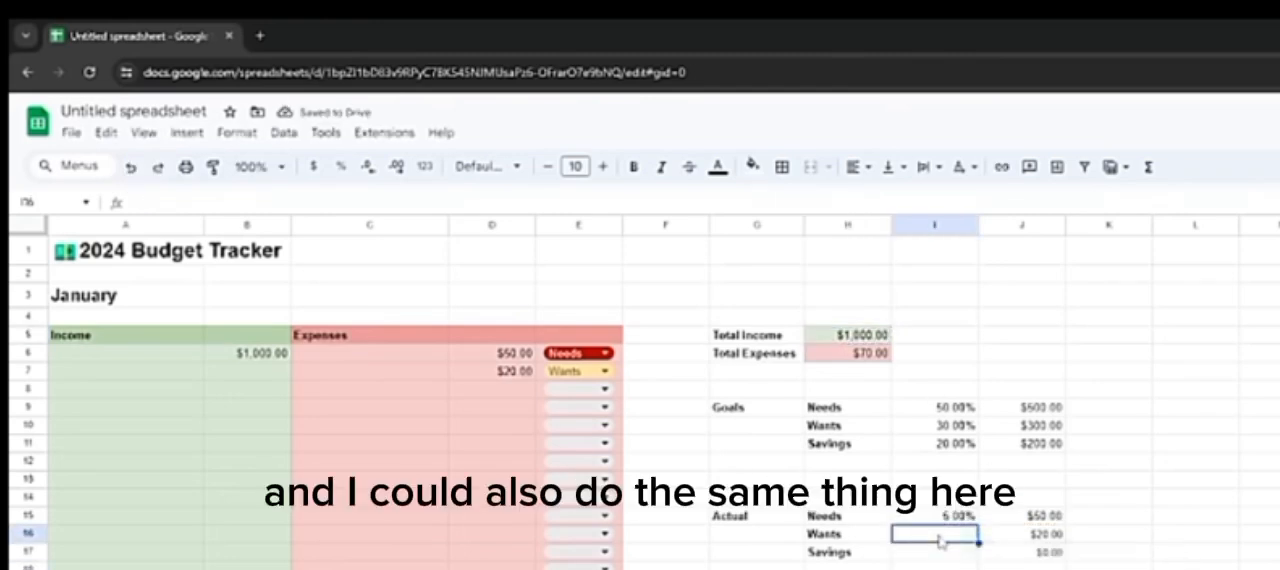
Step: Calculate the actual Wants percentage in I16 by dividing its amount by total income, =J16/H5
click(720, 201)
text(=J16)
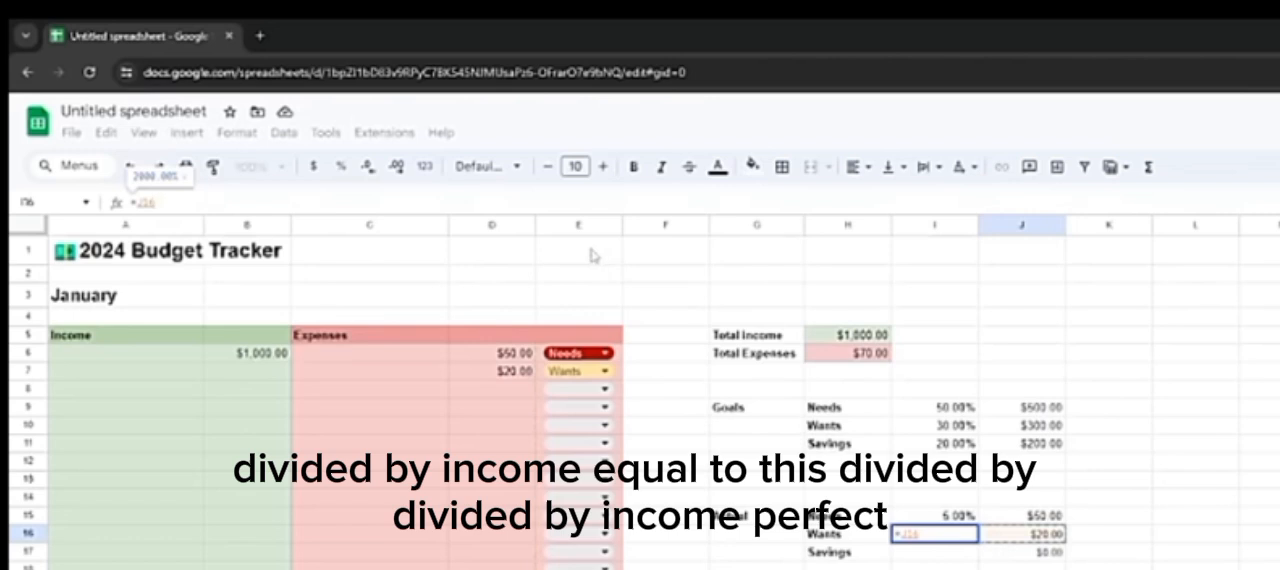
text(/)
click(848, 336)
key(Return)
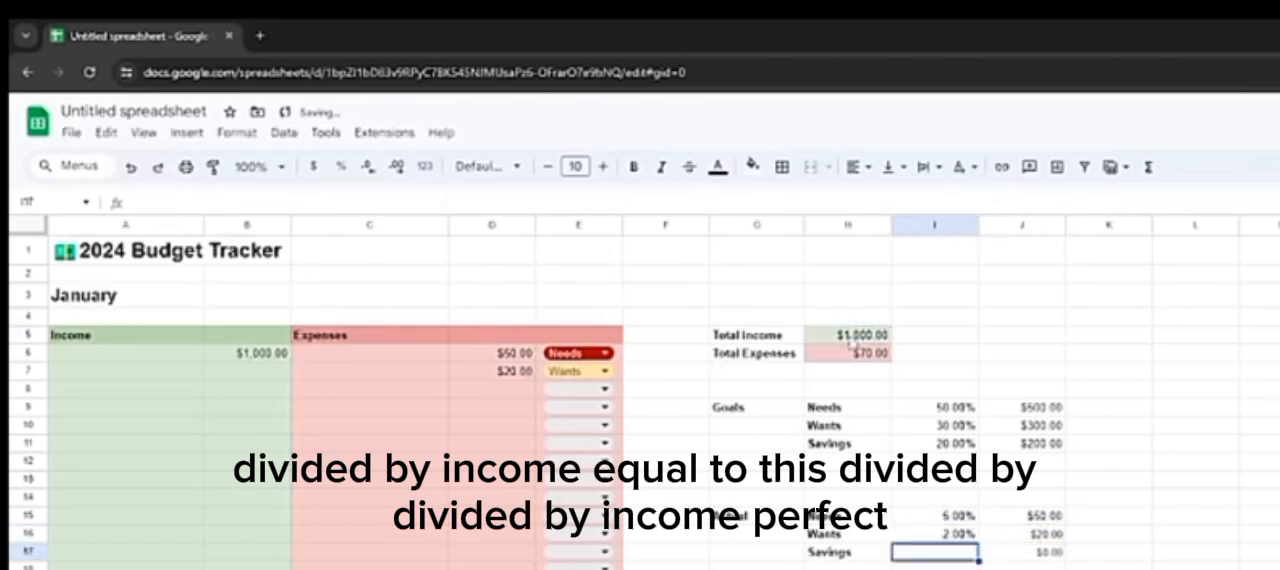
Step: Calculate the actual Savings percentage in I17 as =J17/H5 and check the Savings percentage and amount
text(=J17)
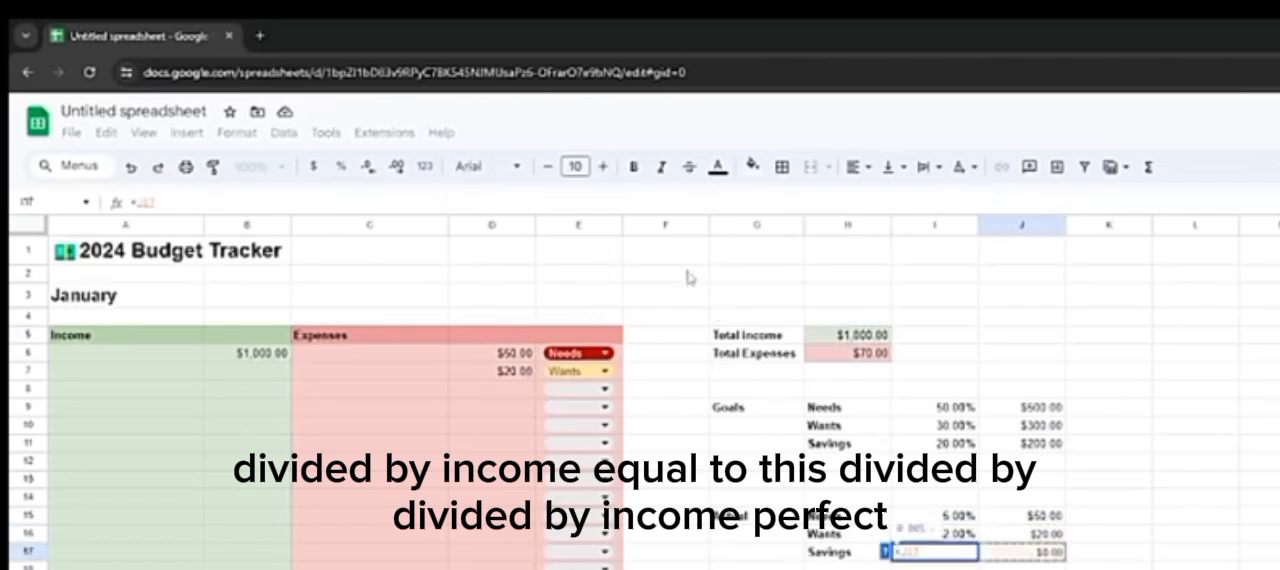
text(/)
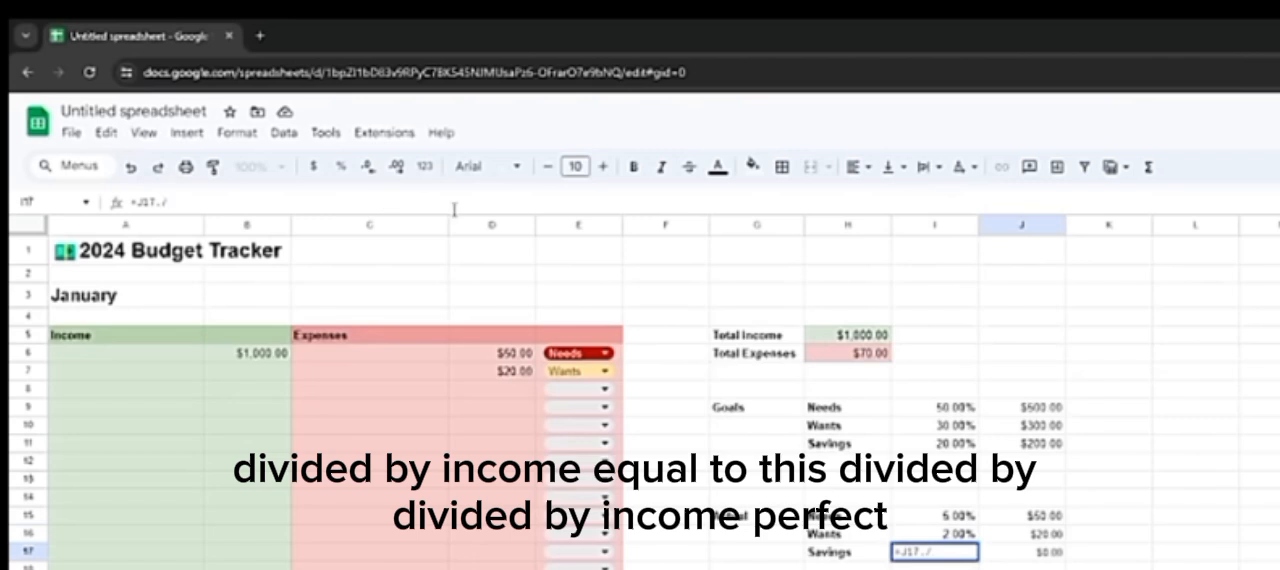
click(848, 336)
key(Return)
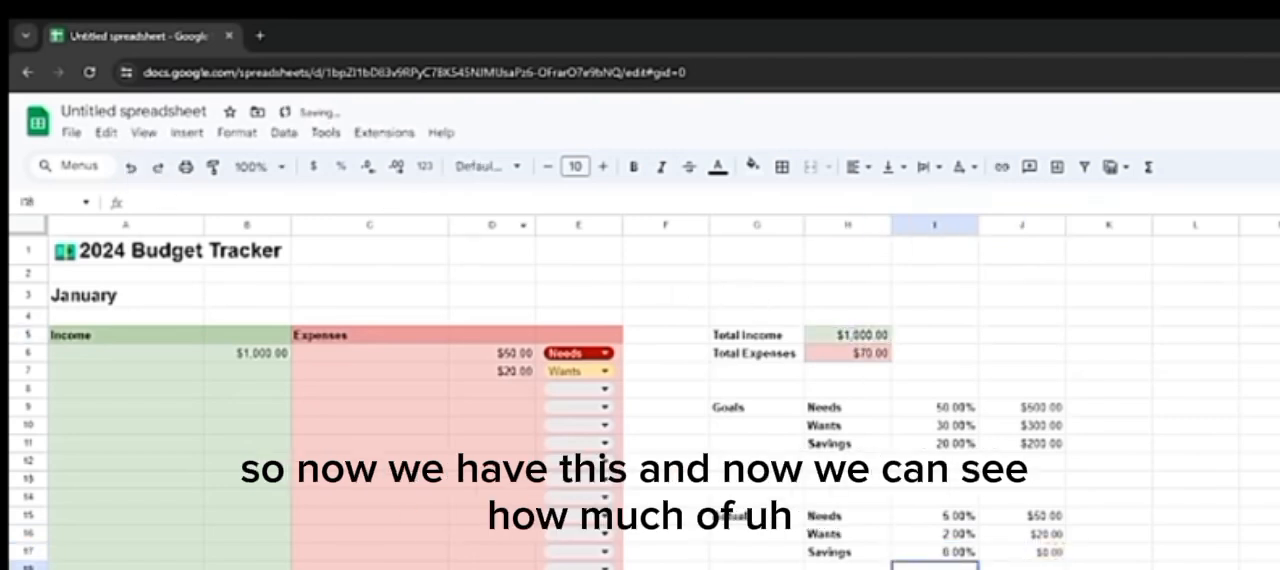
click(958, 554)
click(1038, 555)
click(966, 554)
click(1012, 555)
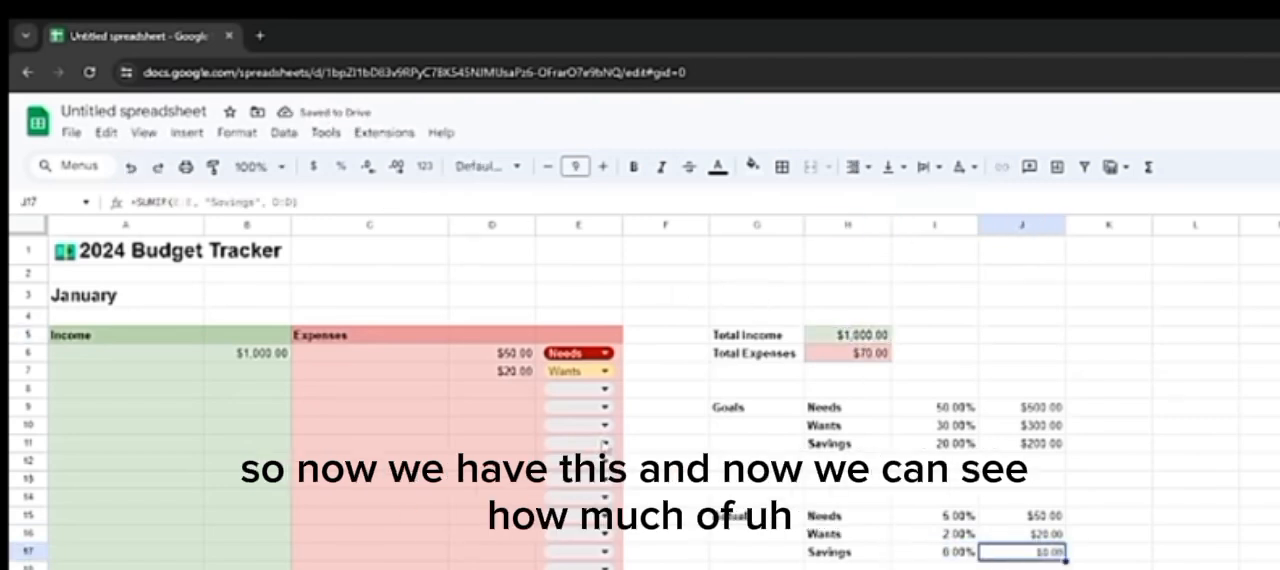
Step: Set the Needs expense in D6 to 500 and compare the goal and actual Needs percentages in I9 and I15
click(972, 518)
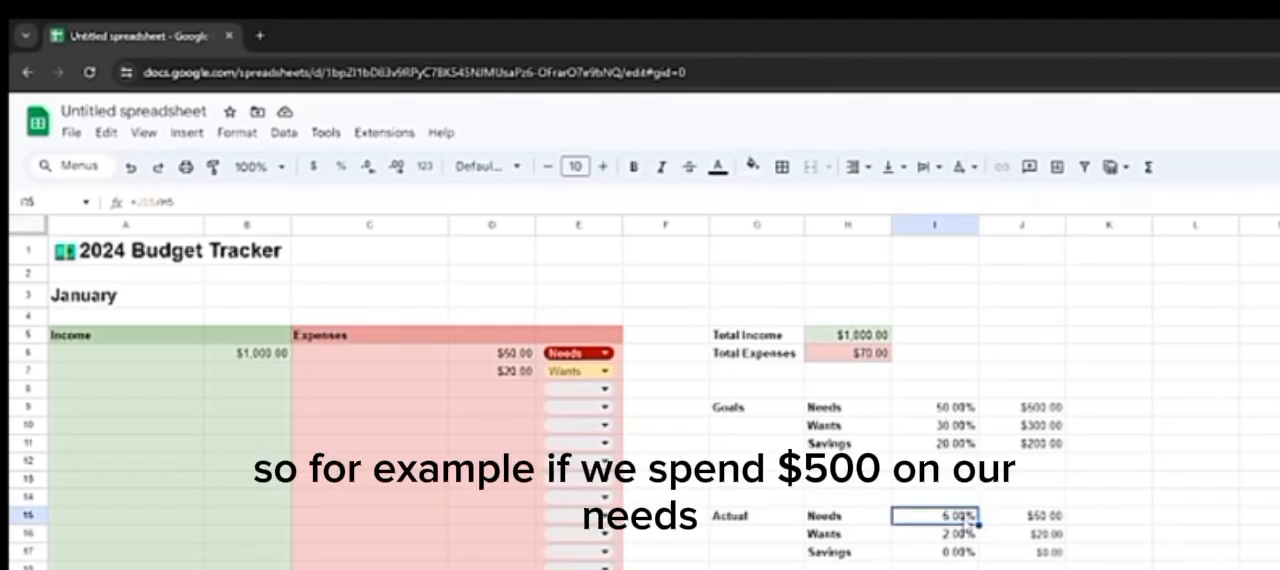
click(487, 356)
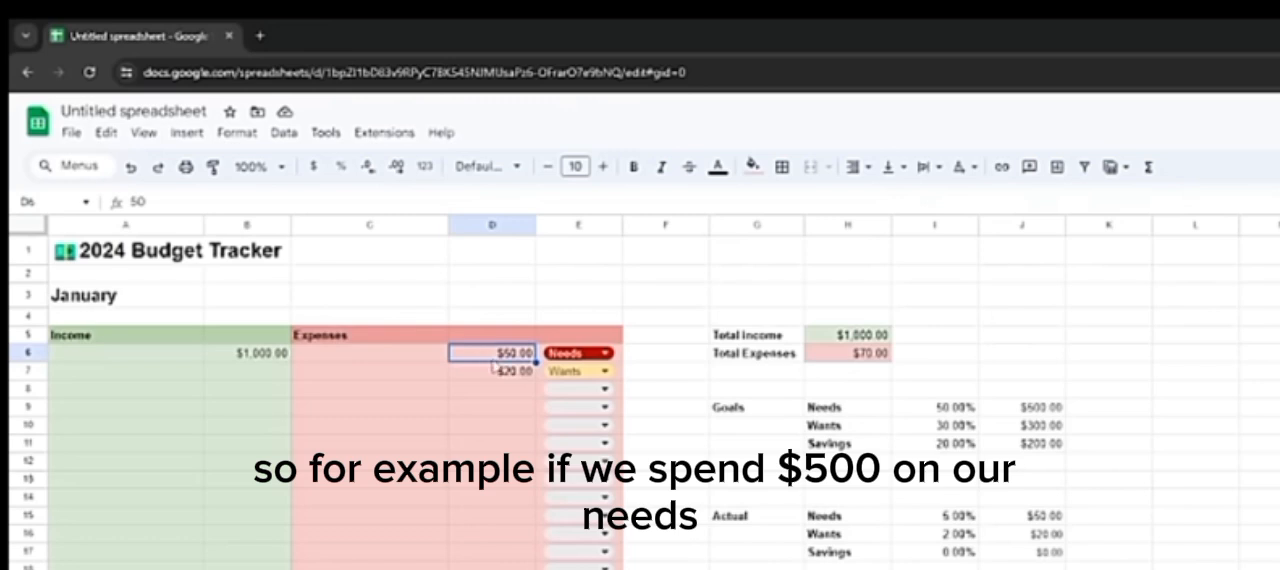
text(500)
key(Return)
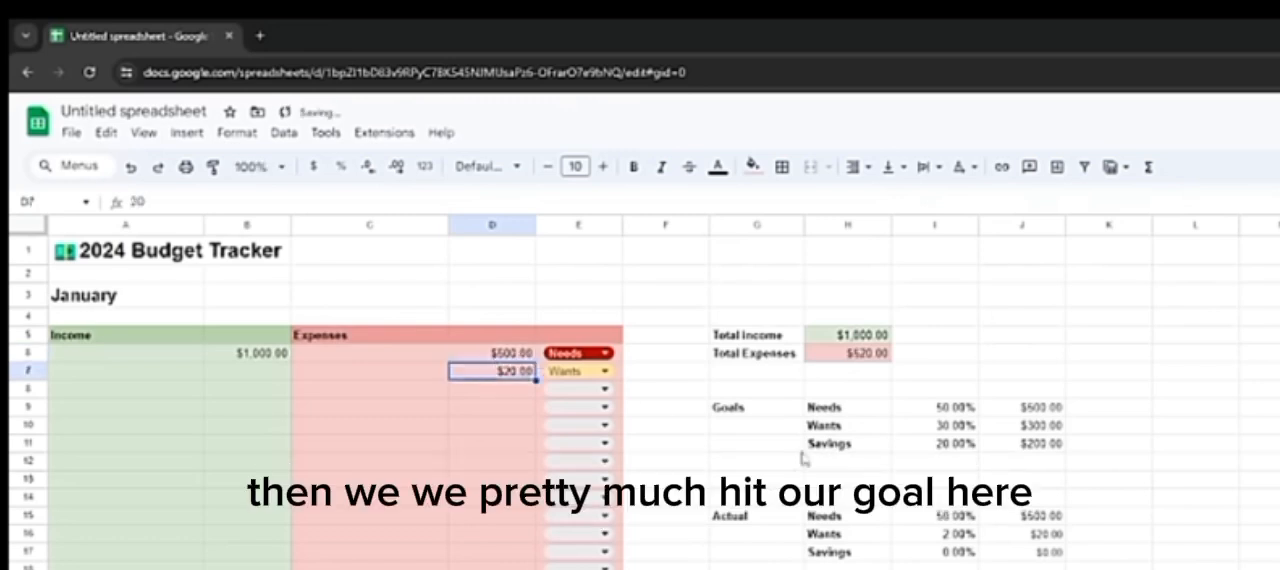
click(945, 408)
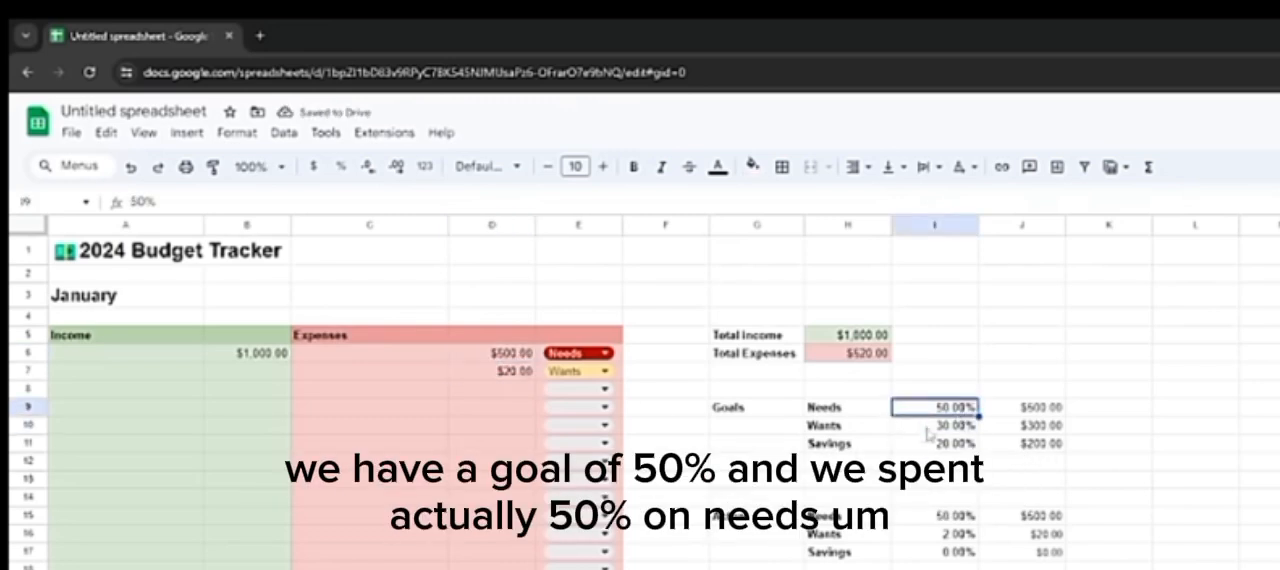
click(963, 518)
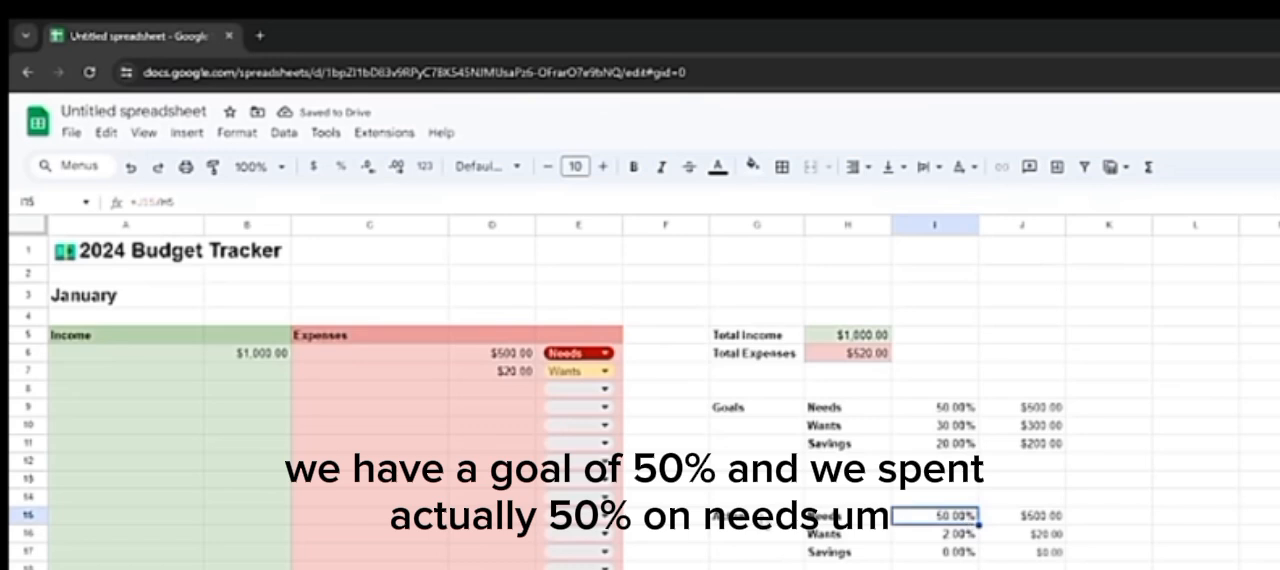
Step: Compare the Wants goal percentage and amount in row 10 with the actual Wants percentage and amount in row 16
click(510, 380)
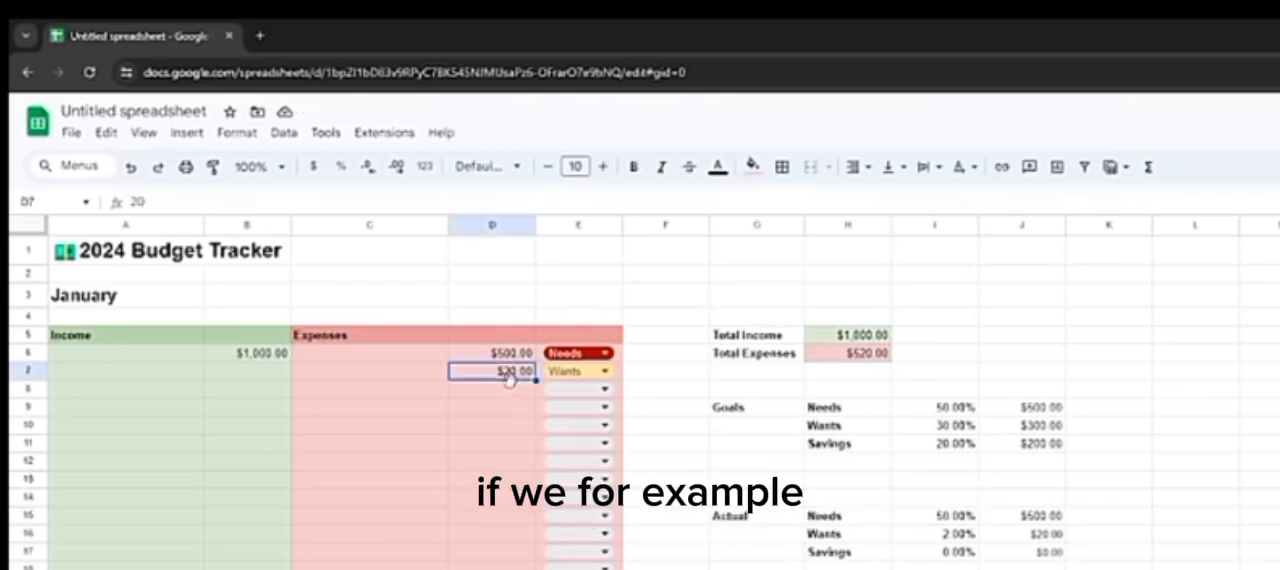
click(932, 428)
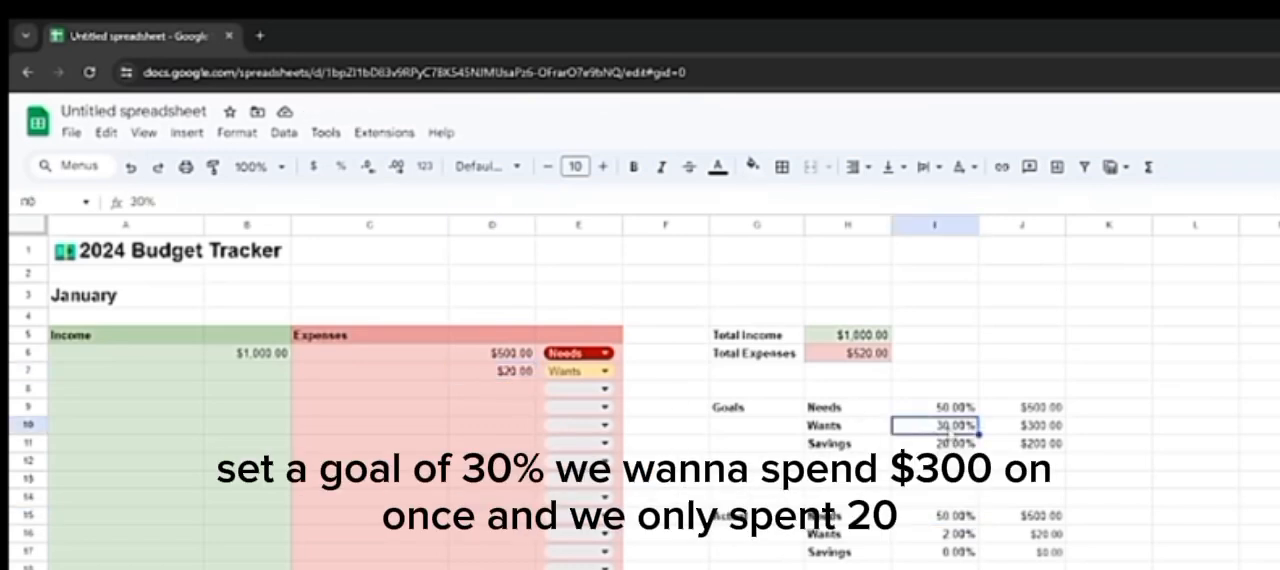
click(1037, 430)
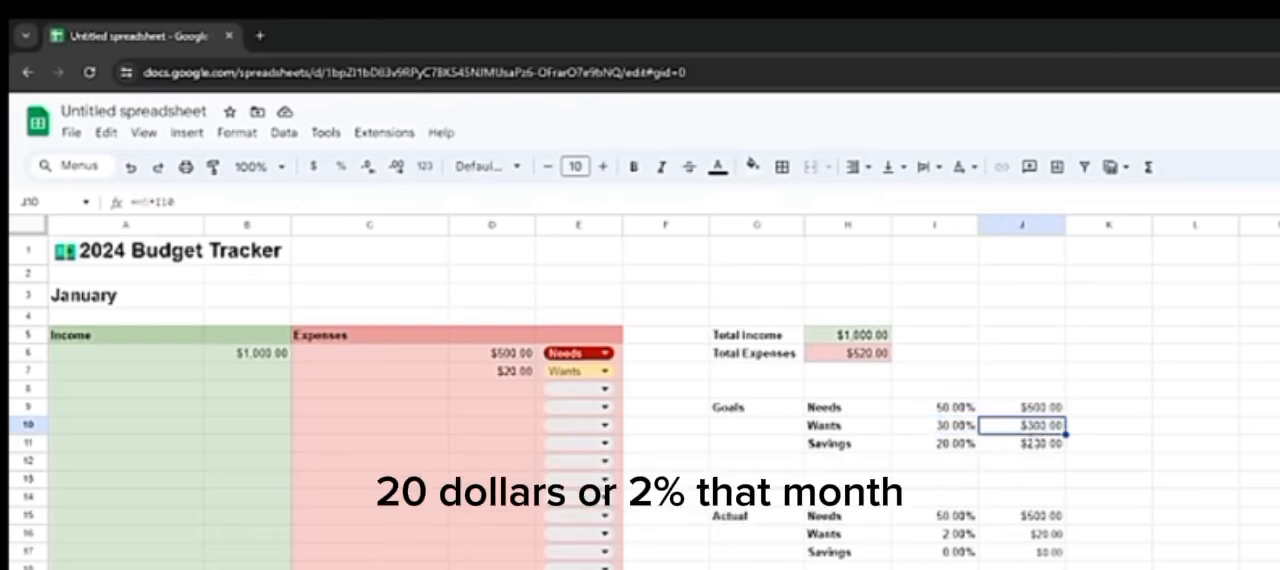
click(1030, 517)
click(938, 530)
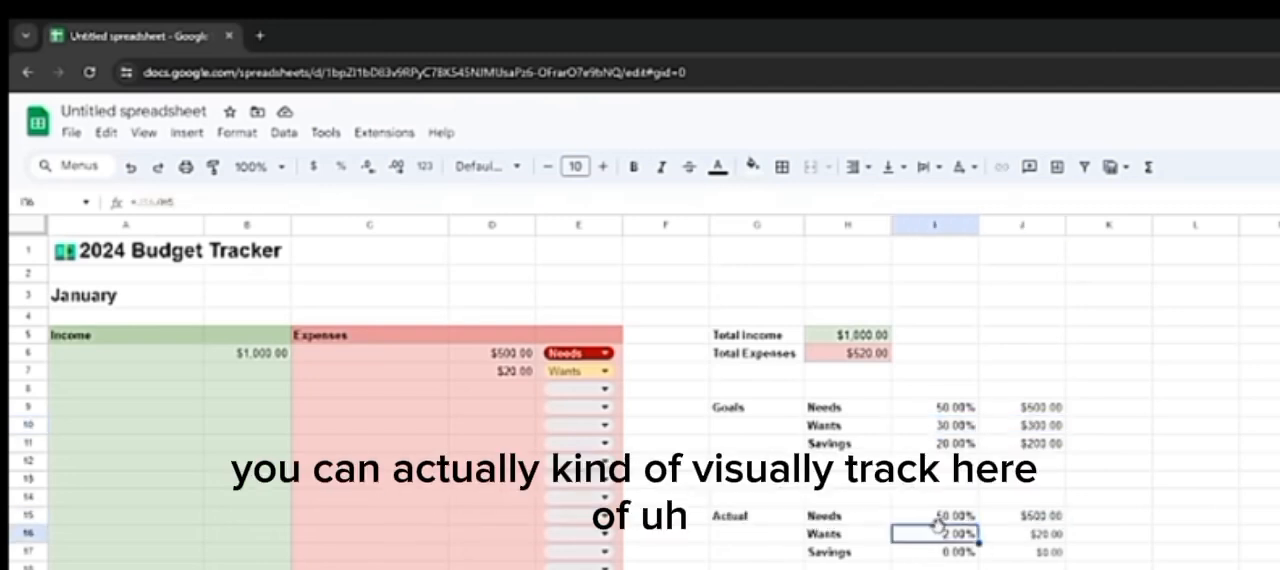
click(960, 428)
click(950, 534)
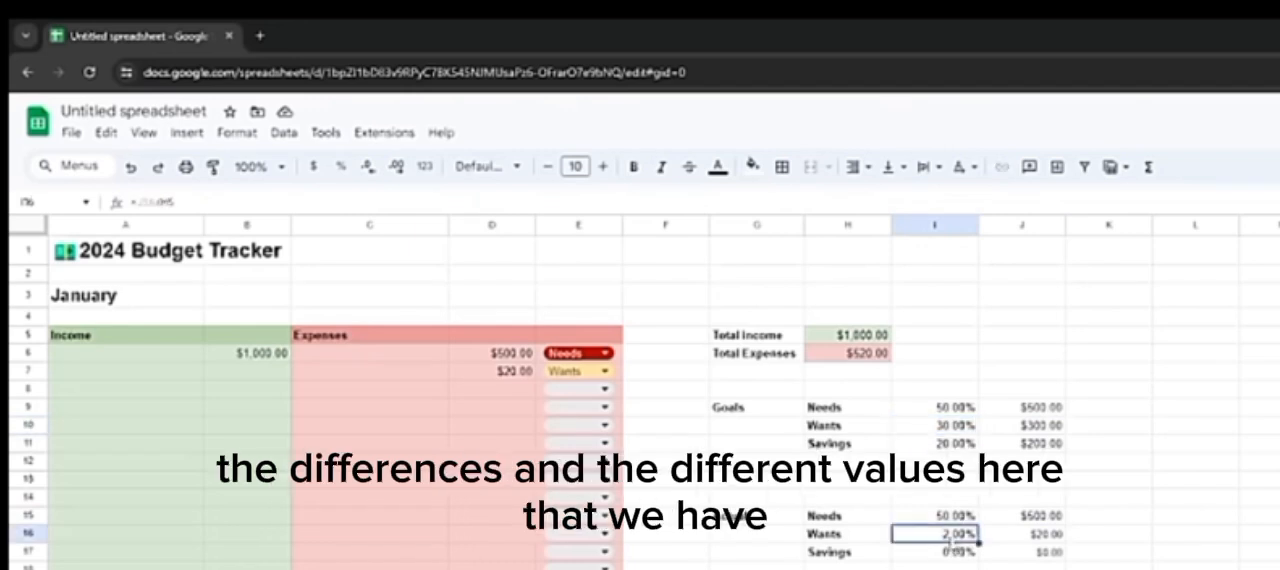
click(955, 428)
click(945, 530)
click(958, 430)
click(1040, 432)
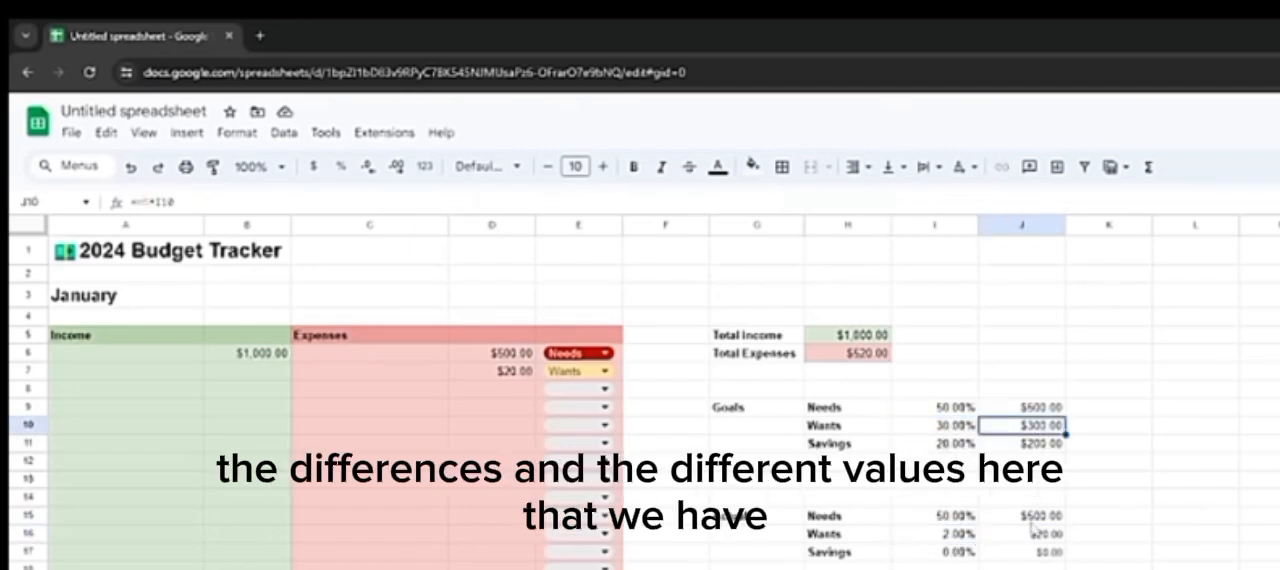
click(1036, 530)
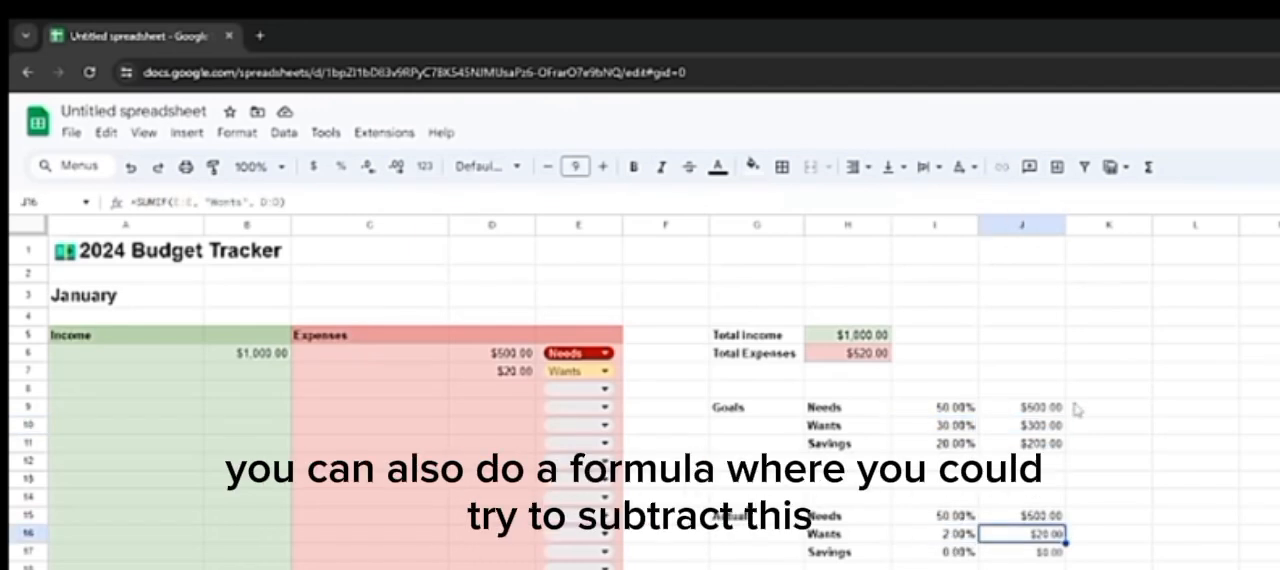
click(1045, 408)
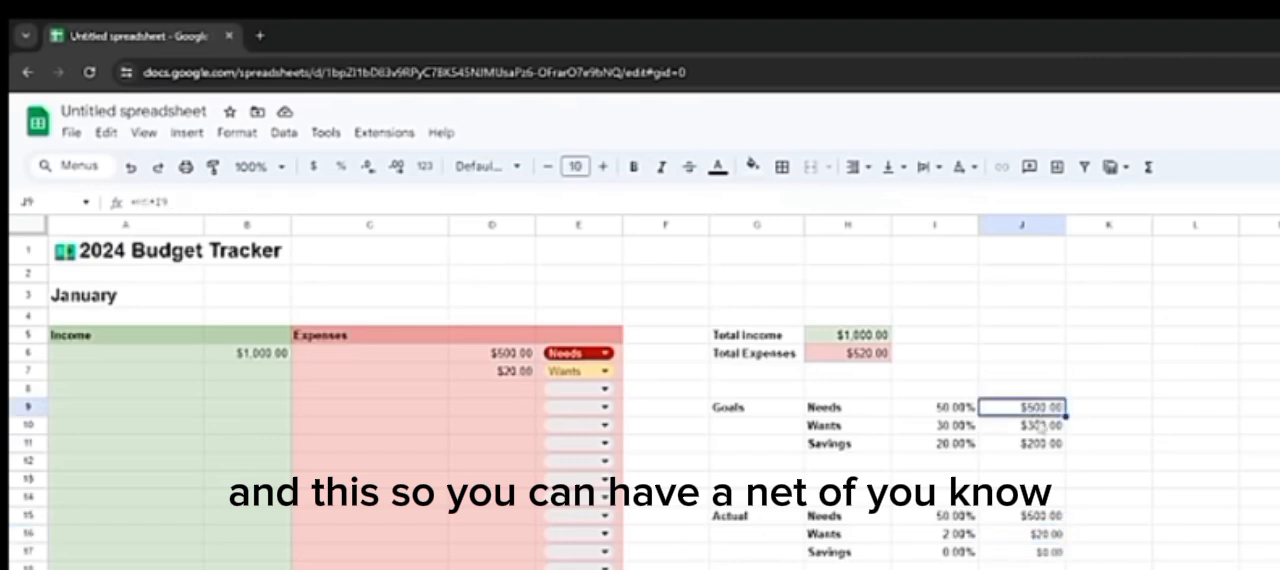
click(1040, 533)
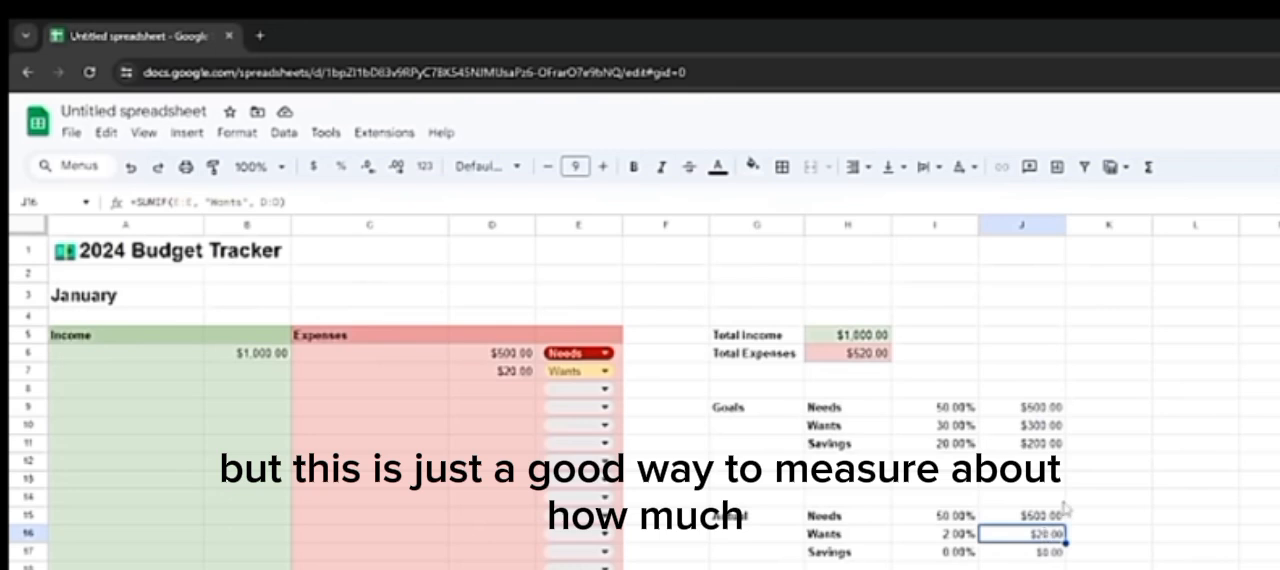
click(912, 537)
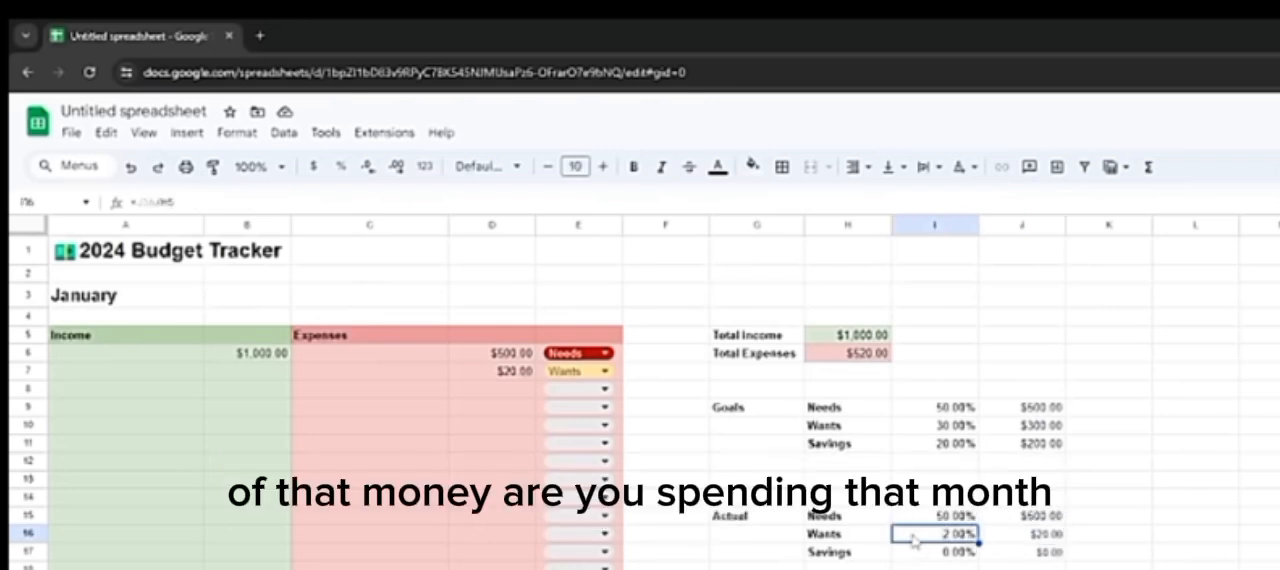
Step: Fill the Goals block G9:J11 and the Actual block G15:J17 with light yellow
drag(726, 407, 1035, 443)
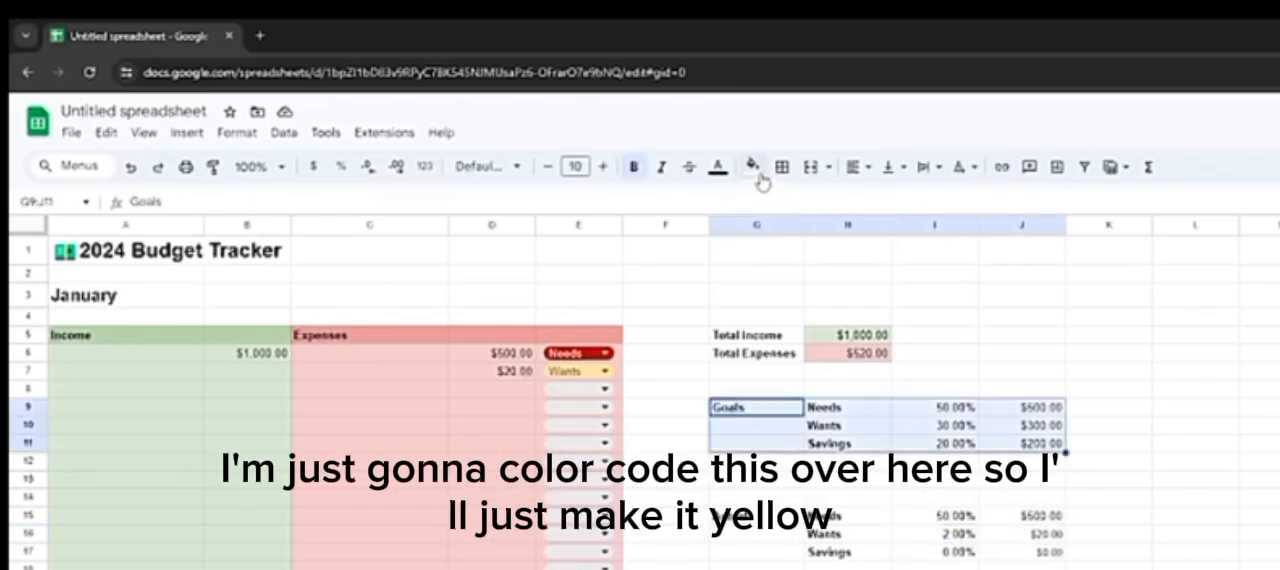
click(752, 166)
click(798, 263)
drag(726, 516, 1058, 555)
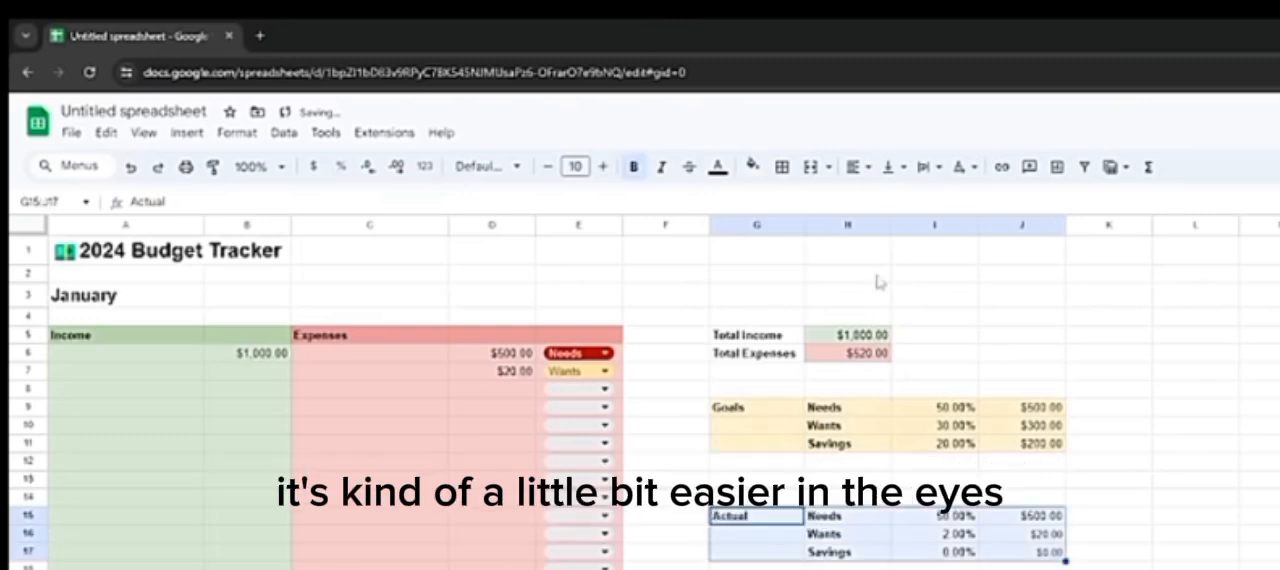
click(752, 166)
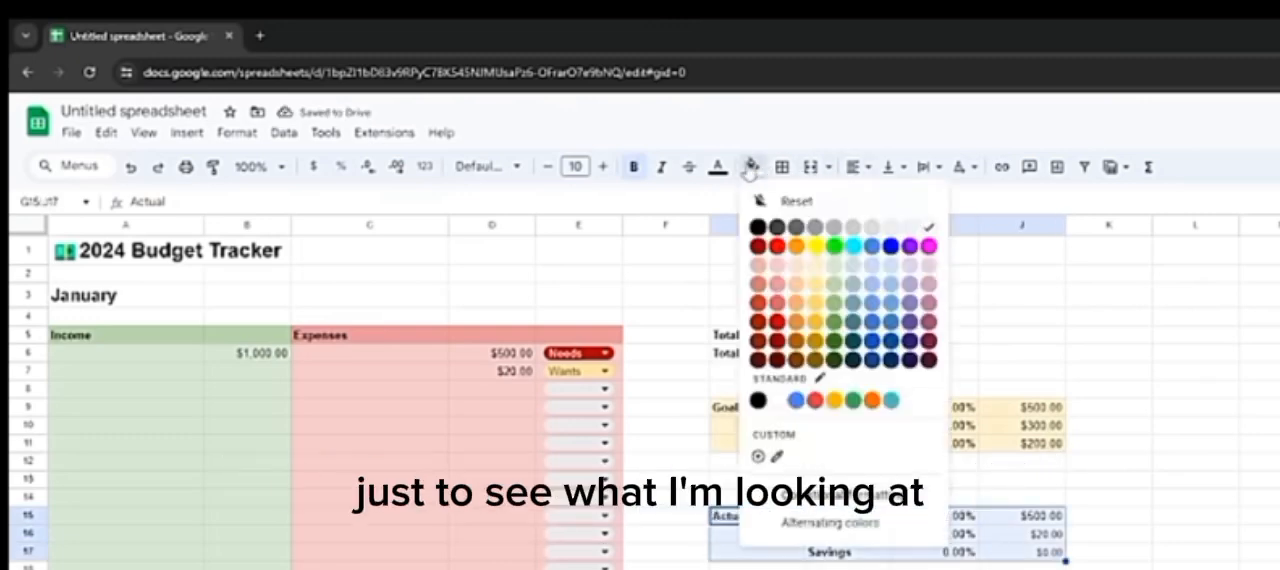
click(812, 272)
Step: Fill the Total Income and Total Expenses labels in G5:G6 with the same light yellow
drag(725, 335, 725, 353)
click(752, 166)
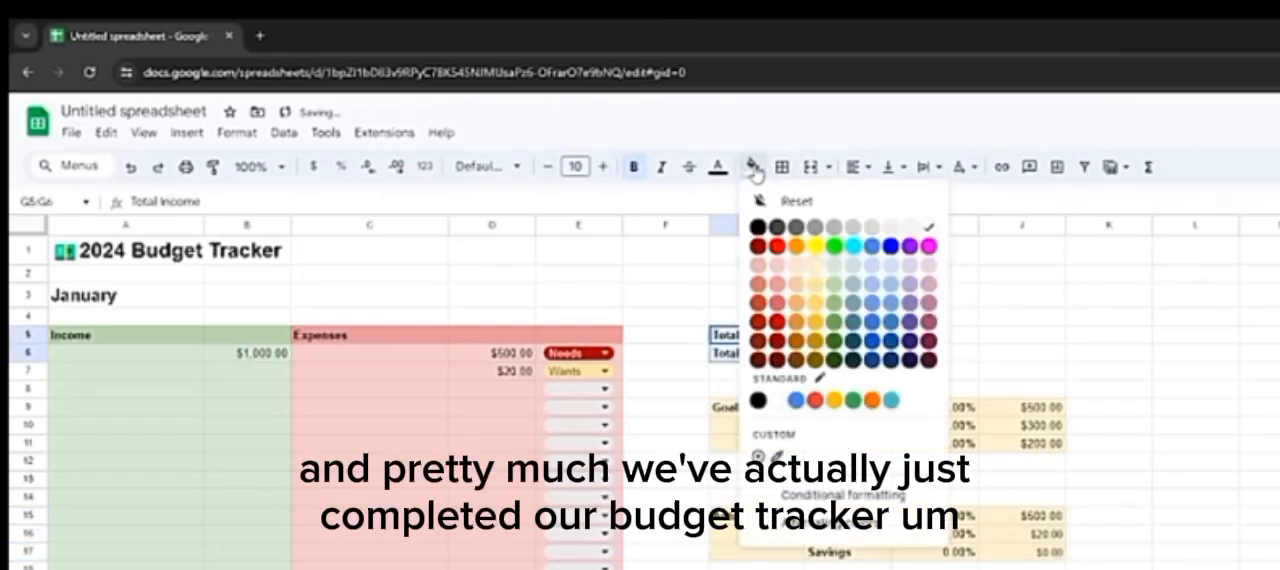
click(811, 272)
click(756, 497)
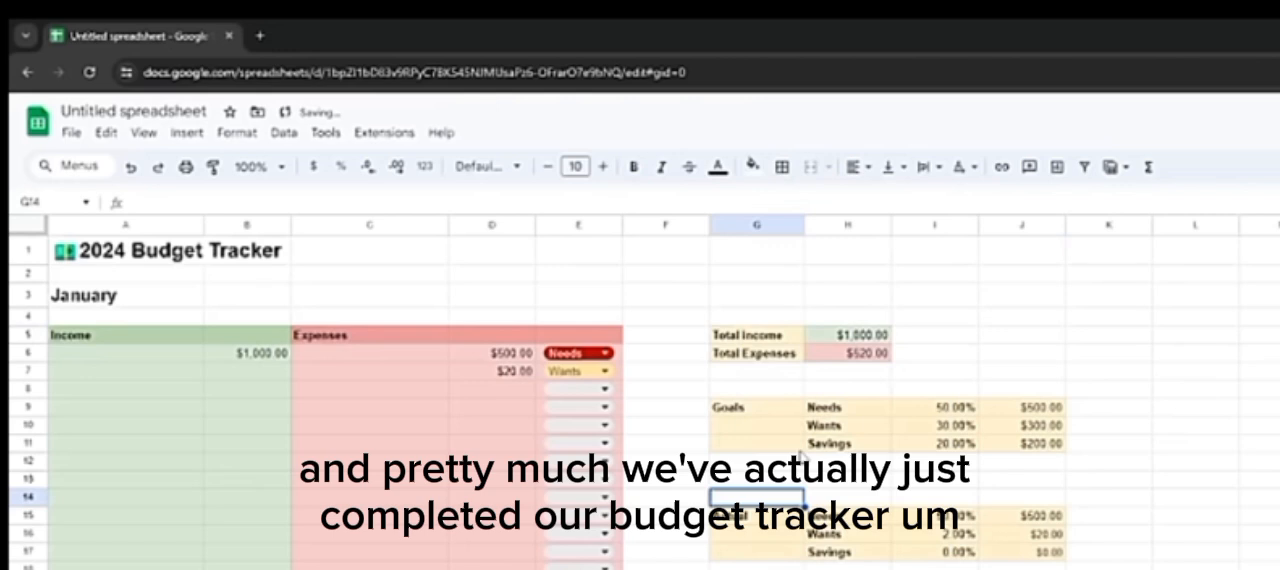
Step: Merge the 2024 Budget Tracker title across A1:J1 and center it
drag(150, 257, 1005, 270)
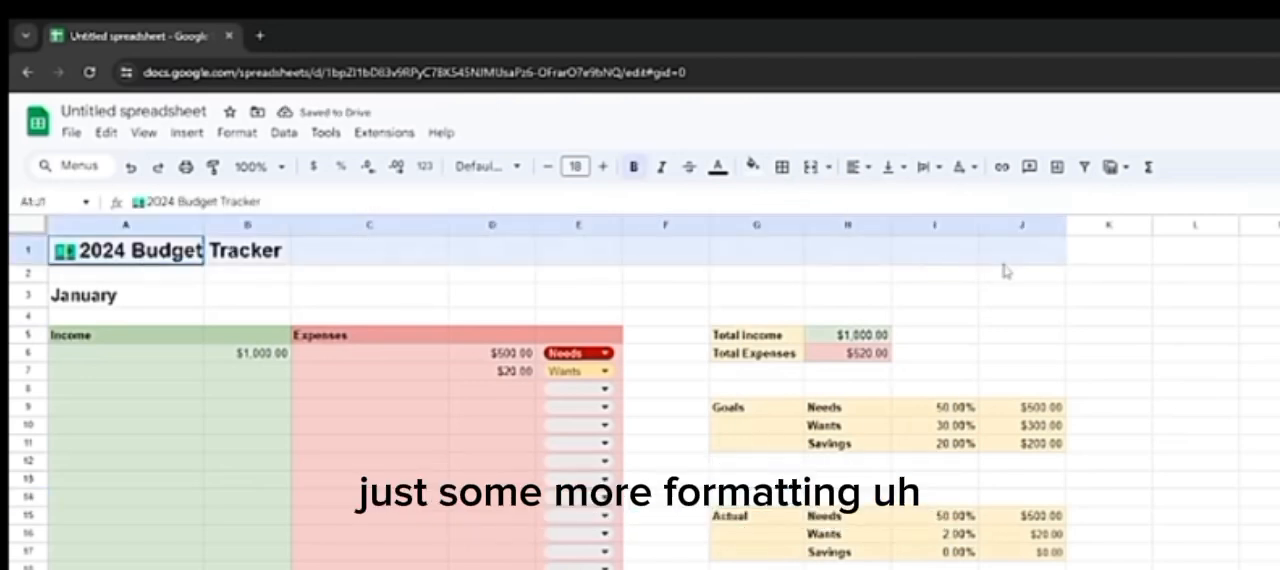
click(810, 166)
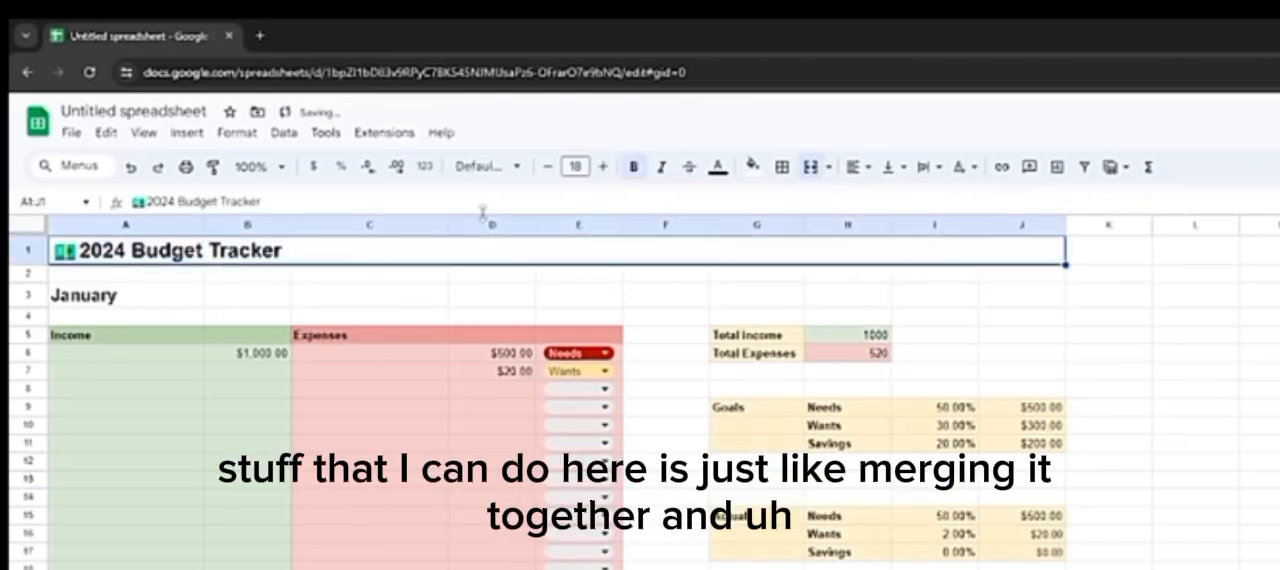
click(848, 170)
click(885, 199)
click(795, 276)
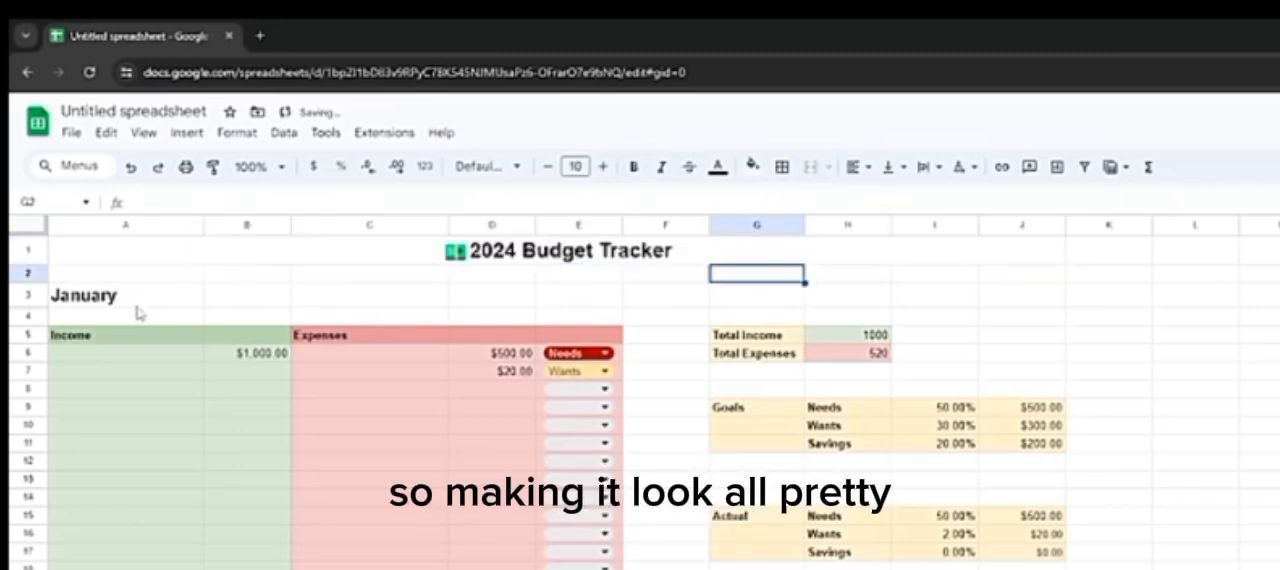
Step: Merge the January heading across A3:E3 and center it above the income and expenses tables
click(135, 303)
drag(135, 303, 570, 305)
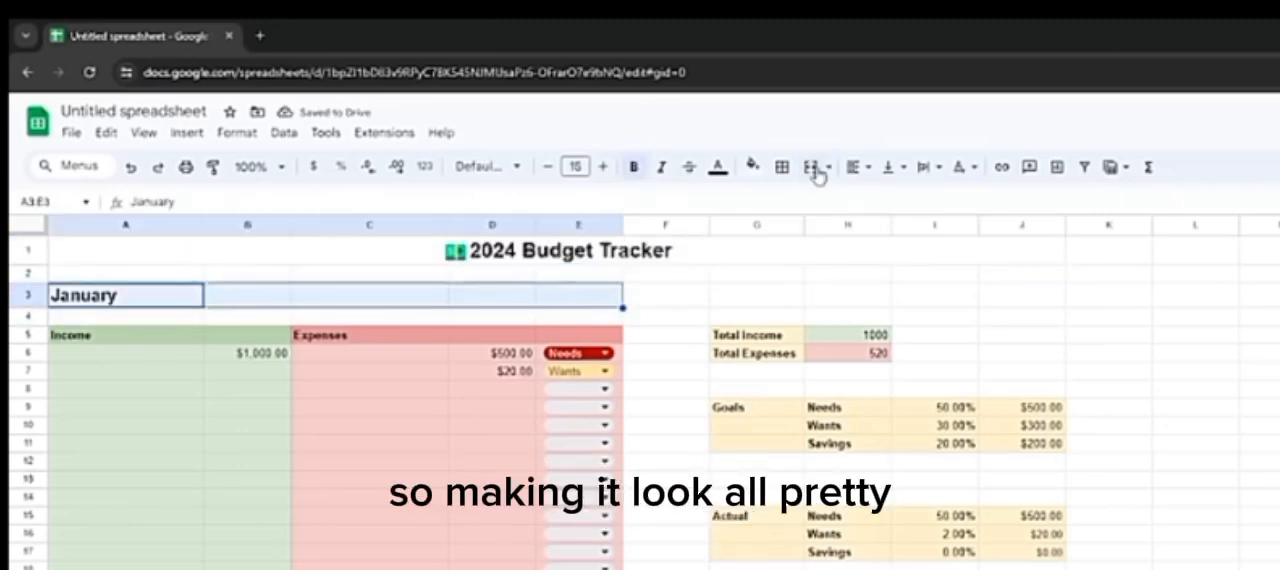
click(810, 166)
click(852, 170)
click(885, 199)
click(870, 295)
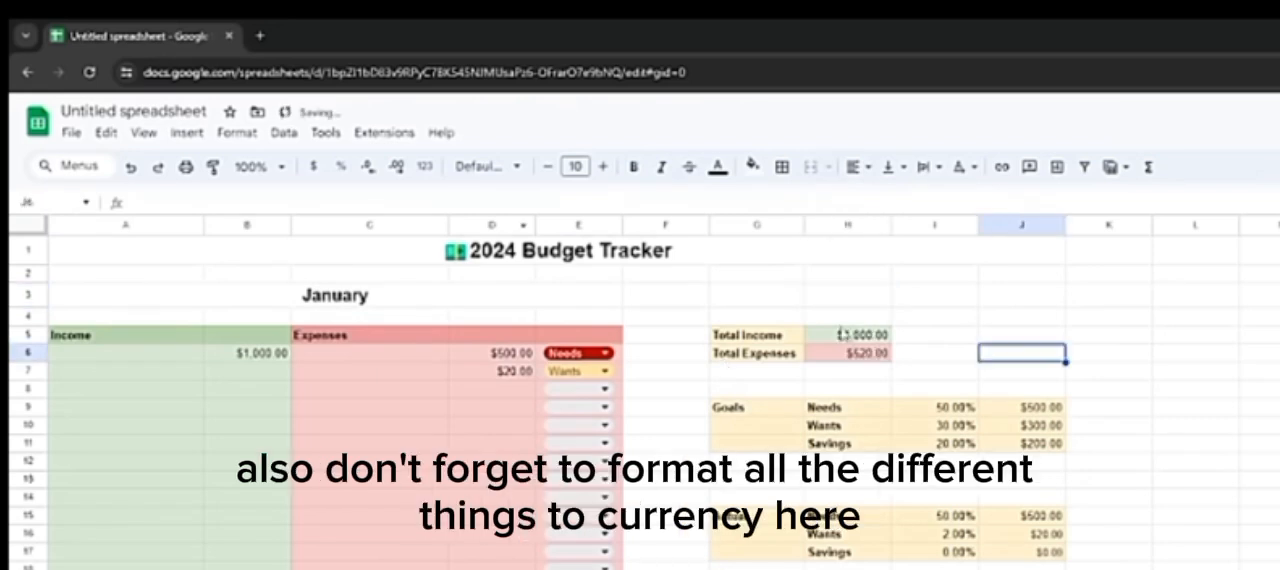
Step: Check the currency format of the totals and column J amounts and the percent format of the values in I9:I17
drag(822, 336, 830, 354)
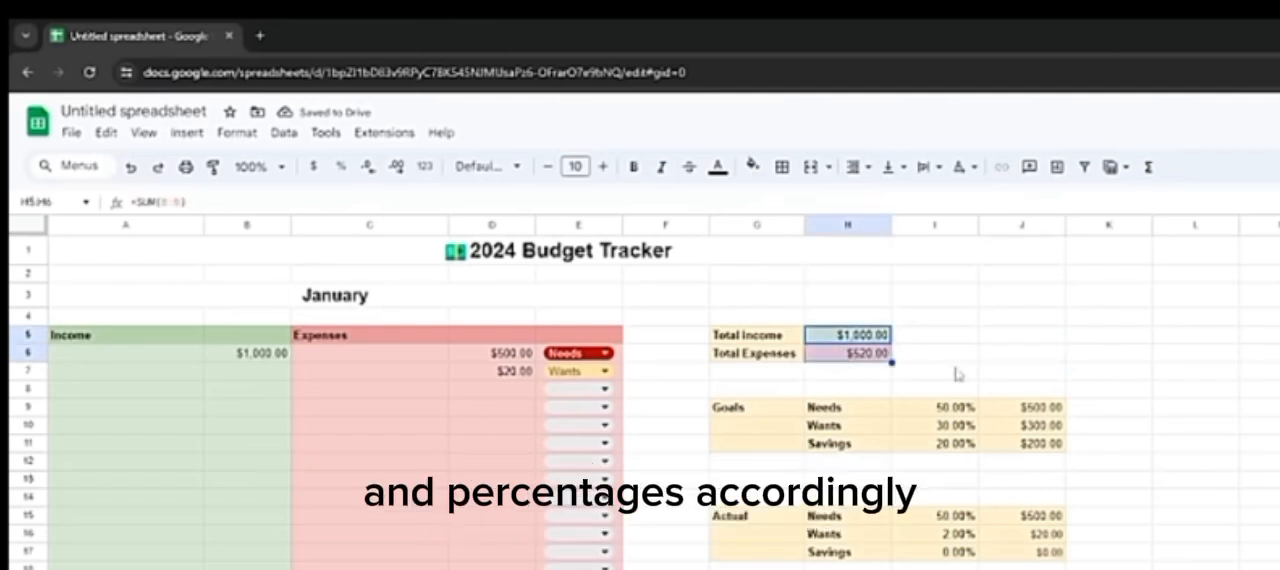
drag(1030, 407, 1026, 560)
drag(955, 408, 954, 554)
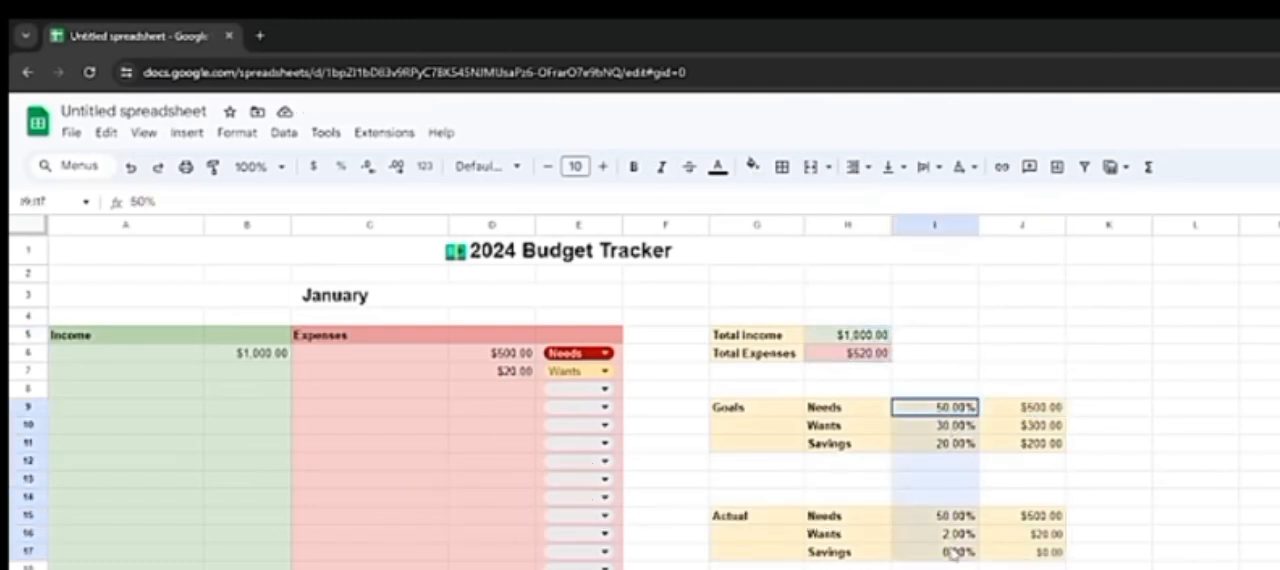
click(950, 569)
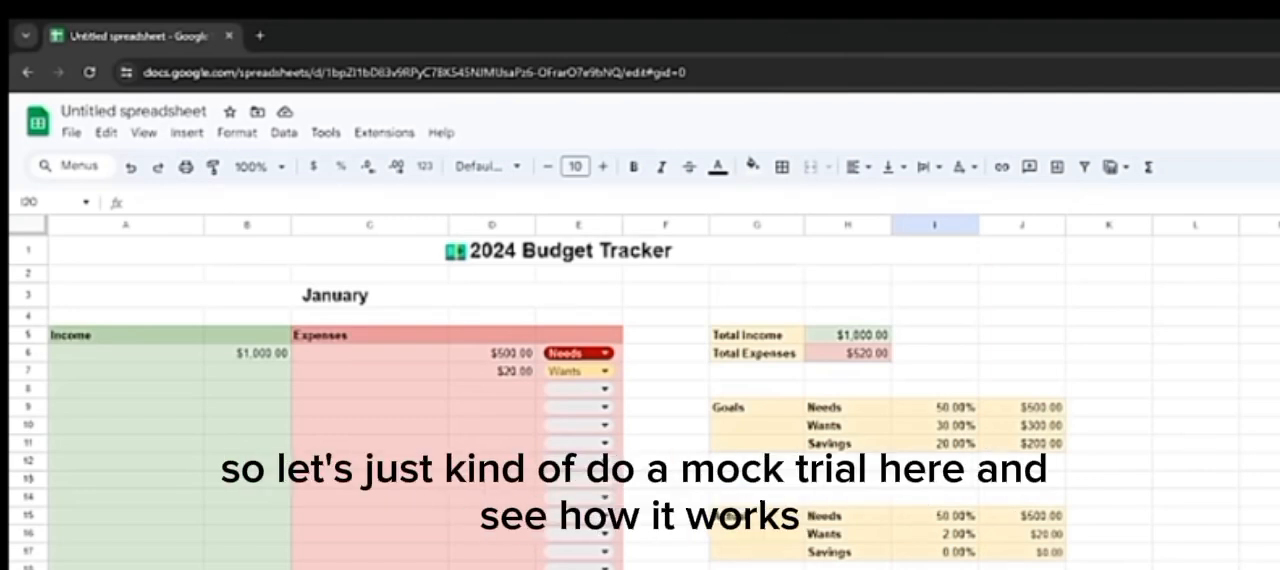
Step: Label the first income entry in A6 "Paycheck" and set its amount in B6 to 1,500
click(121, 359)
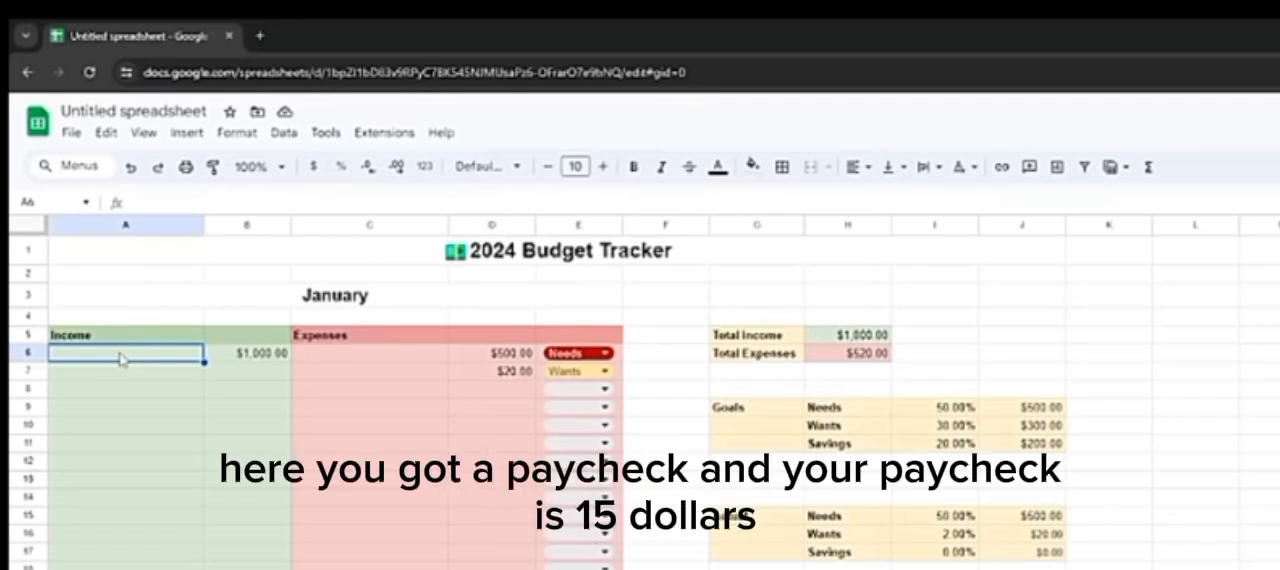
text(Paycheck)
key(Tab)
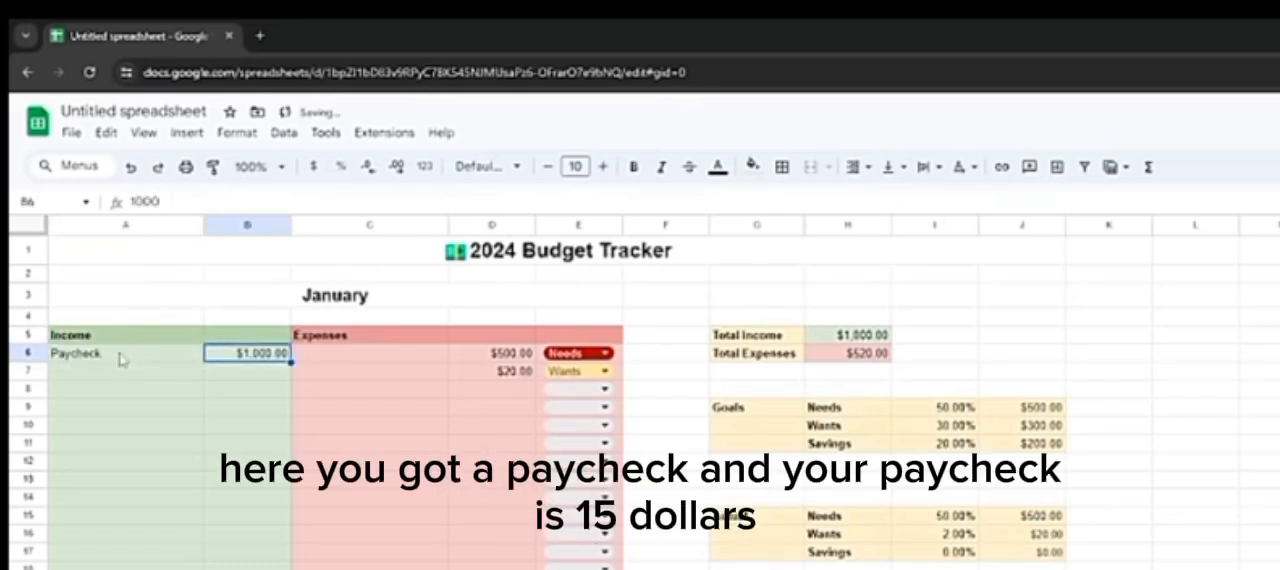
text(1,500)
key(Return)
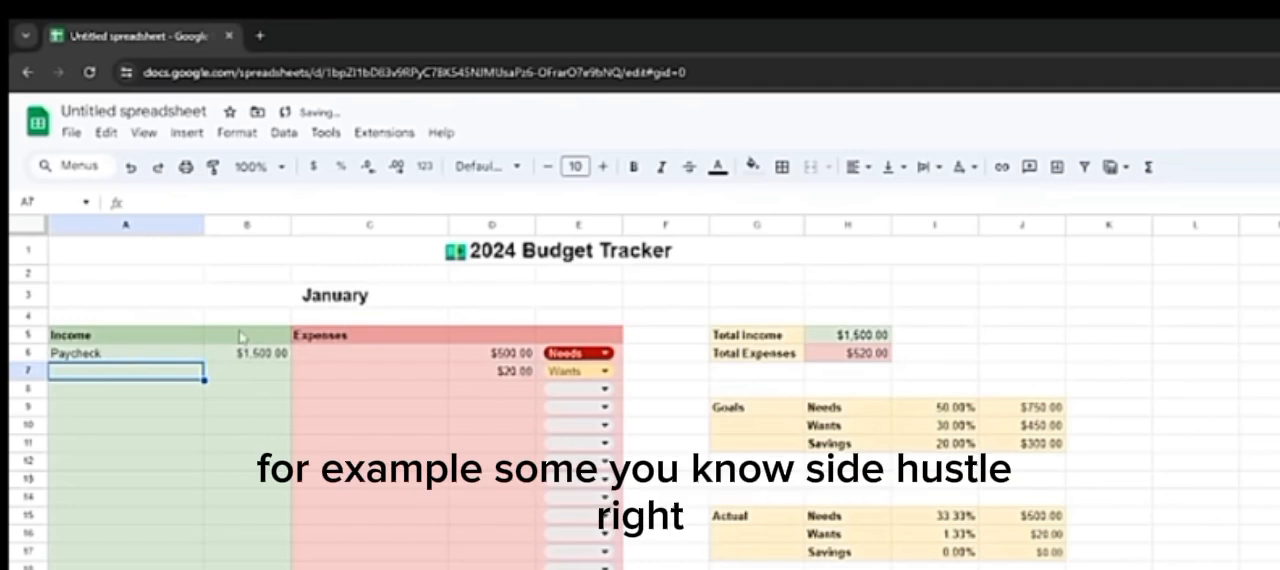
Step: Add a "Side Hustle 1" income entry in row 7 with an amount of 250
text(Side H)
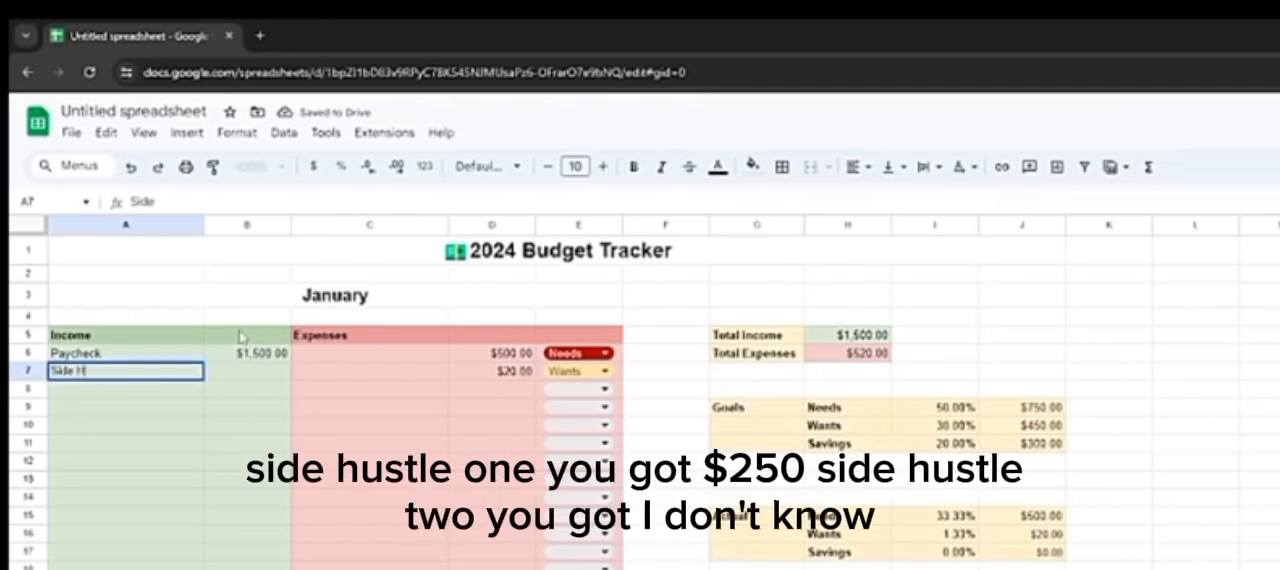
text(ustle 1)
key(Tab)
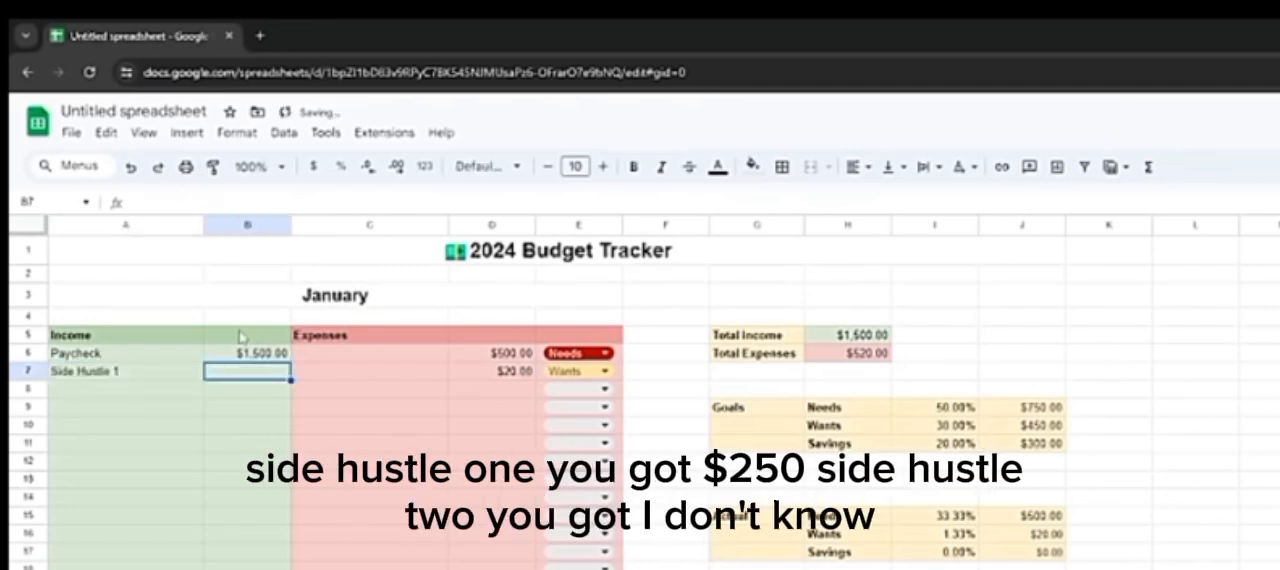
text(250)
key(Return)
Step: Add a "Side Hustle 2" income entry in row 8 with an amount of 542 and check the Total Income cell
text(Side Hustle )
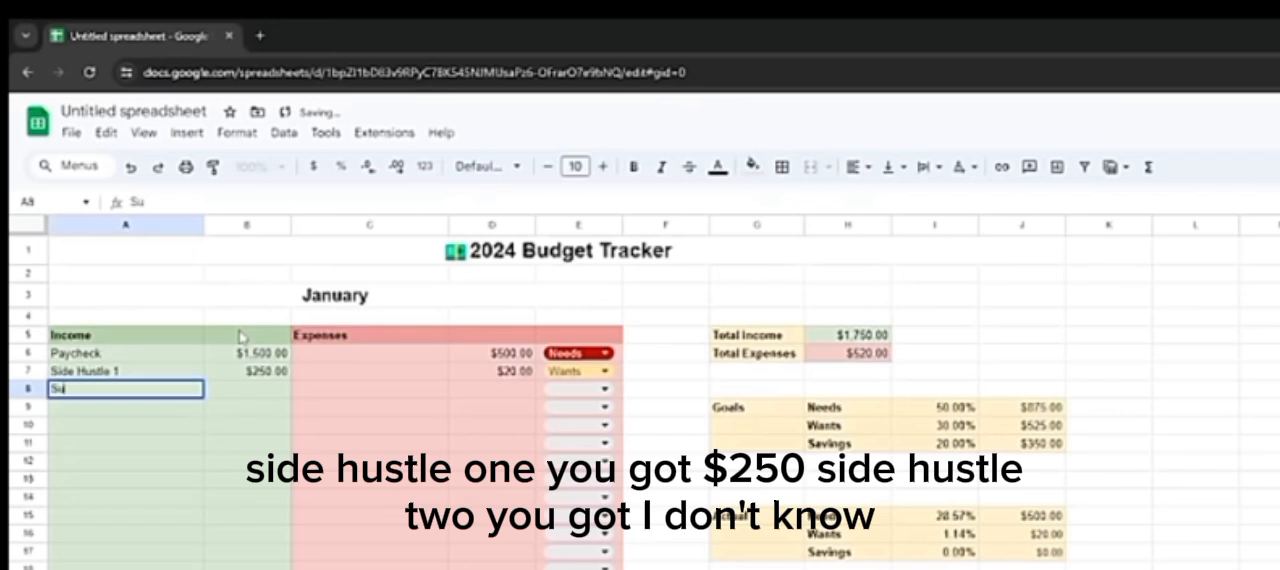
text(2)
key(Tab)
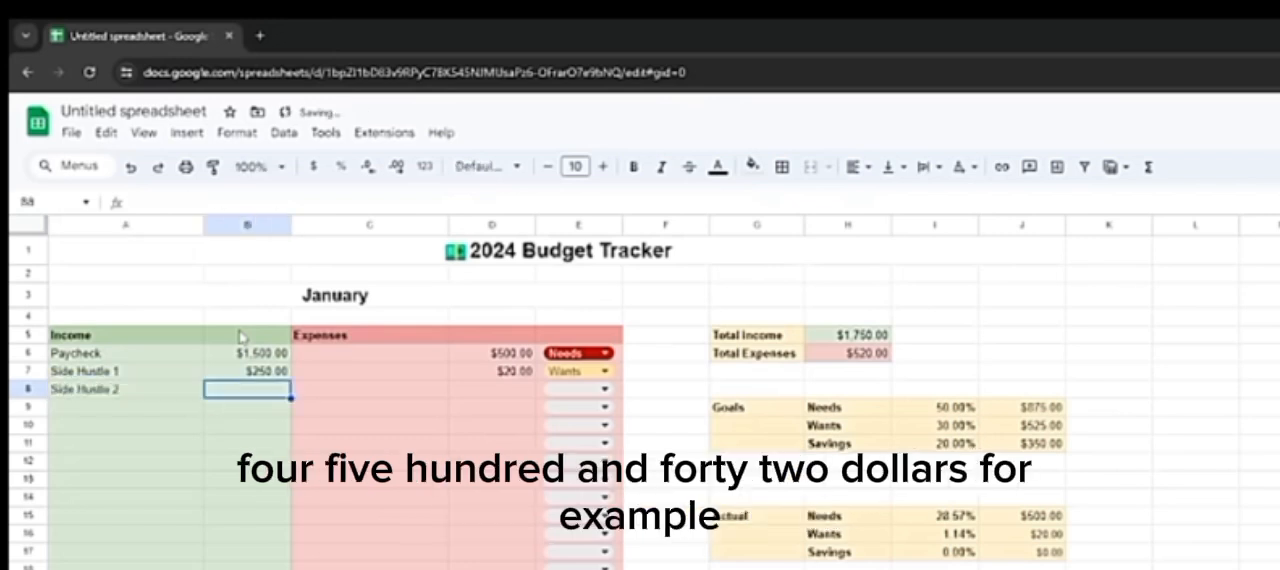
text(54)
text(2)
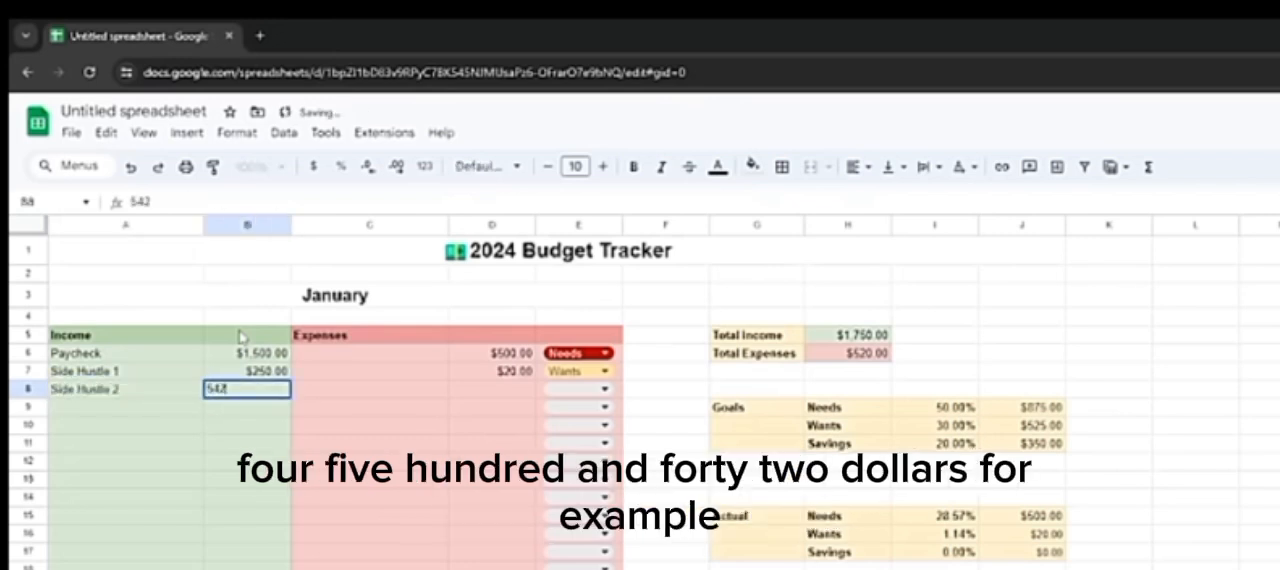
key(Tab)
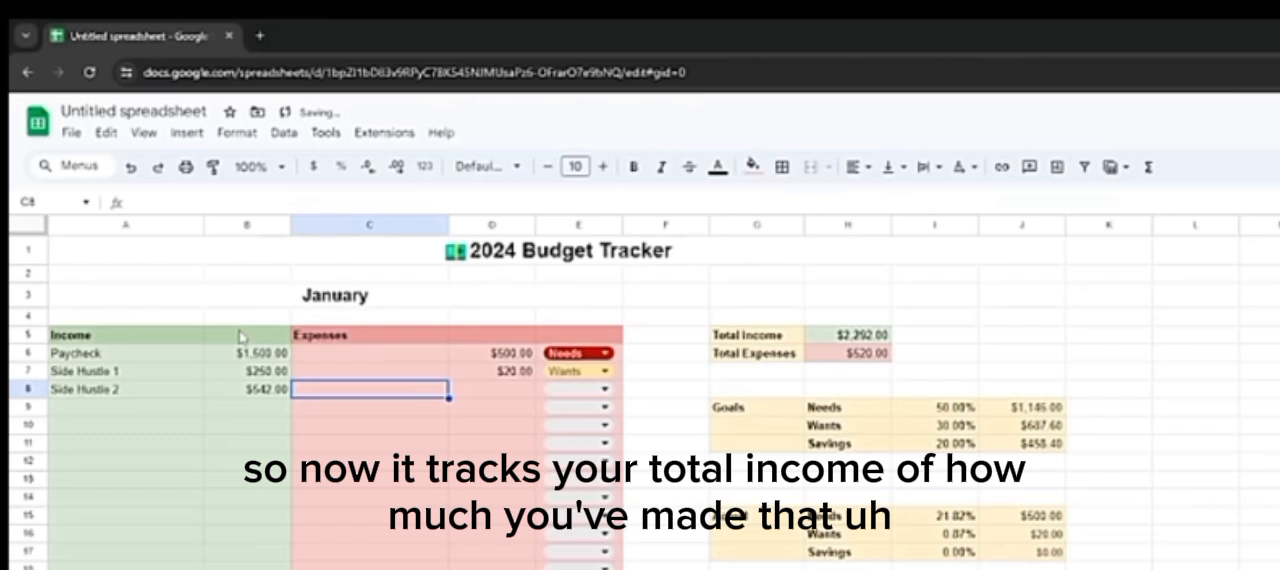
click(838, 338)
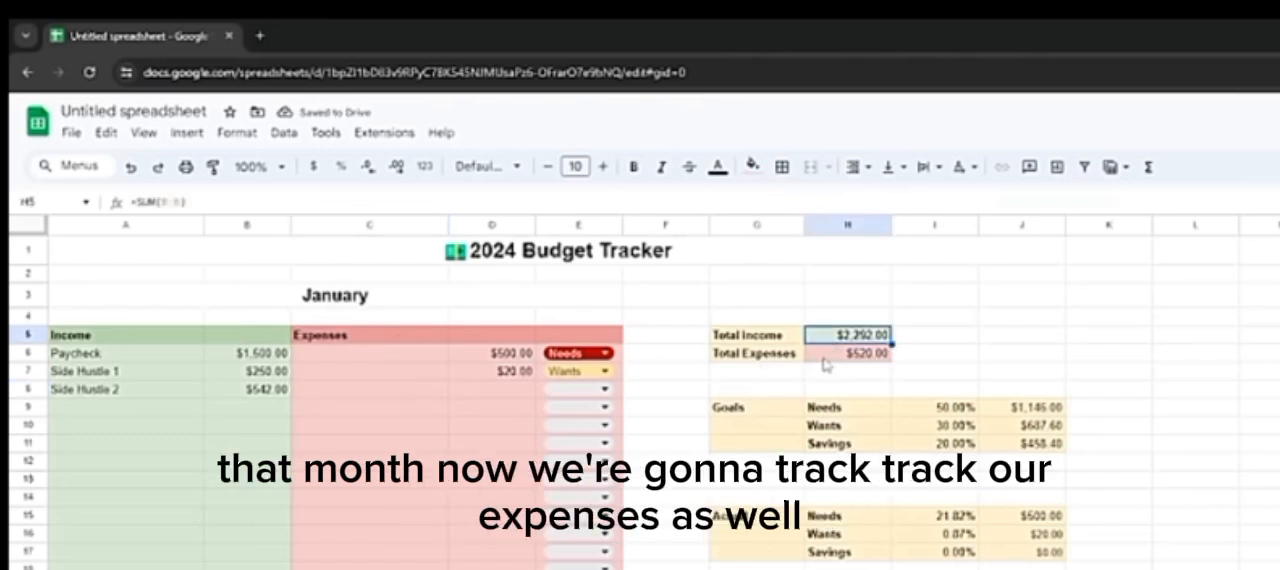
click(402, 360)
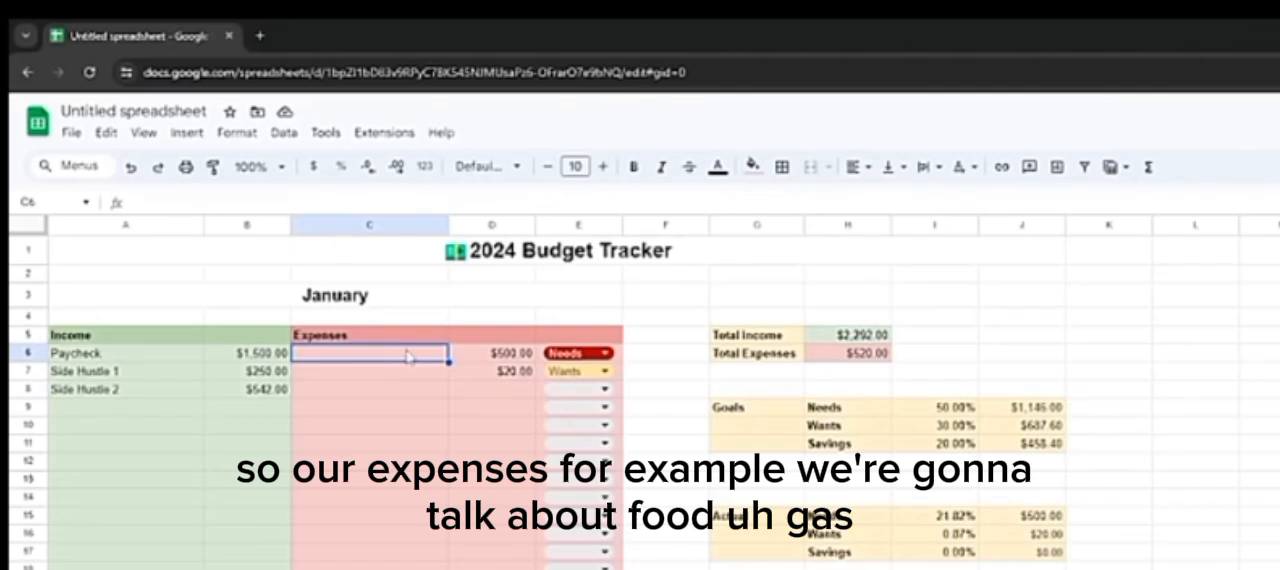
text(Food)
key(Return)
Step: Label the first expense in C6 "Gas" and set its amount in D6 to 450
click(407, 357)
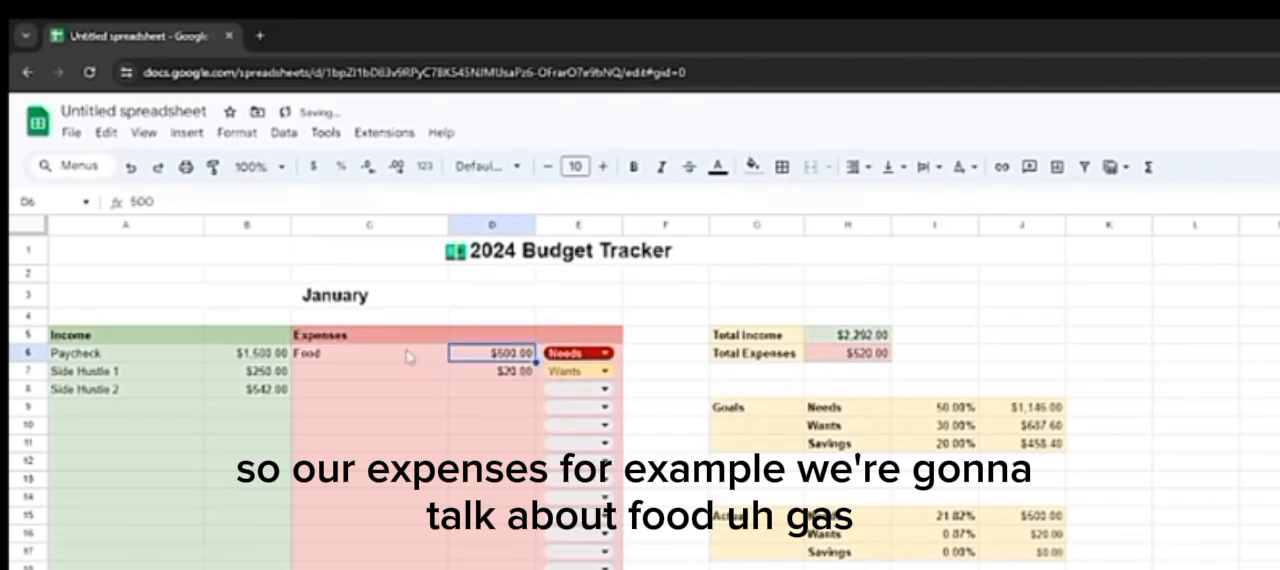
text(Gas)
key(Tab)
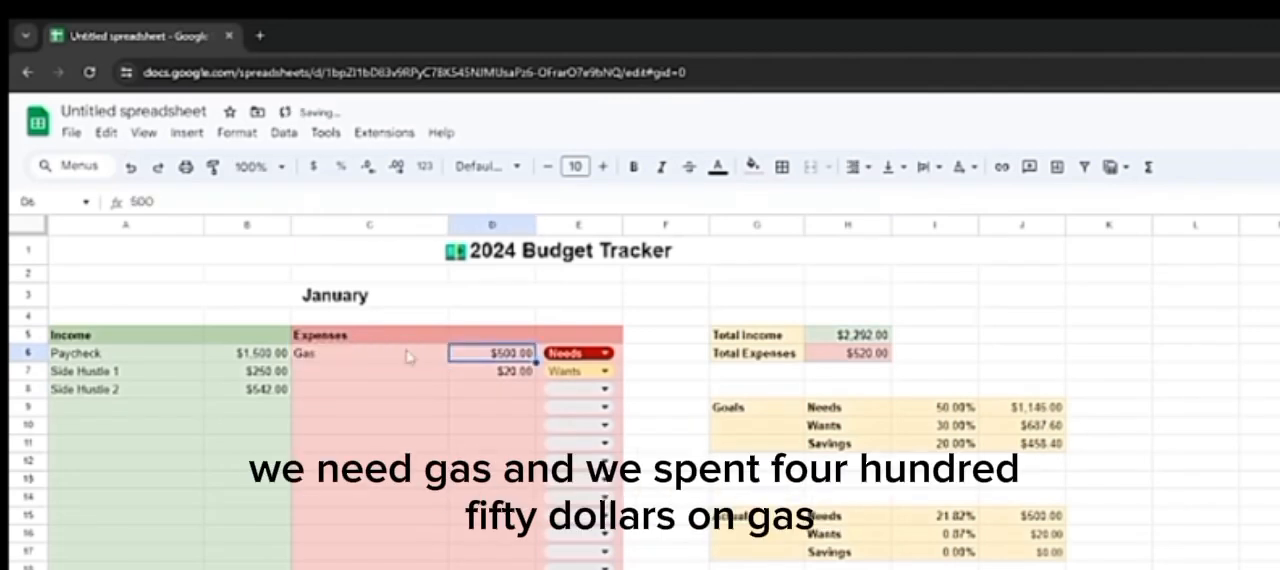
text(450)
key(Return)
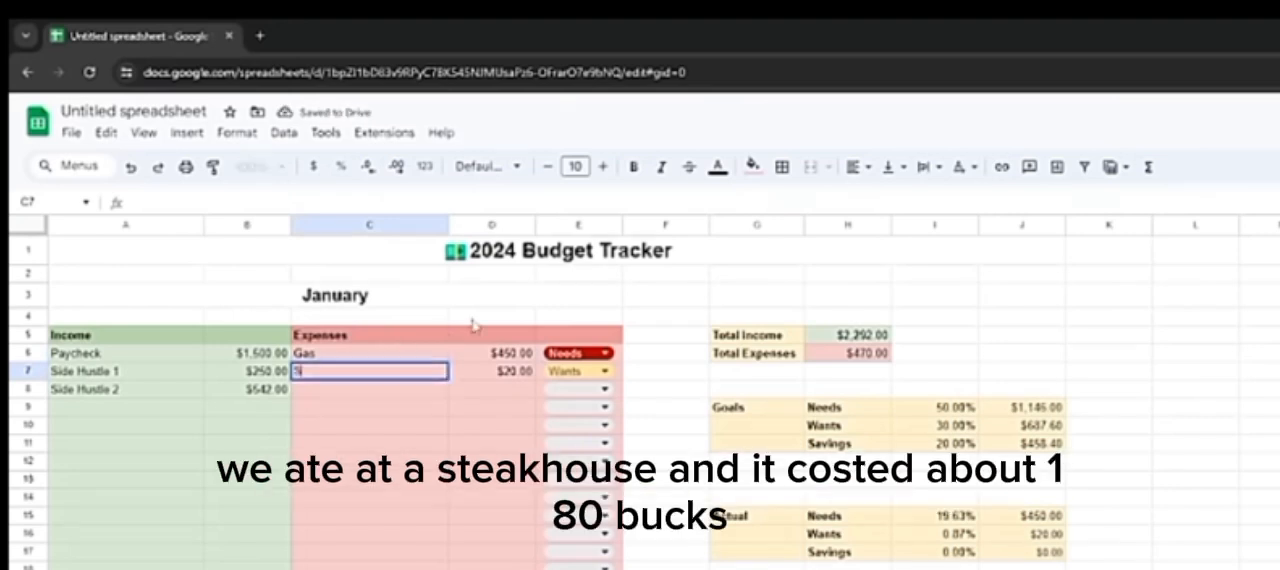
Step: Label the row 7 expense "Steakhouse" with an amount of 180, and add a "Savings" entry of 450 in row 8, categorized as Savings
text(Steakhouse)
key(Tab)
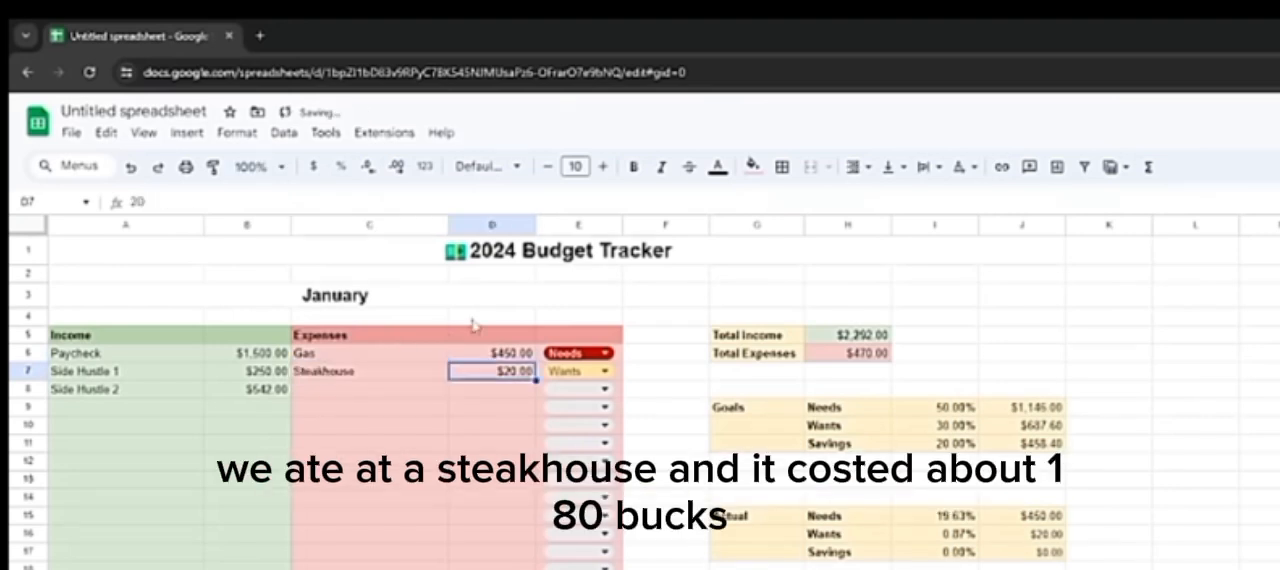
text(180)
key(Return)
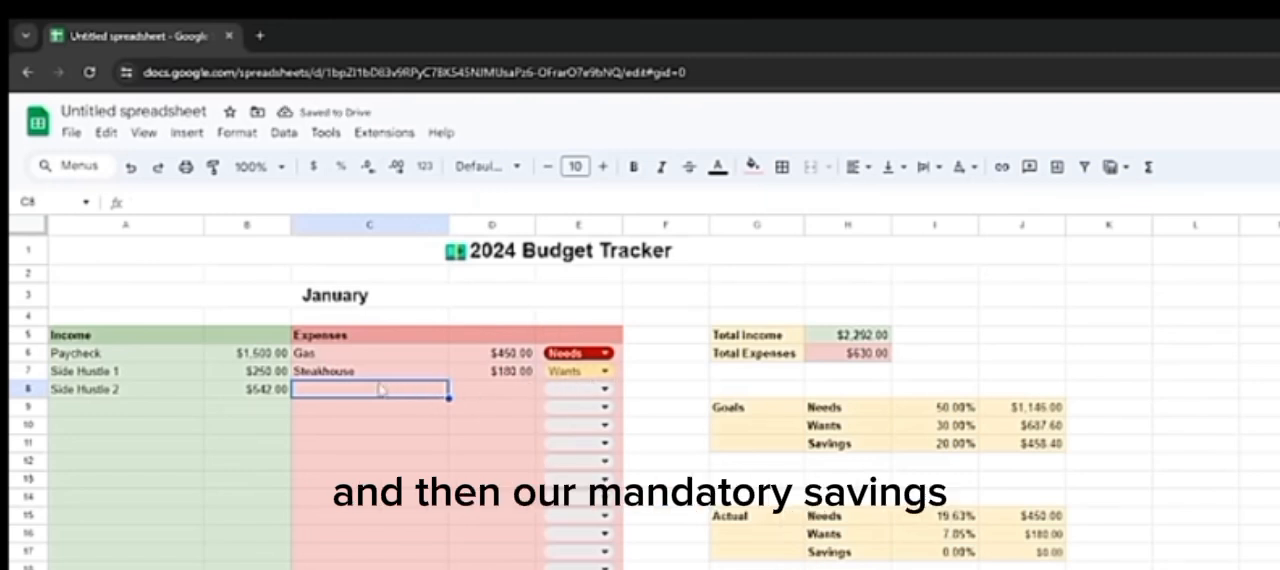
text(Savings)
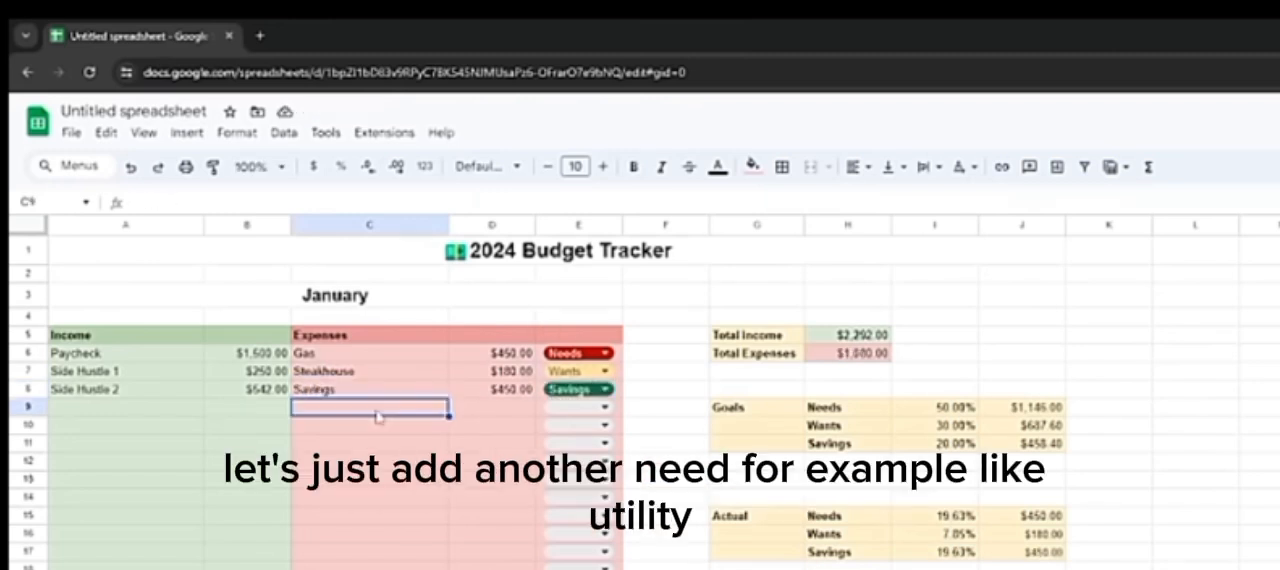
text(Utili)
key(BackSpace)
key(BackSpace)
key(BackSpace)
key(BackSpace)
key(BackSpace)
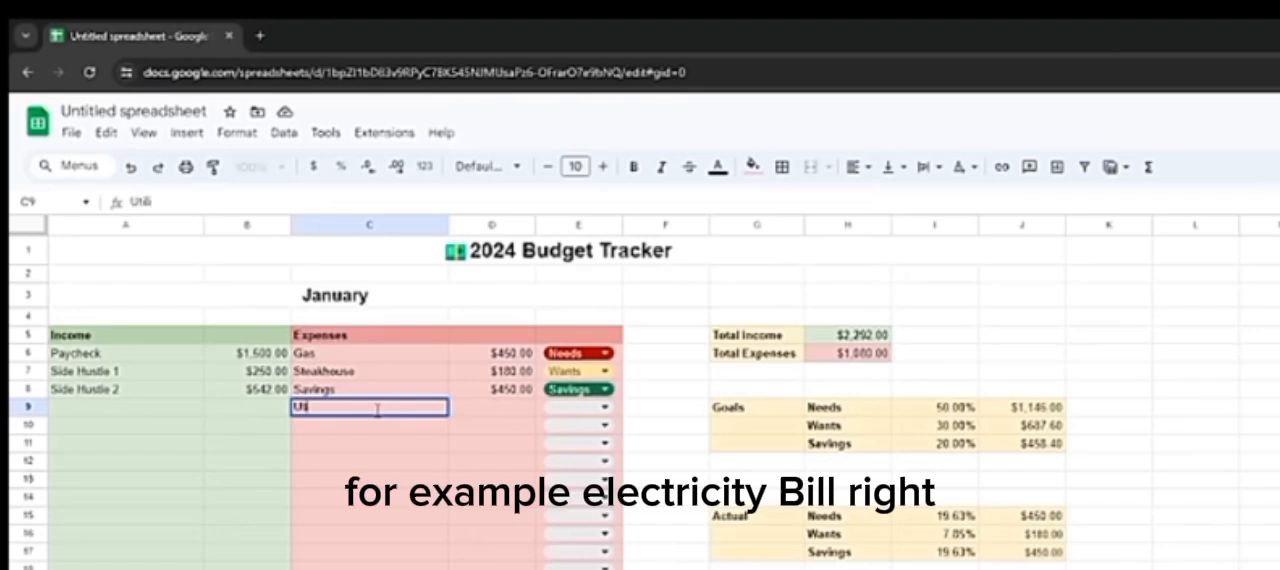
text(G)
key(BackSpace)
key(BackSpace)
Step: Add an "Electricity Bill" expense in row 9 with an amount of 75 and categorize it as Needs
text(Electricity Bill)
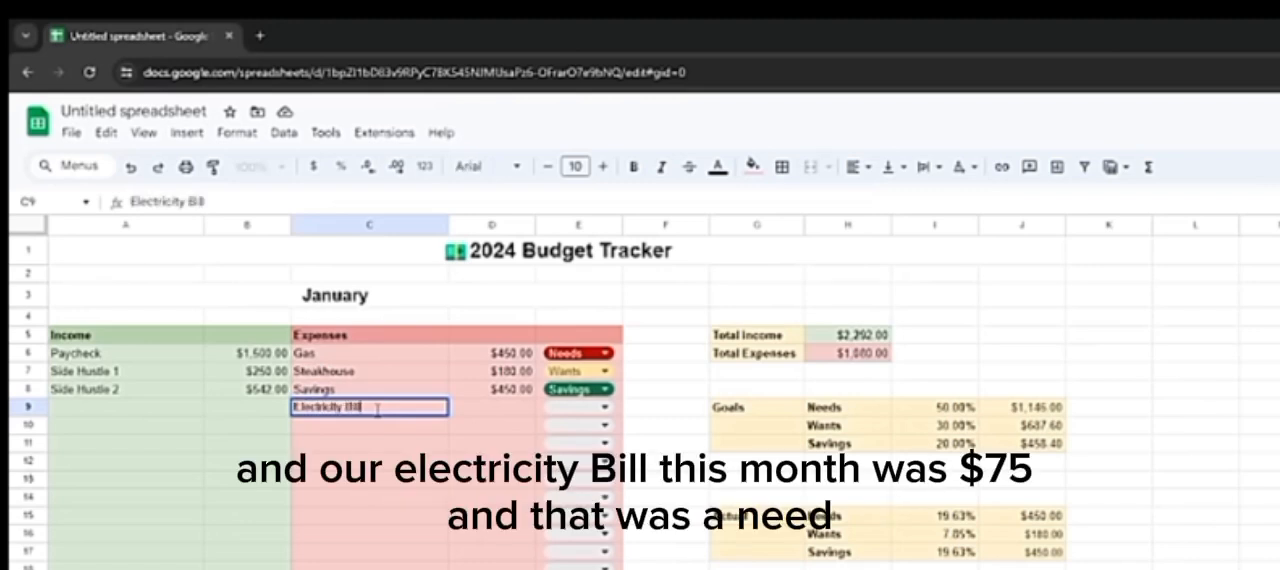
key(Tab)
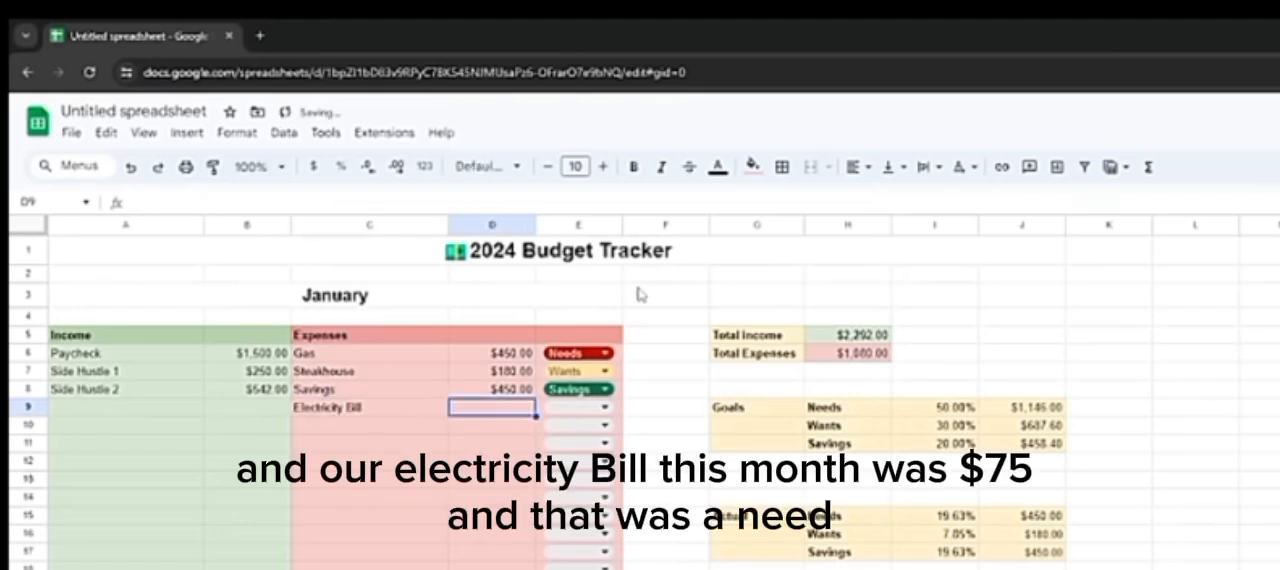
text(75)
key(Return)
click(600, 407)
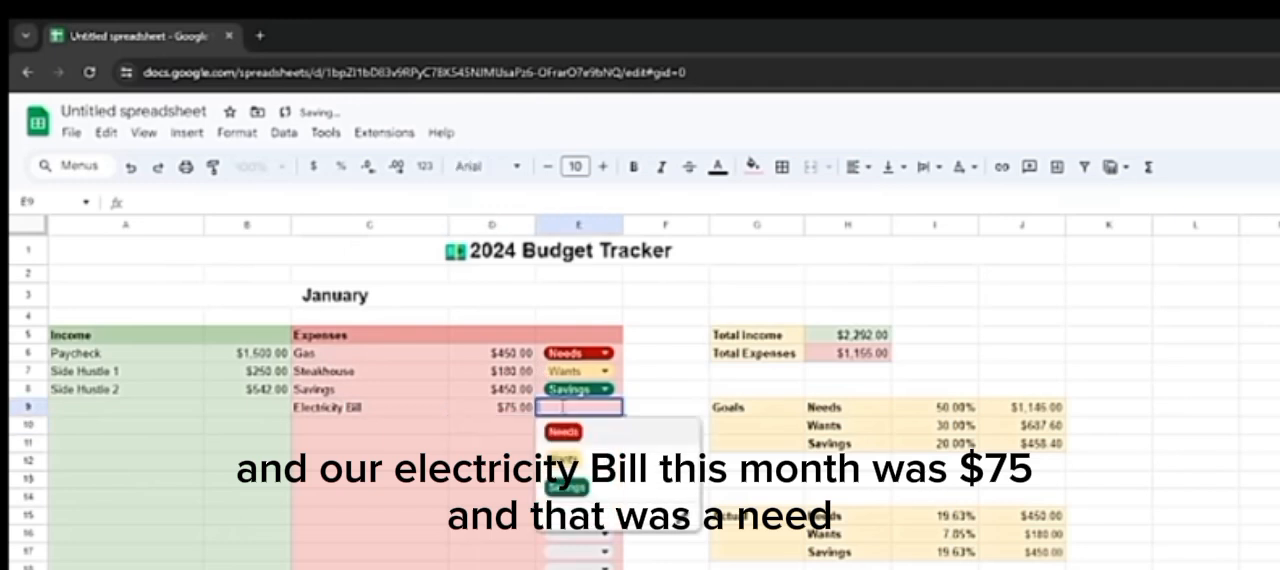
click(564, 432)
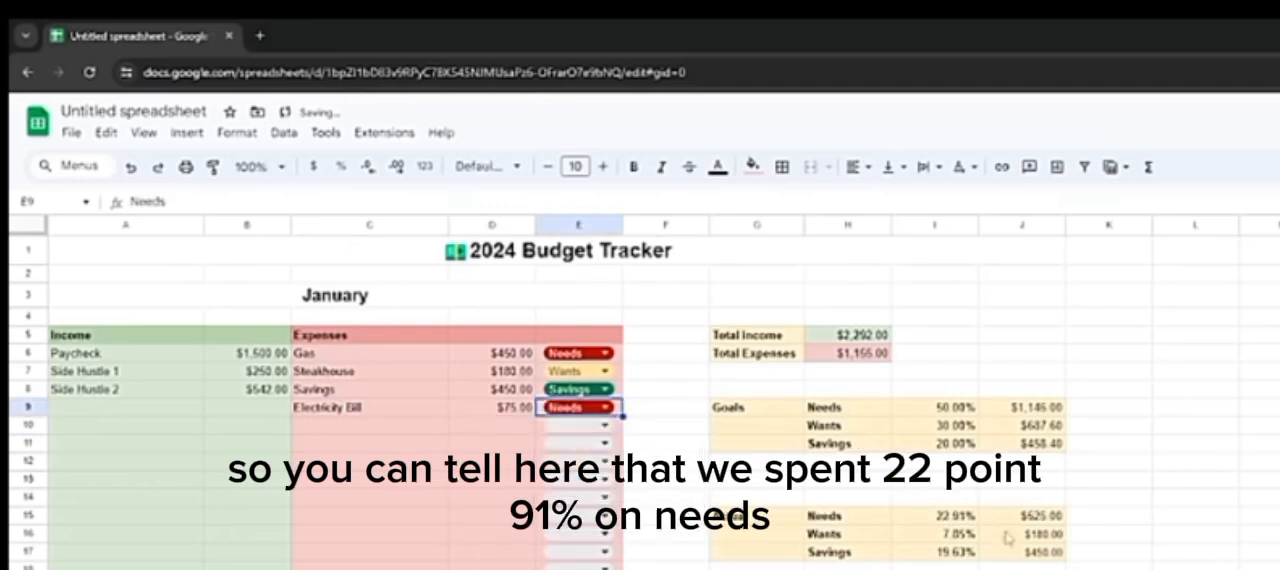
Step: Review the actual percentages and amounts for Needs, Wants and Savings in I15:J17, and compare the savings with the goal amount in J11
click(970, 515)
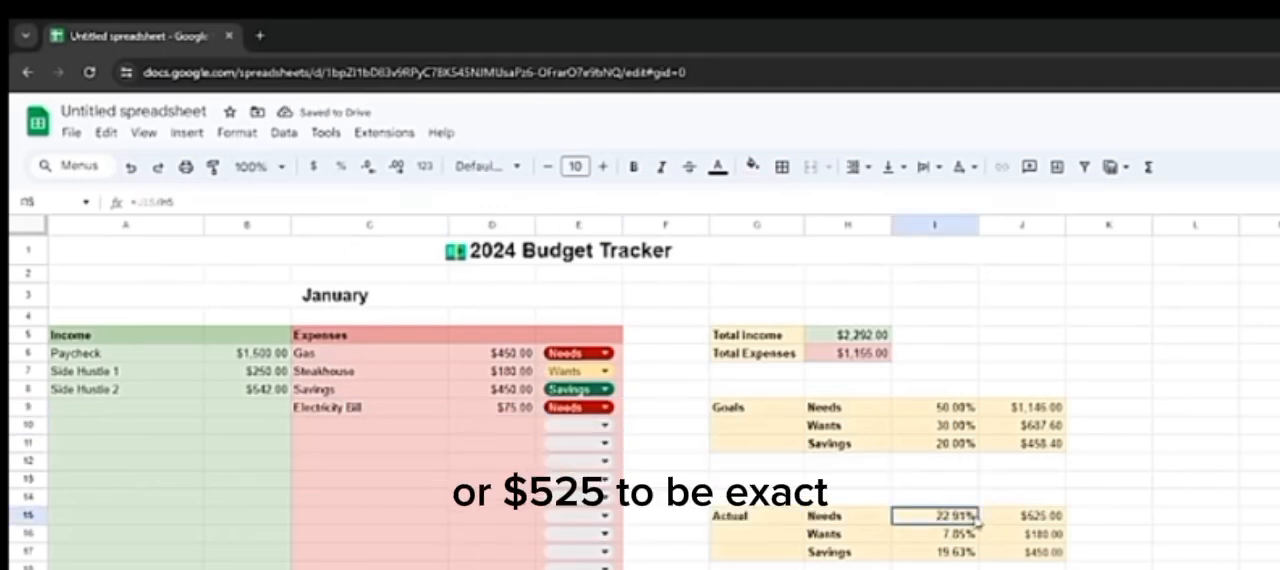
click(1022, 516)
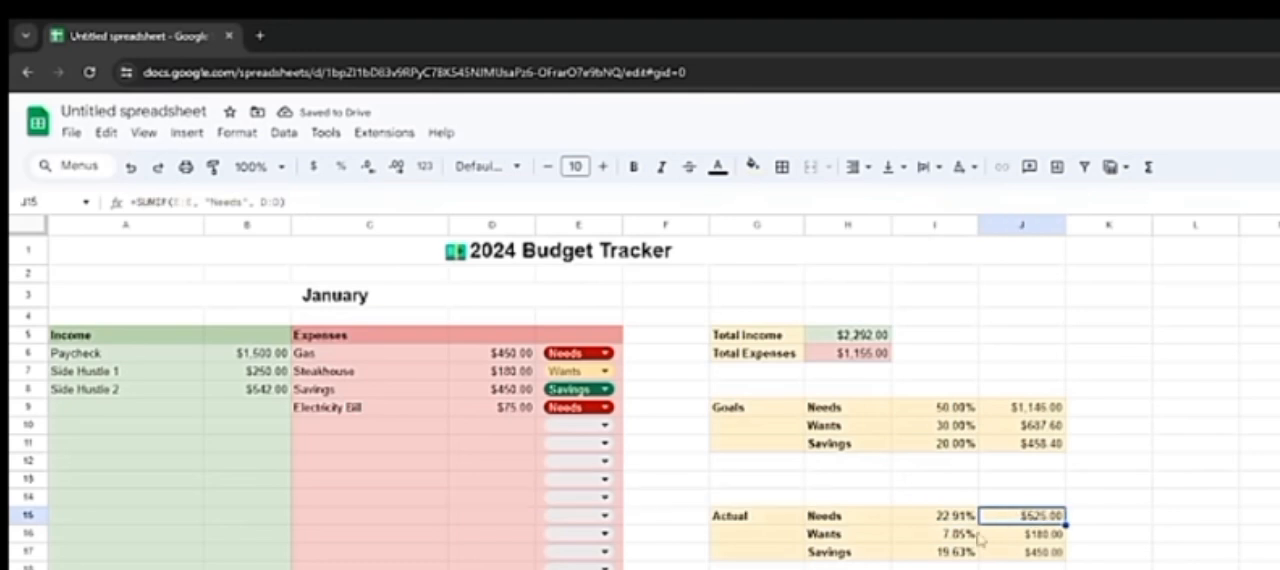
click(944, 535)
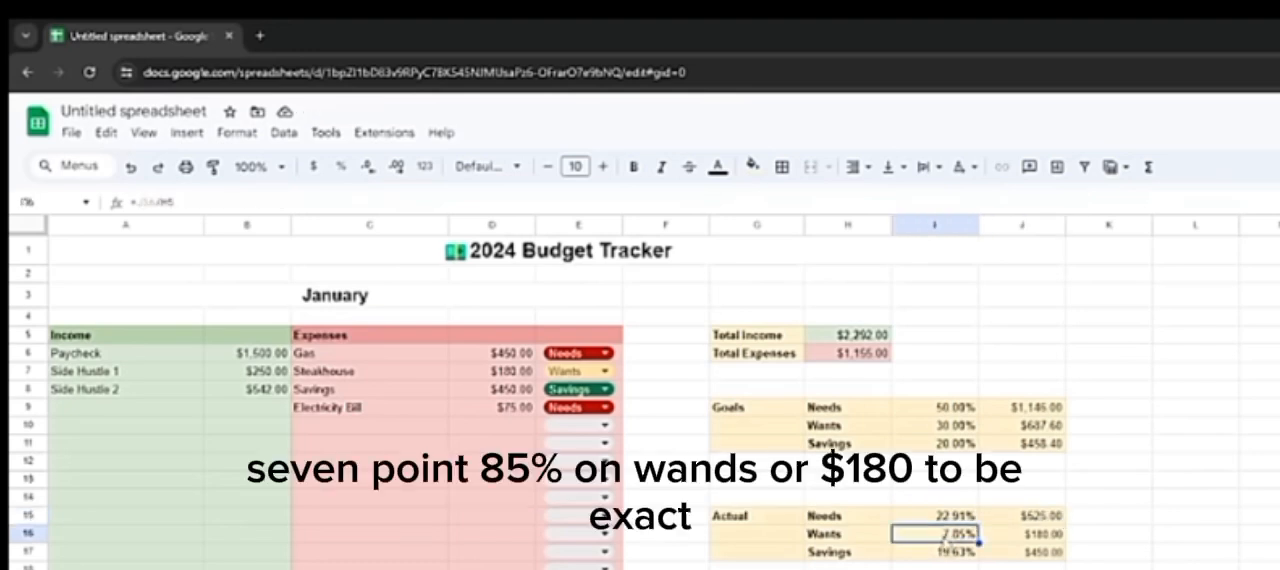
click(1003, 535)
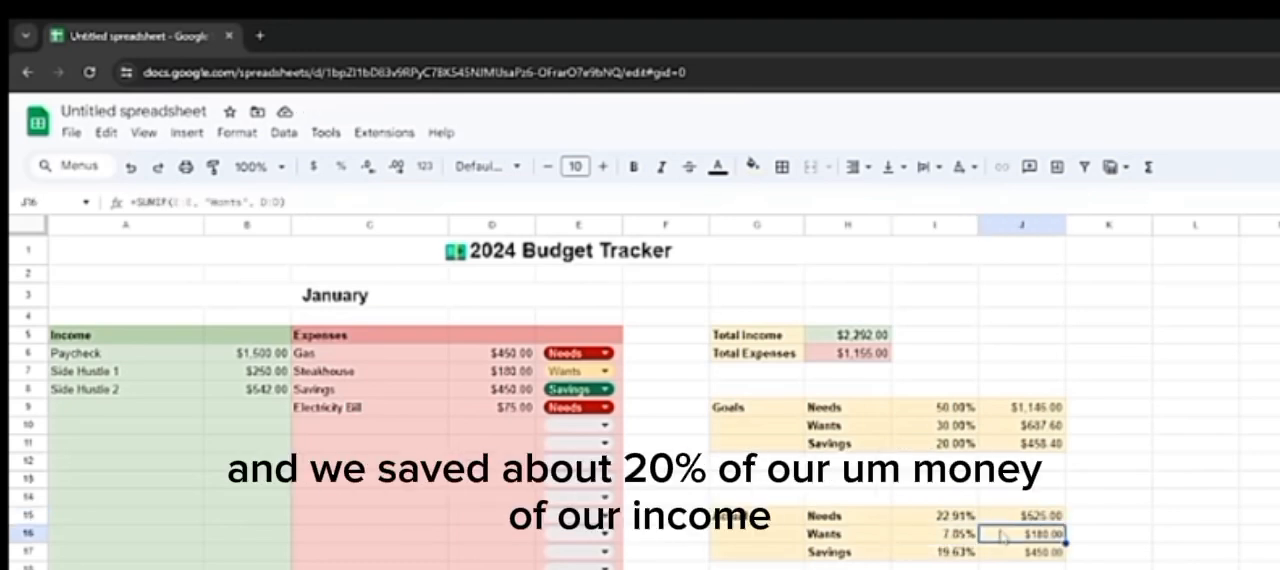
click(935, 556)
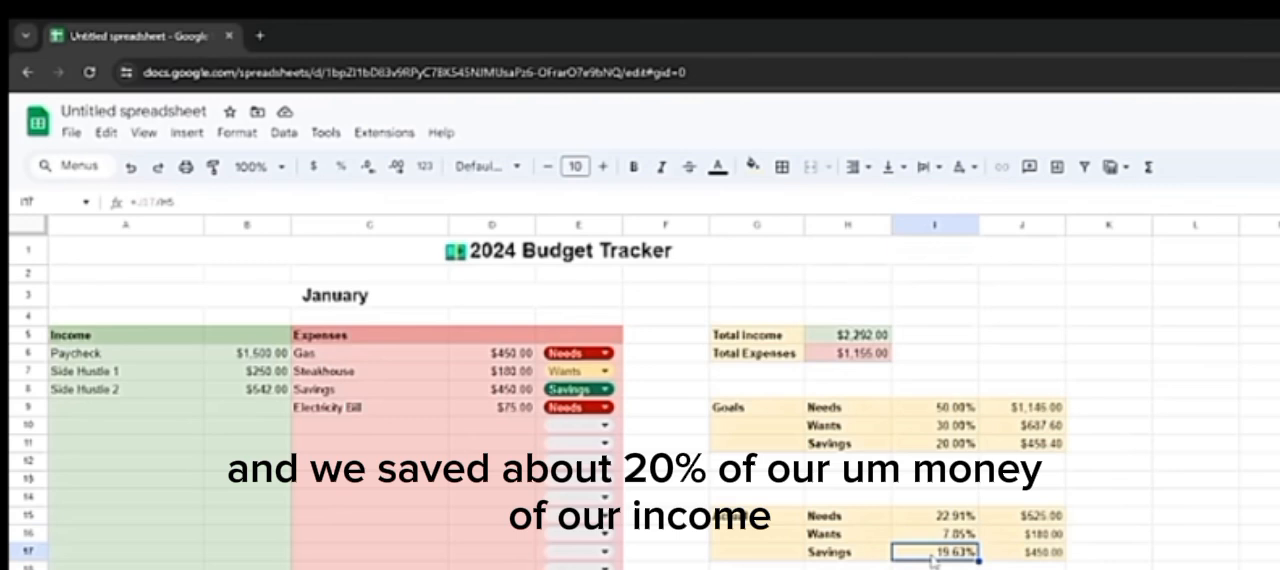
click(1002, 538)
click(1012, 553)
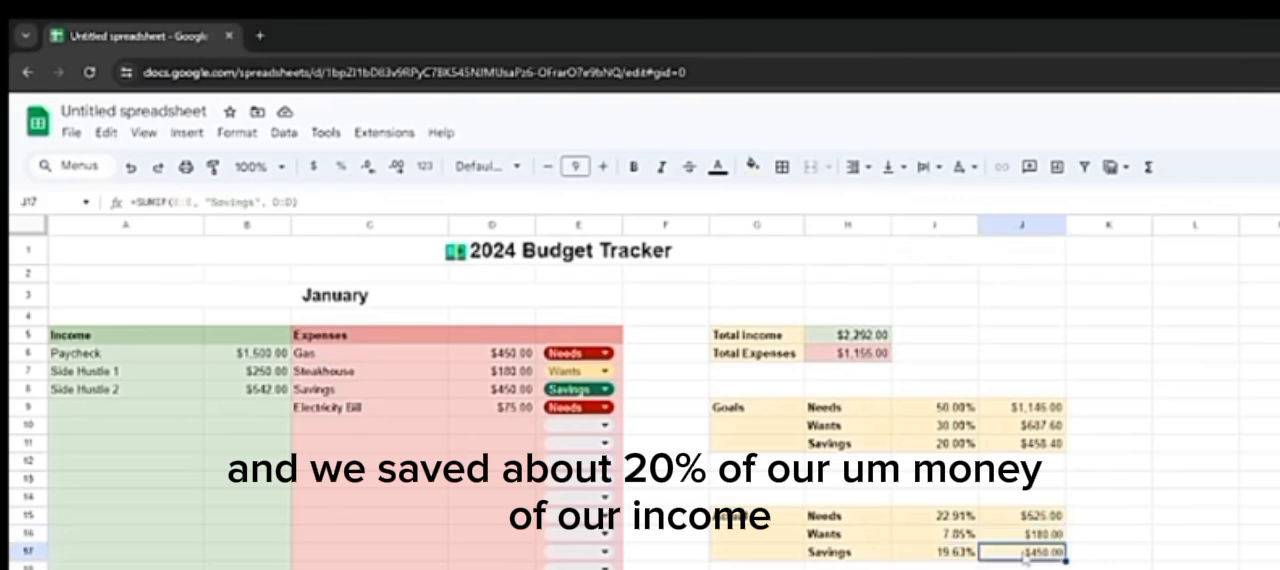
click(1015, 446)
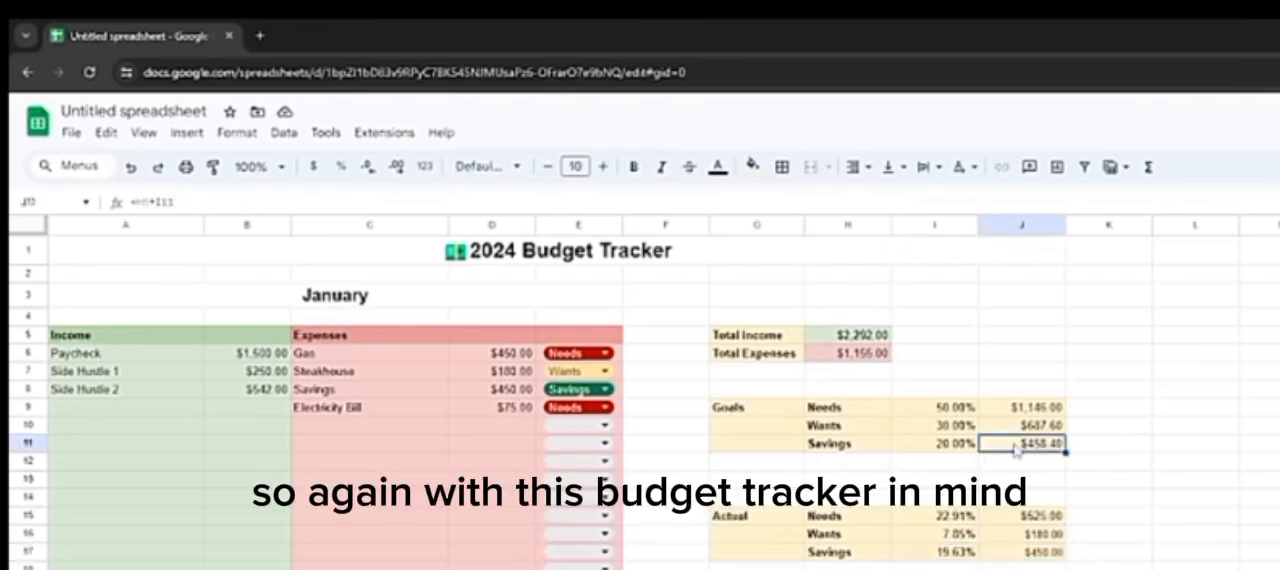